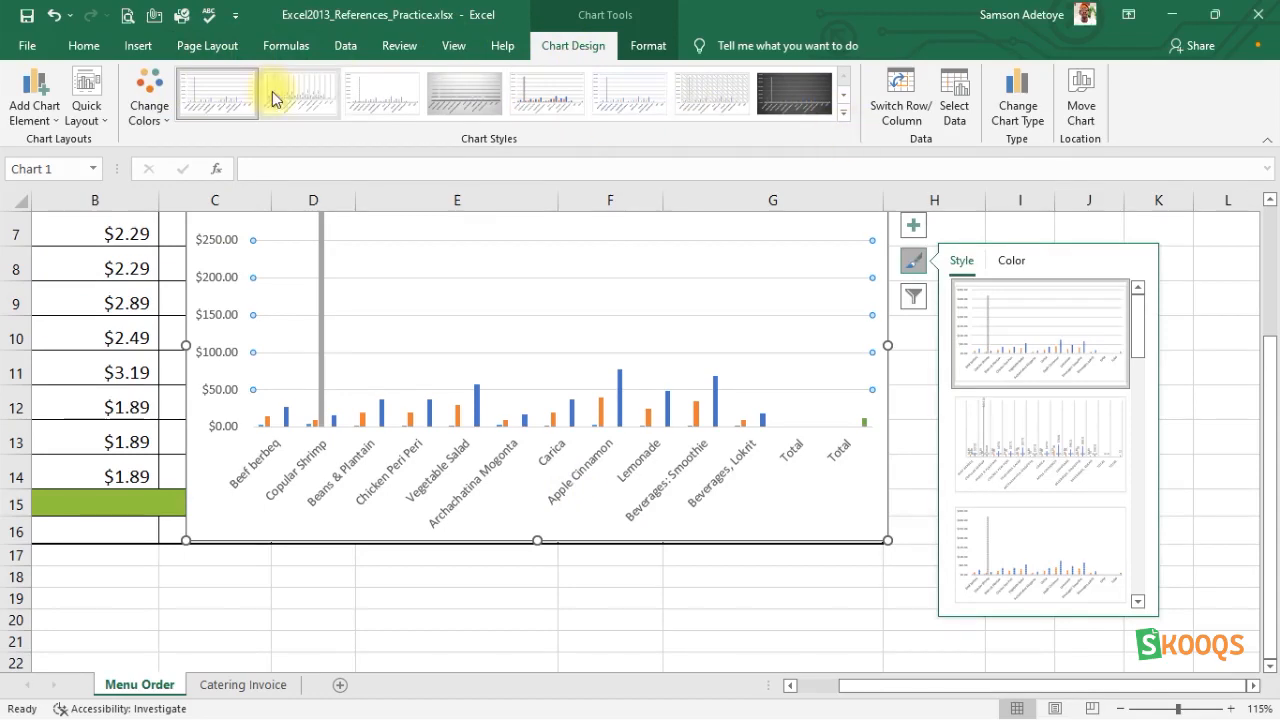
# Examine the available chart types: pie, column and bar, hierarchy, waterfall and stock, PivotChart, scatter, and line and area.
pyautogui.click(83, 46)
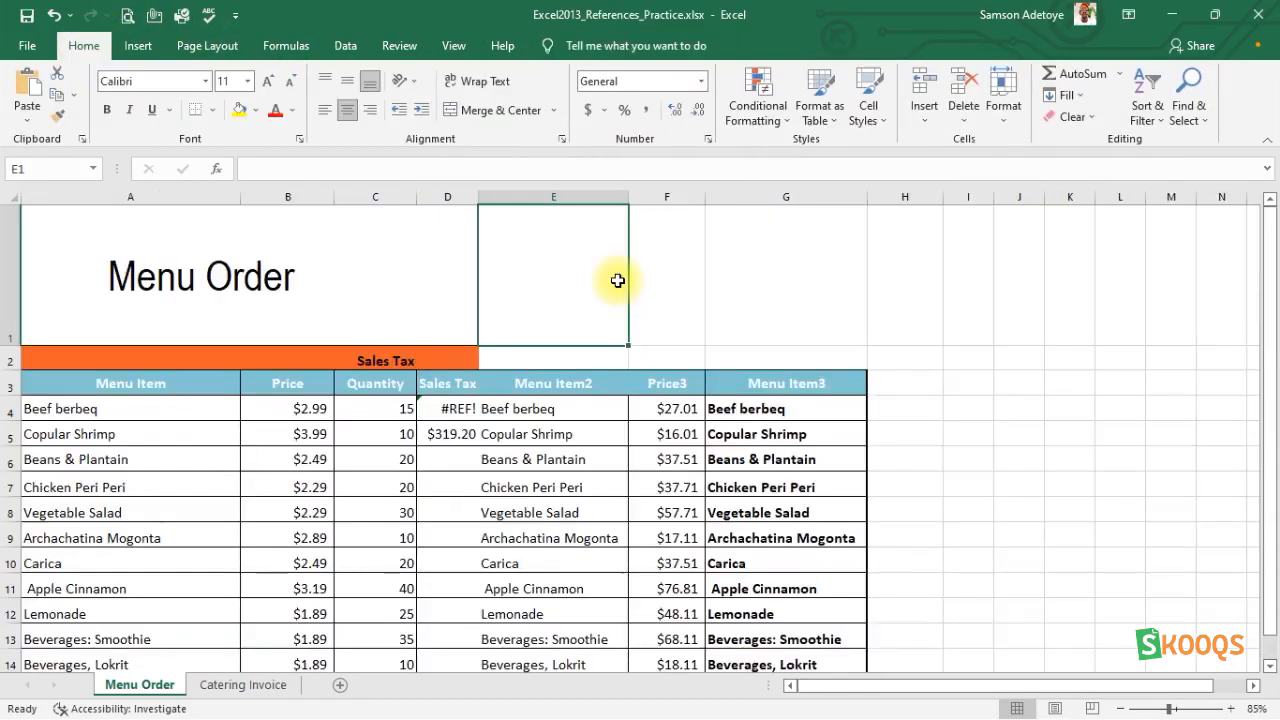
pyautogui.click(136, 47)
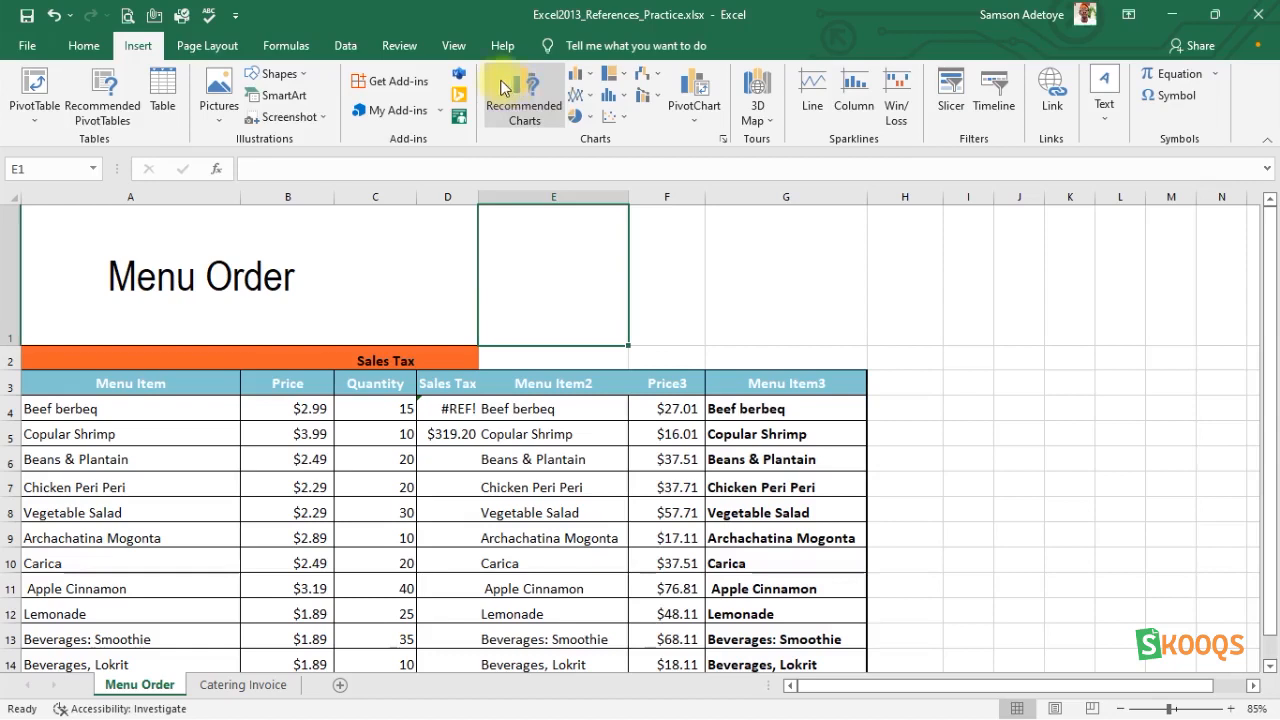
pyautogui.click(584, 116)
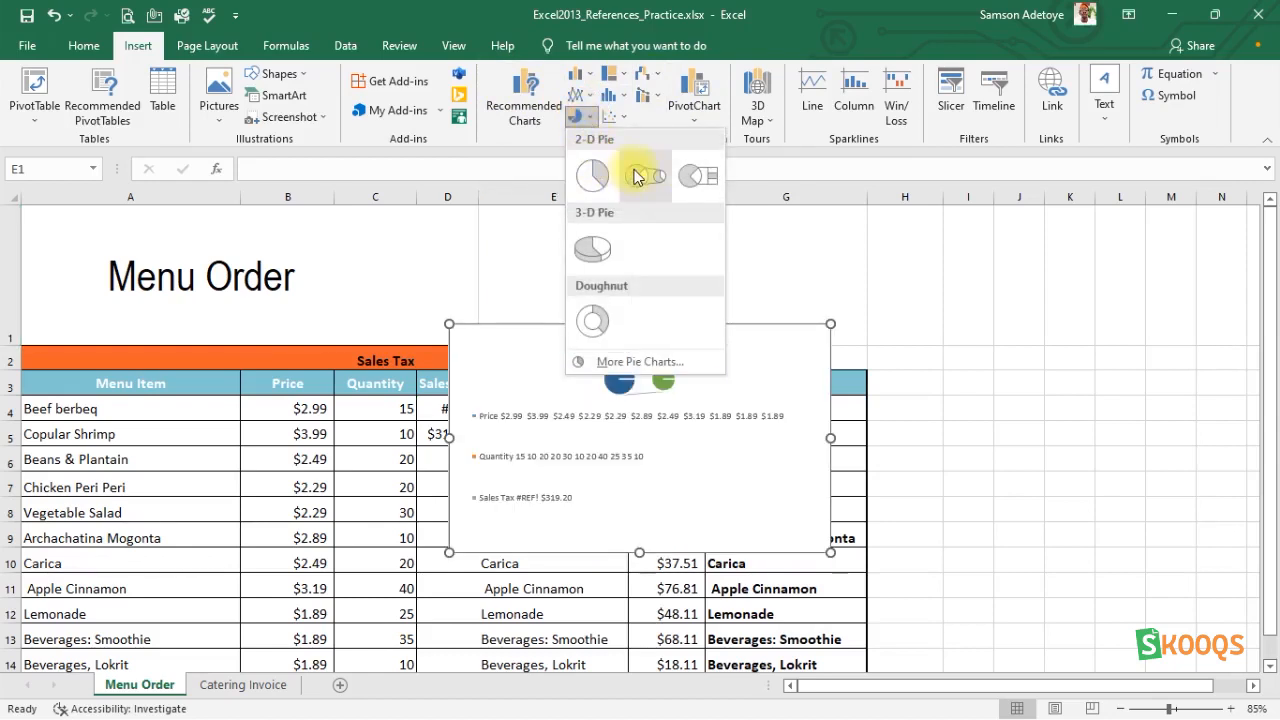
pyautogui.click(587, 76)
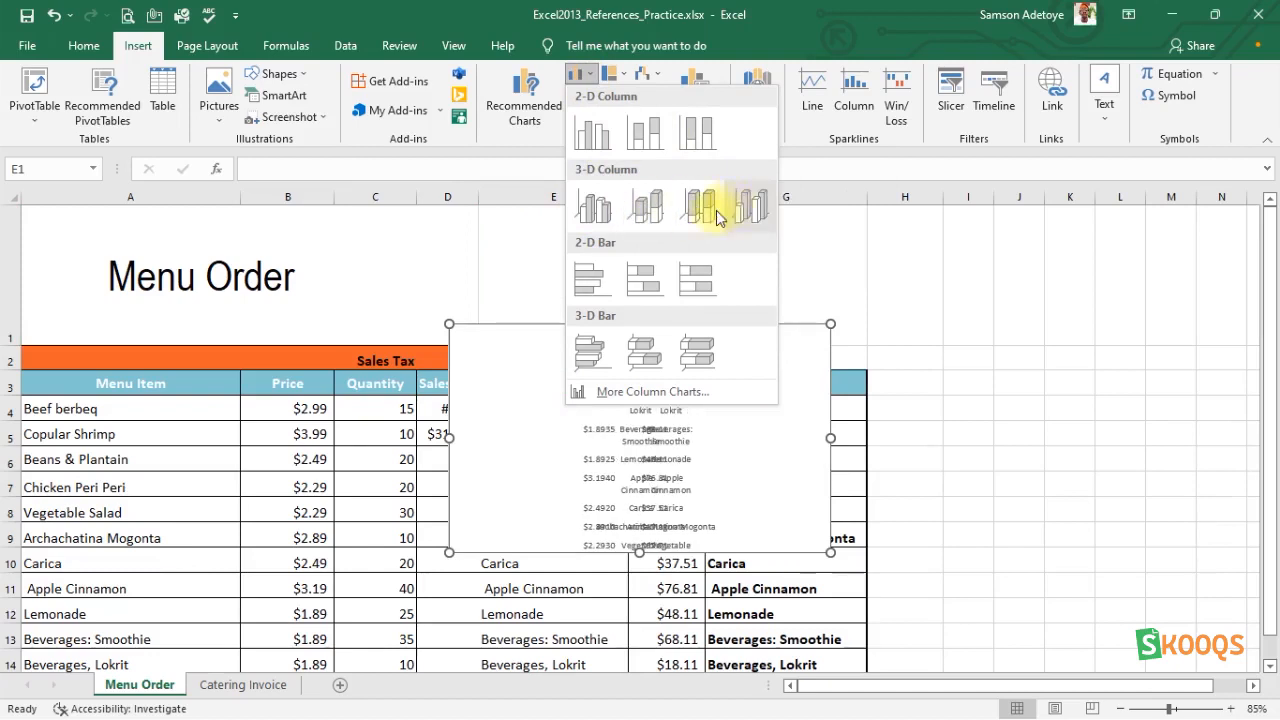
pyautogui.click(622, 77)
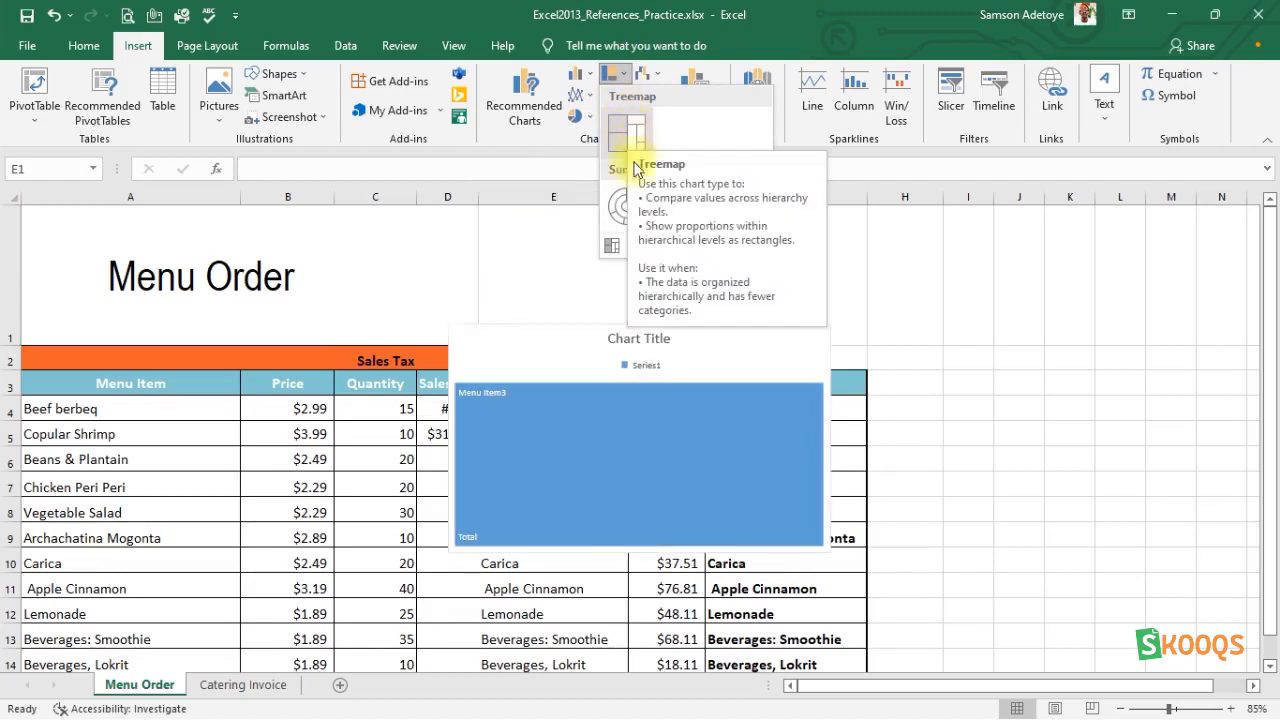
pyautogui.click(653, 75)
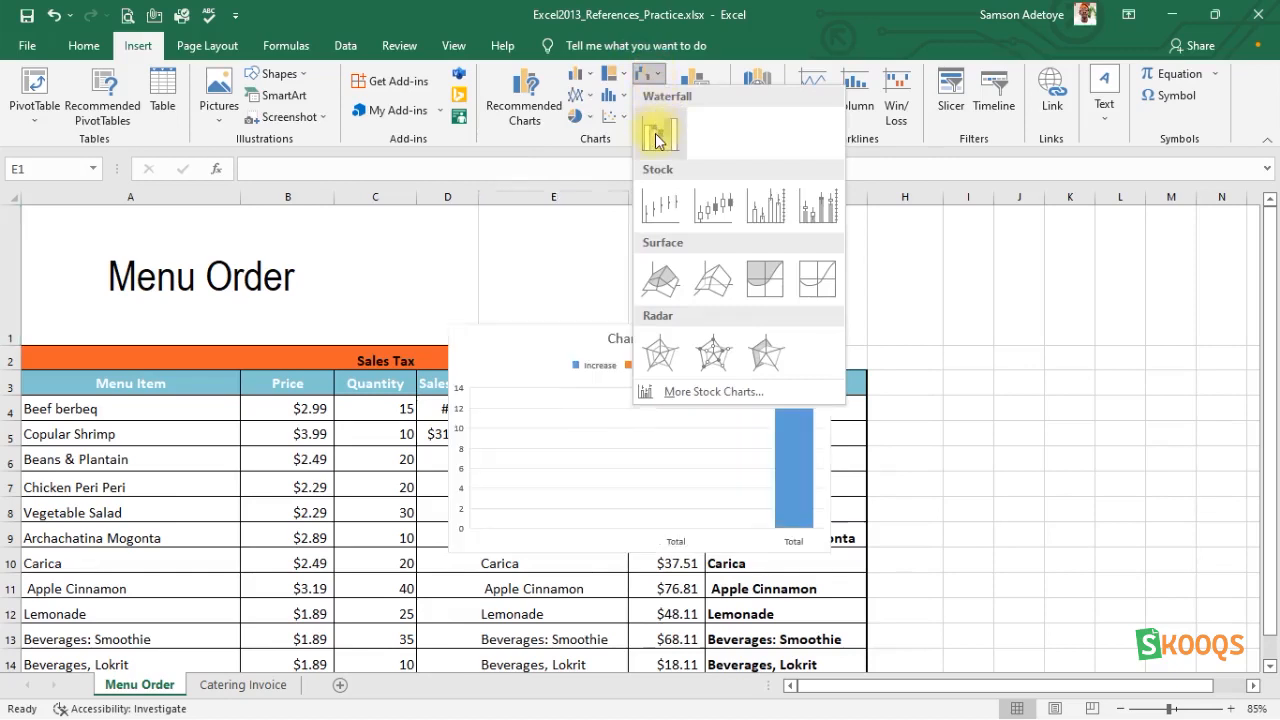
pyautogui.click(691, 77)
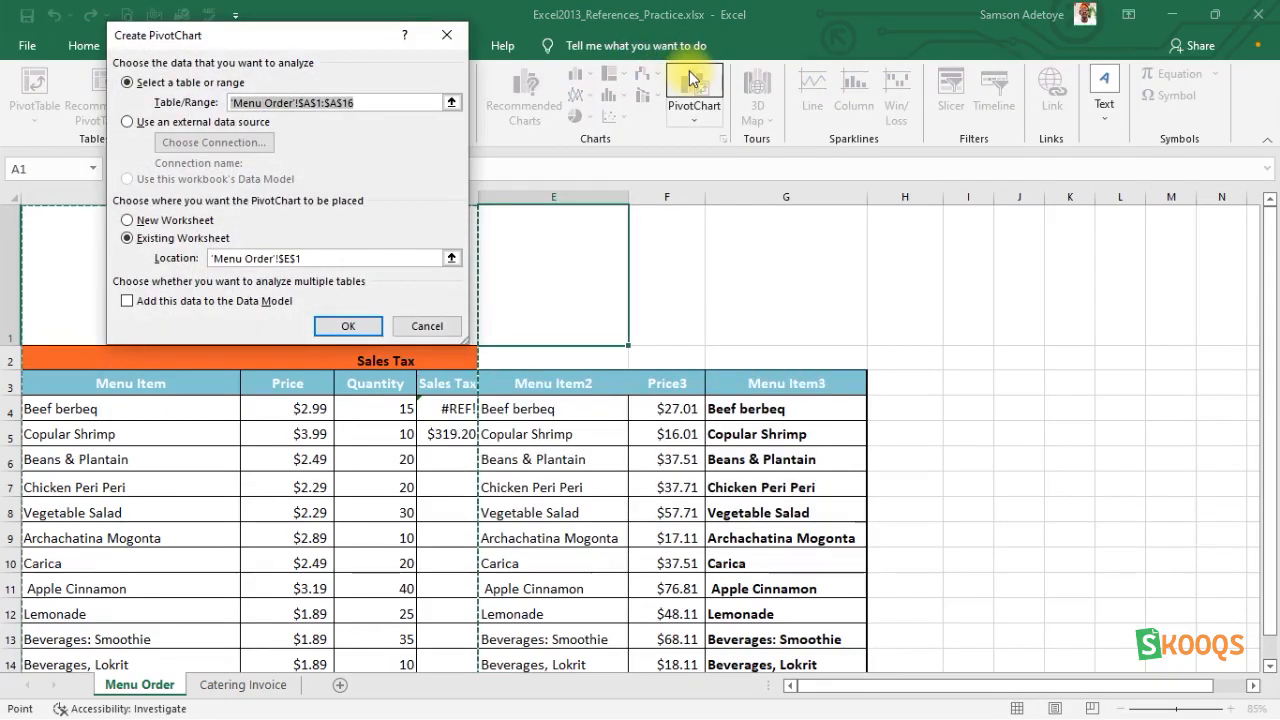
pyautogui.click(448, 36)
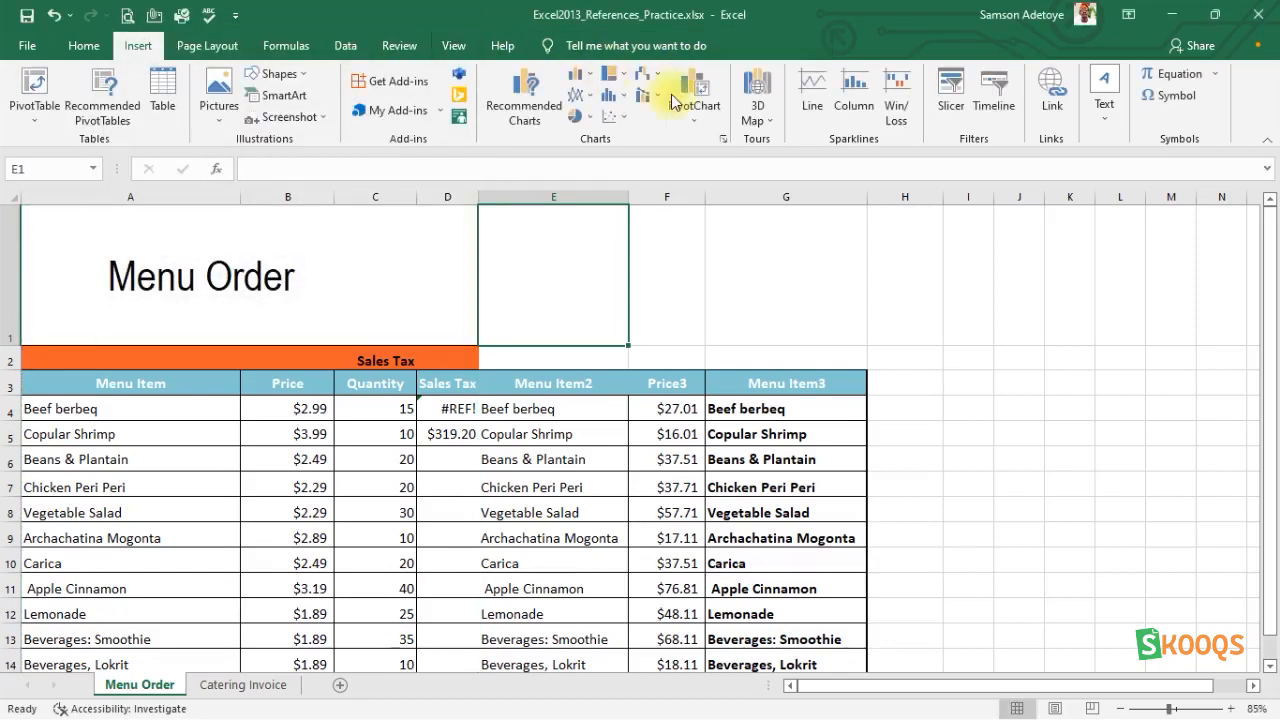
pyautogui.click(697, 117)
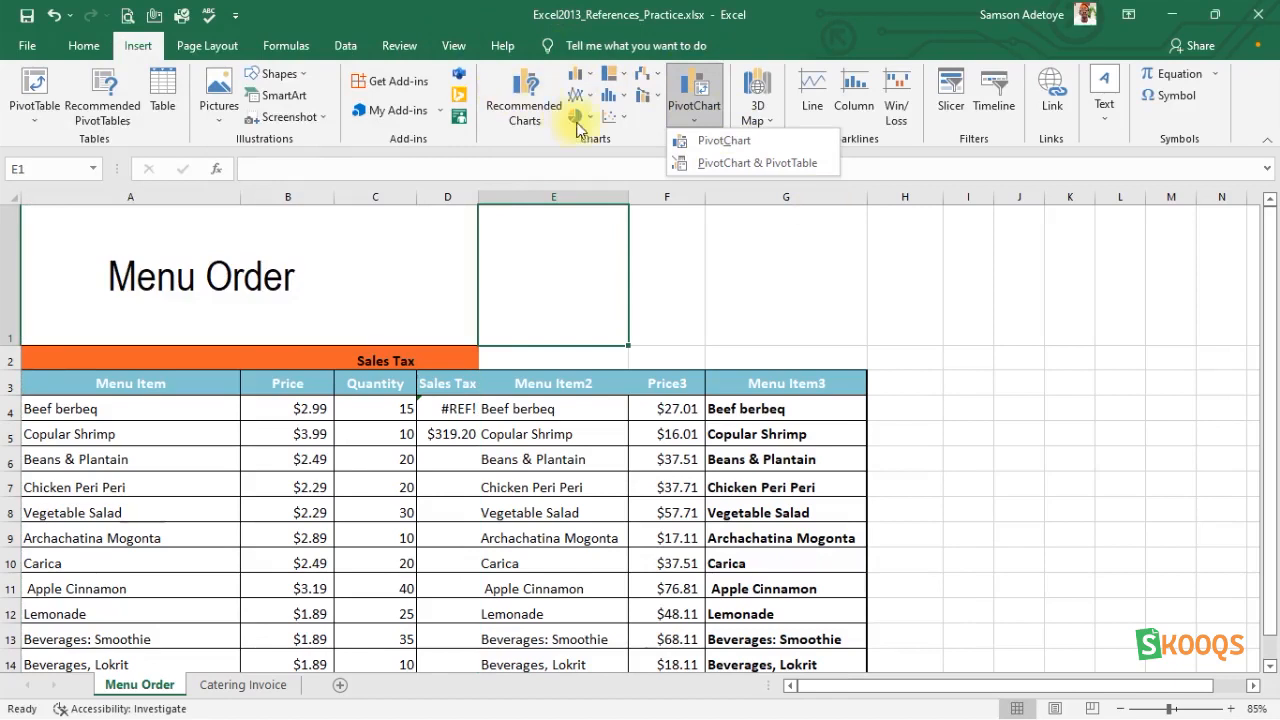
pyautogui.click(622, 117)
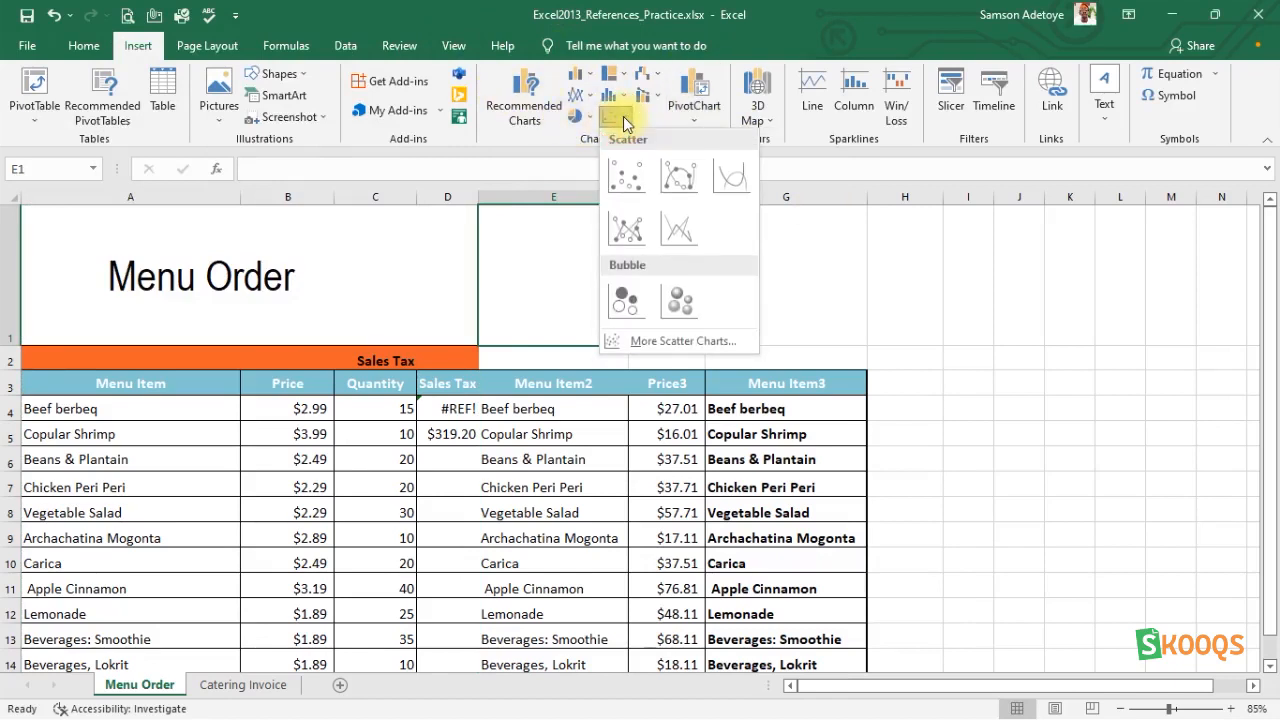
pyautogui.click(623, 116)
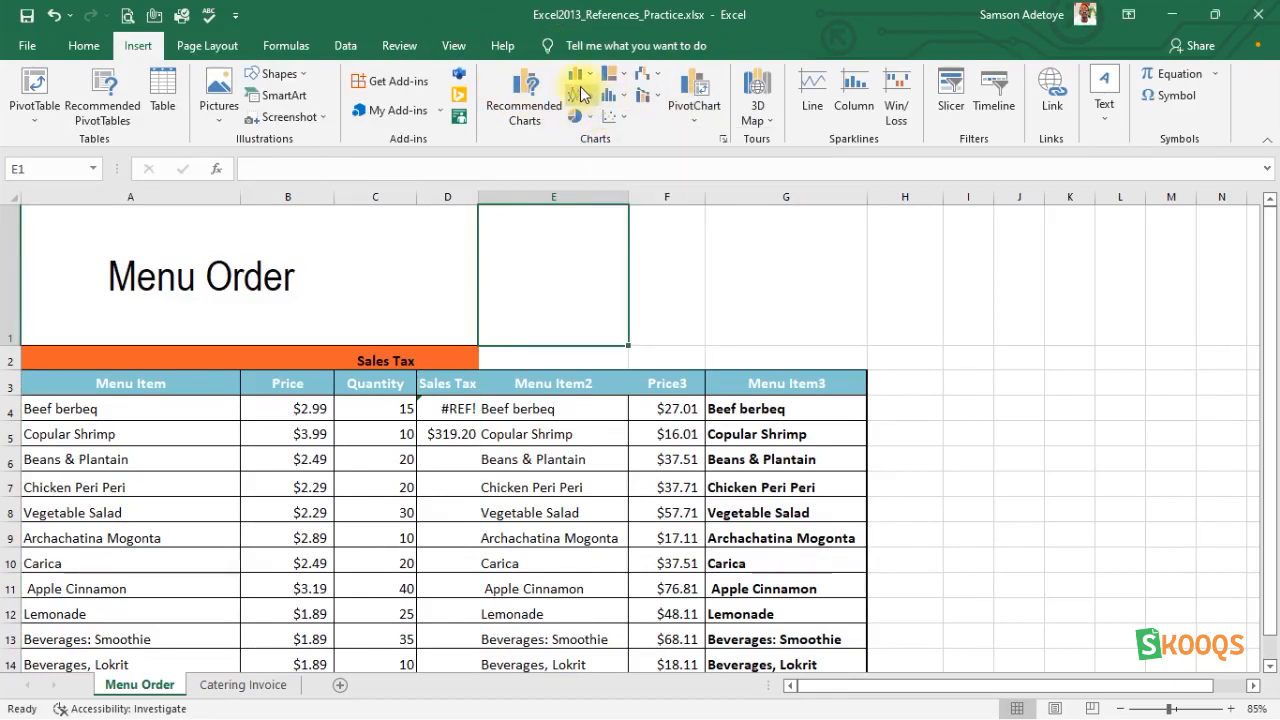
pyautogui.click(593, 97)
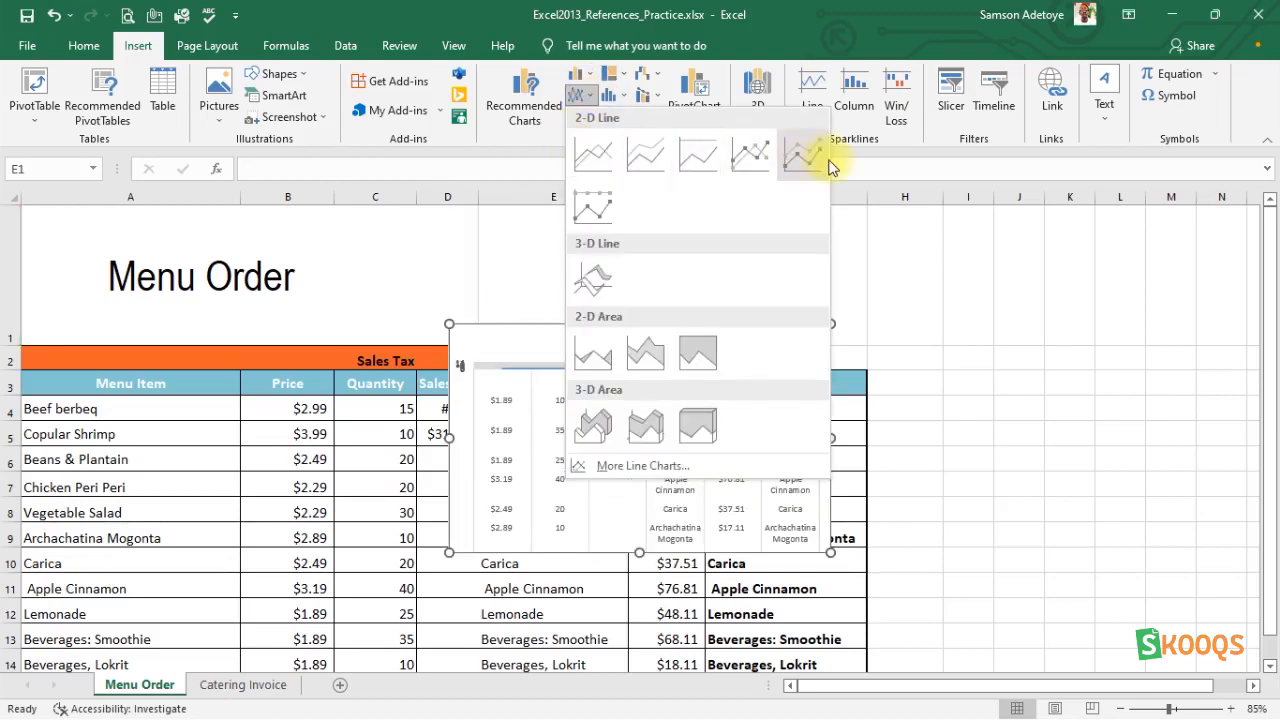
pyautogui.click(912, 234)
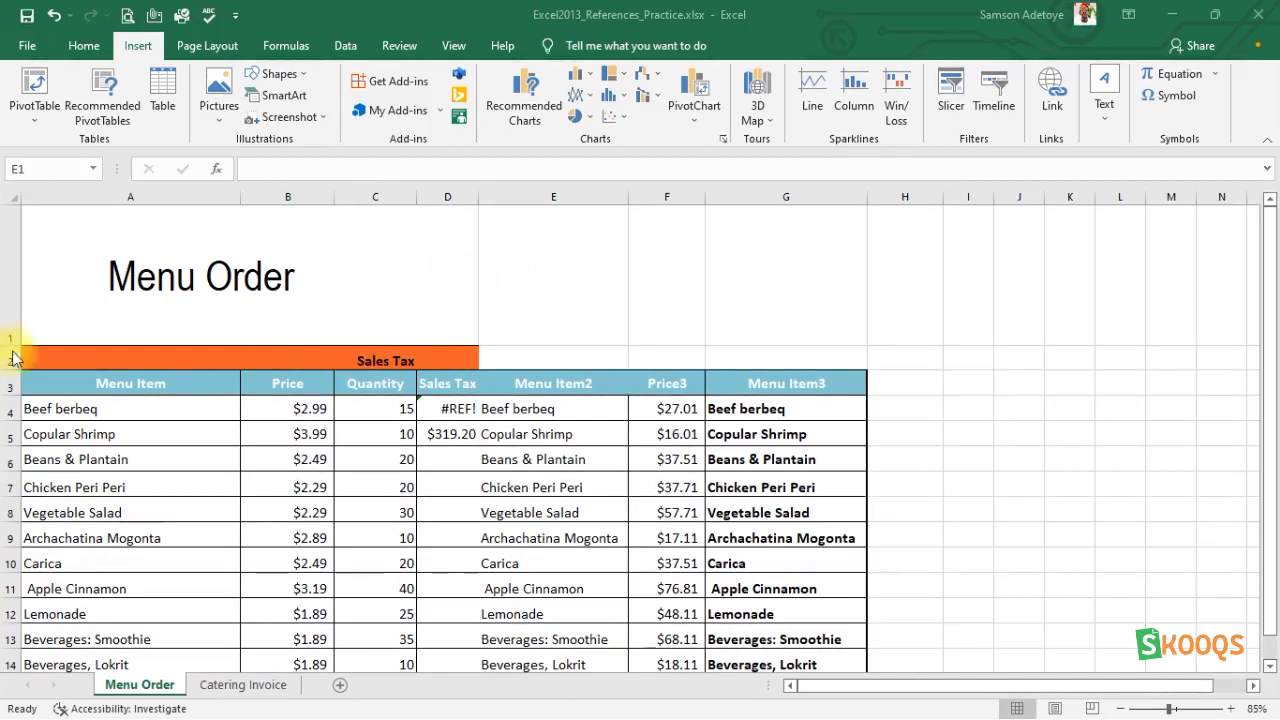
# Insert a waterfall chart from the menu table range A3:G16 and enlarge it out into column H.
pyautogui.click(35, 380)
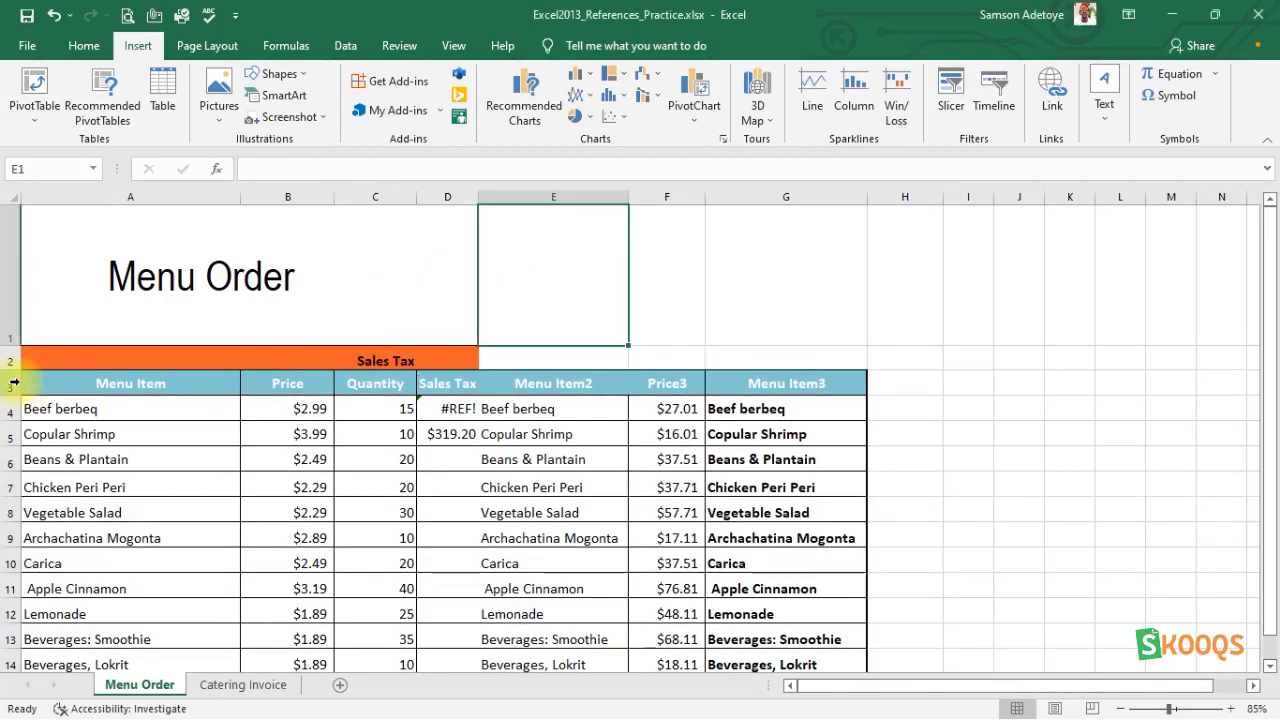
pyautogui.click(31, 382)
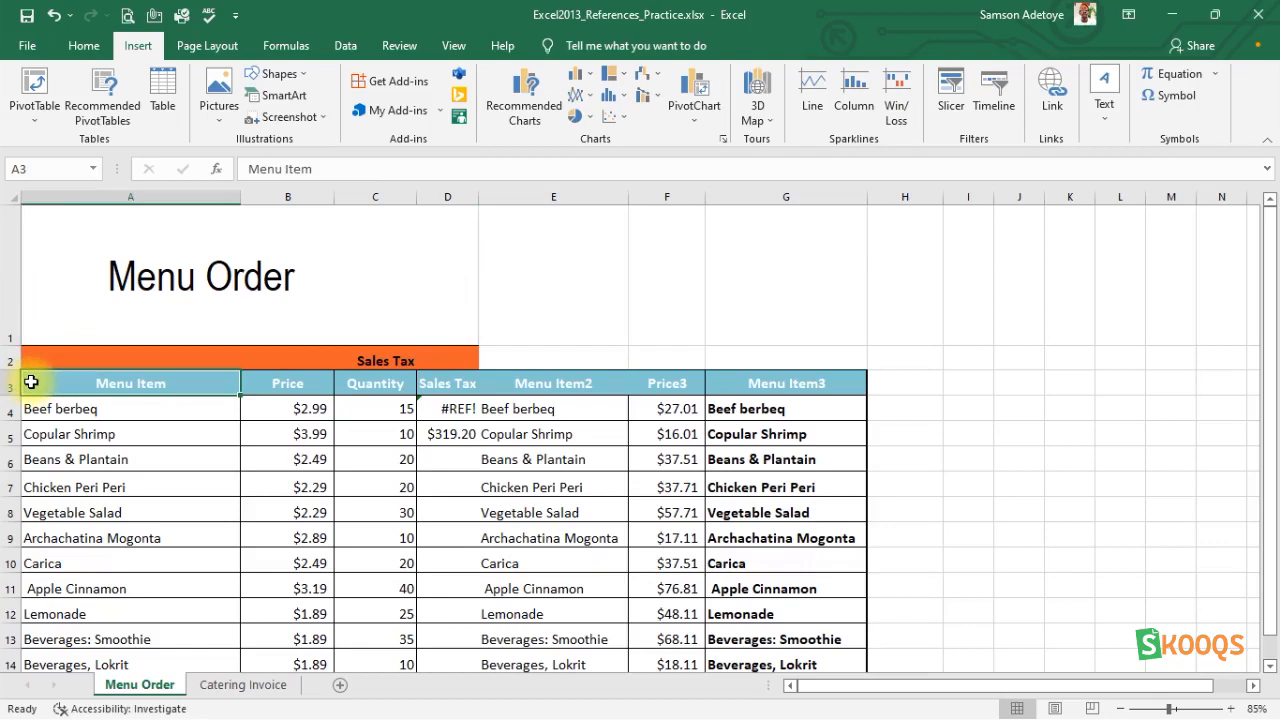
pyautogui.hotkey('shift', 'Right')
pyautogui.hotkey('shift', 'Right')
pyautogui.hotkey('shift', 'Right')
pyautogui.hotkey('shift', 'Right')
pyautogui.hotkey('shift', 'Right')
pyautogui.hotkey('shift', 'Right')
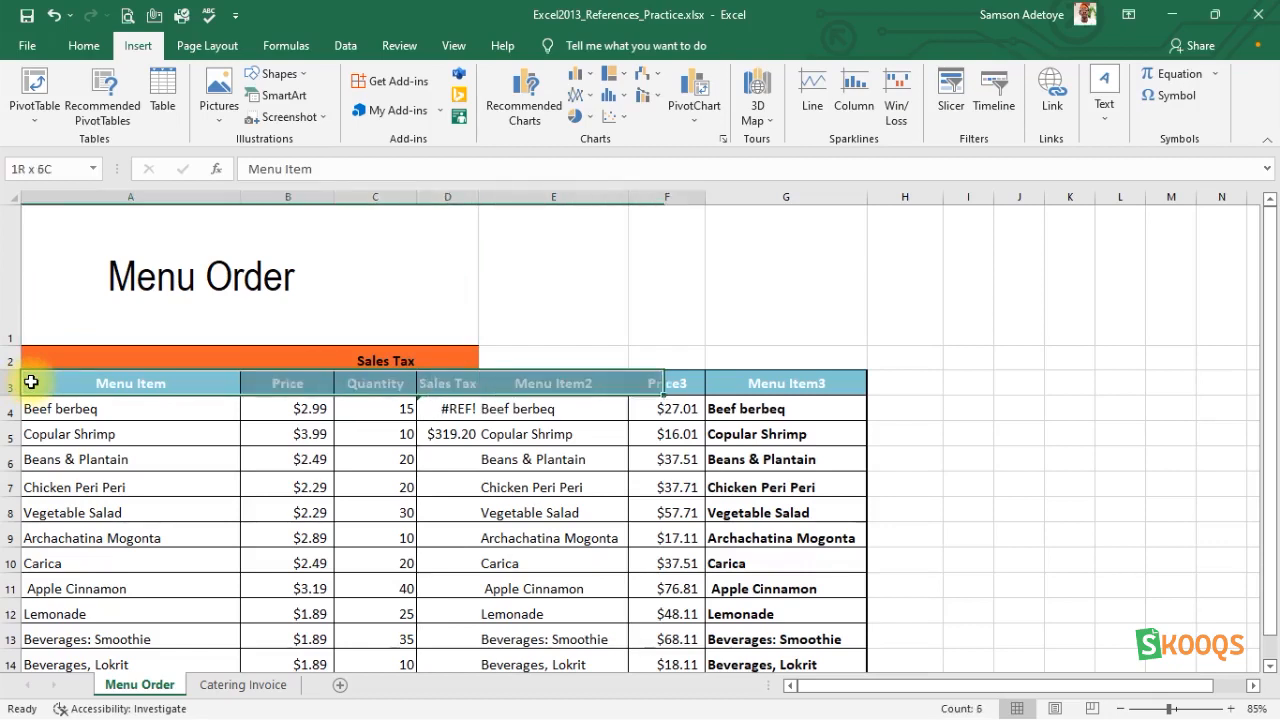
pyautogui.hotkey('shift', 'Down')
pyautogui.hotkey('shift', 'Down')
pyautogui.hotkey('shift', 'Down')
pyautogui.hotkey('shift', 'Down')
pyautogui.hotkey('shift', 'Down')
pyautogui.hotkey('shift', 'Down')
pyautogui.hotkey('shift', 'Down')
pyautogui.hotkey('shift', 'Down')
pyautogui.hotkey('shift', 'Down')
pyautogui.hotkey('shift', 'Down')
pyautogui.hotkey('shift', 'Down')
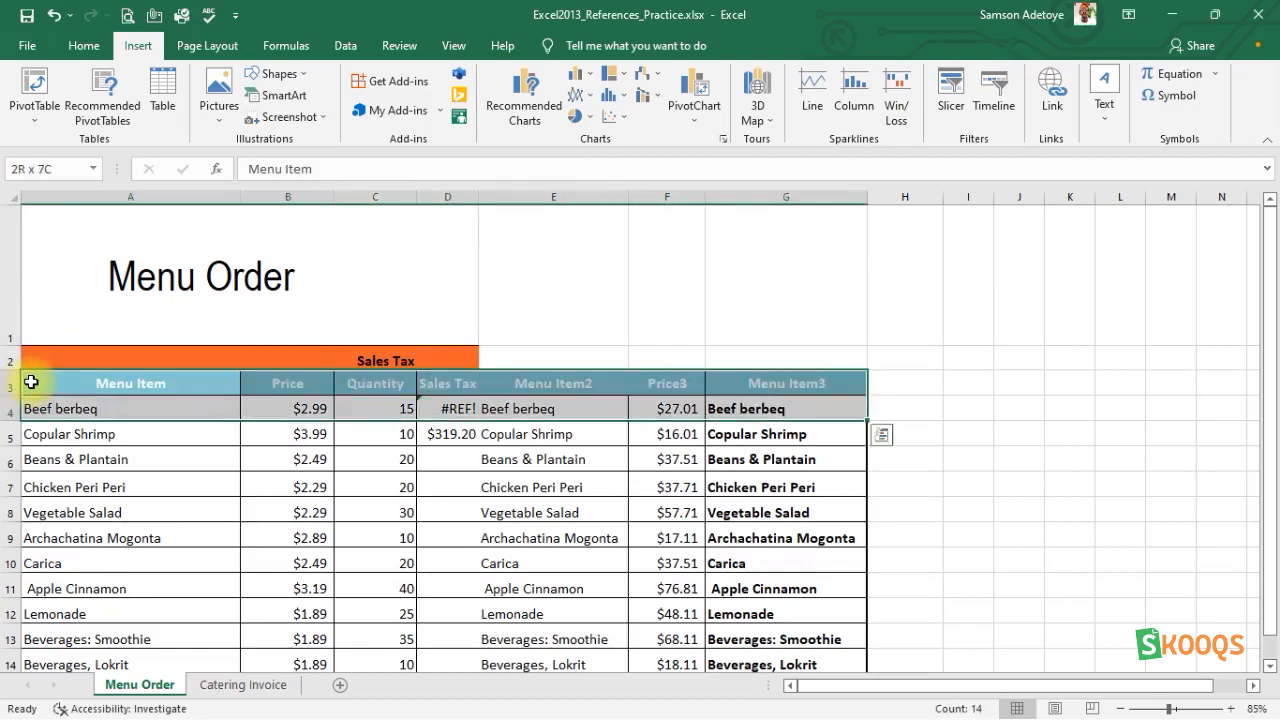
pyautogui.hotkey('shift', 'Down')
pyautogui.hotkey('shift', 'Down')
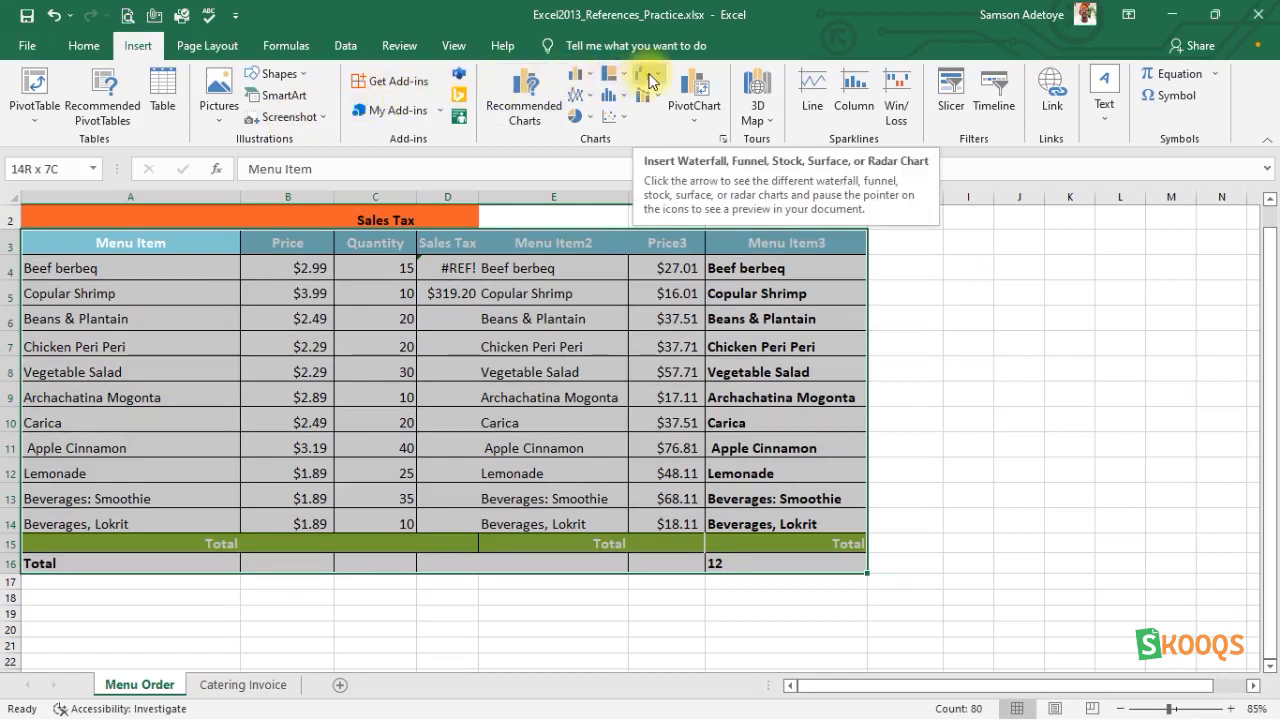
pyautogui.click(652, 78)
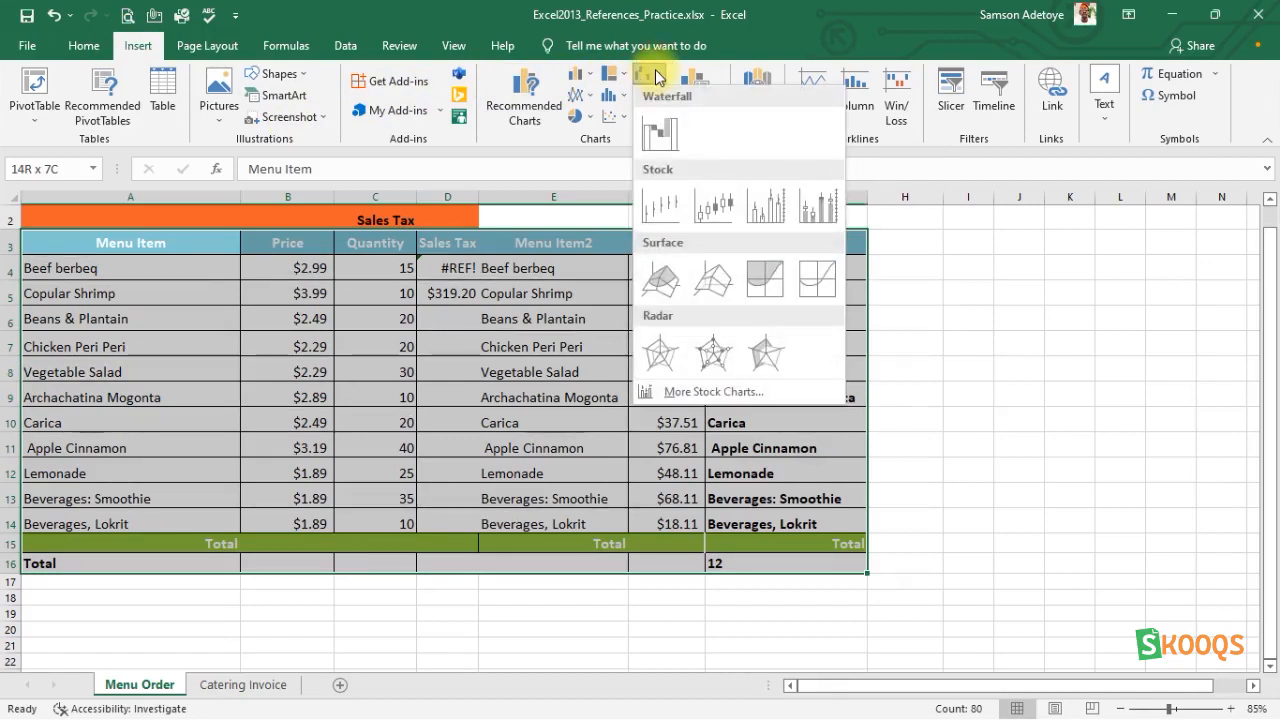
pyautogui.click(660, 135)
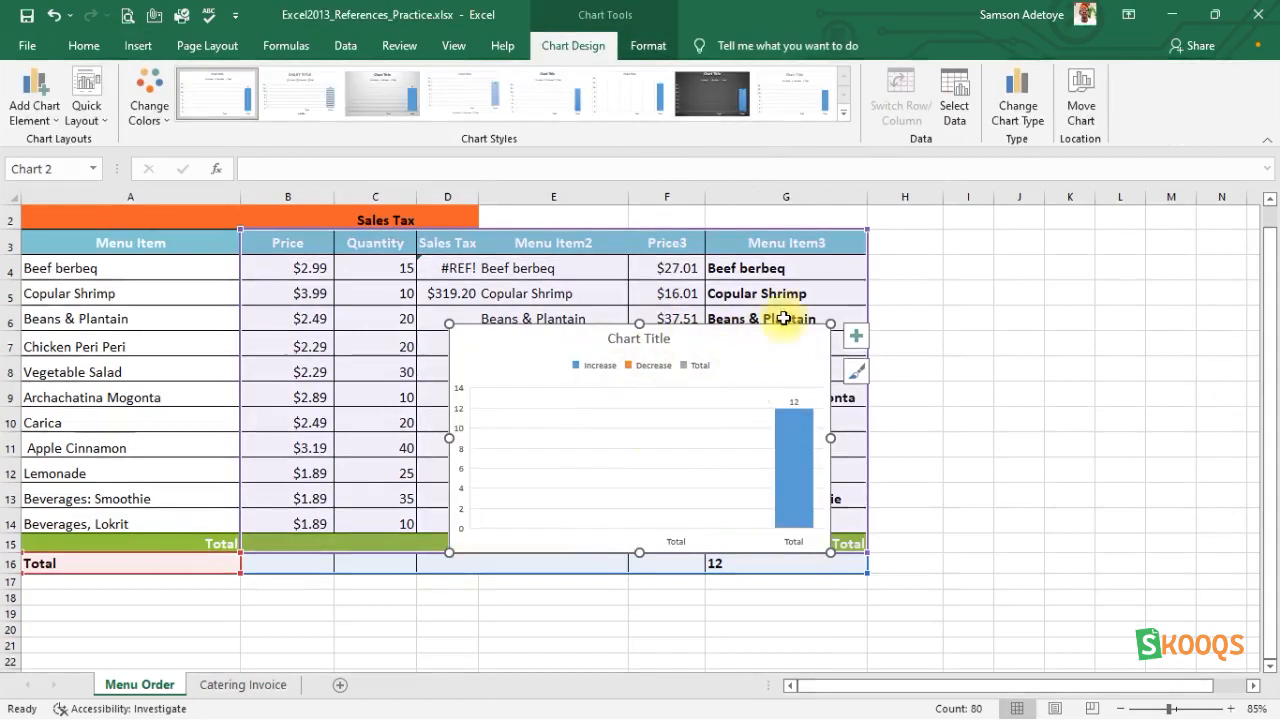
pyautogui.moveTo(830, 323); pyautogui.dragTo(927, 235)
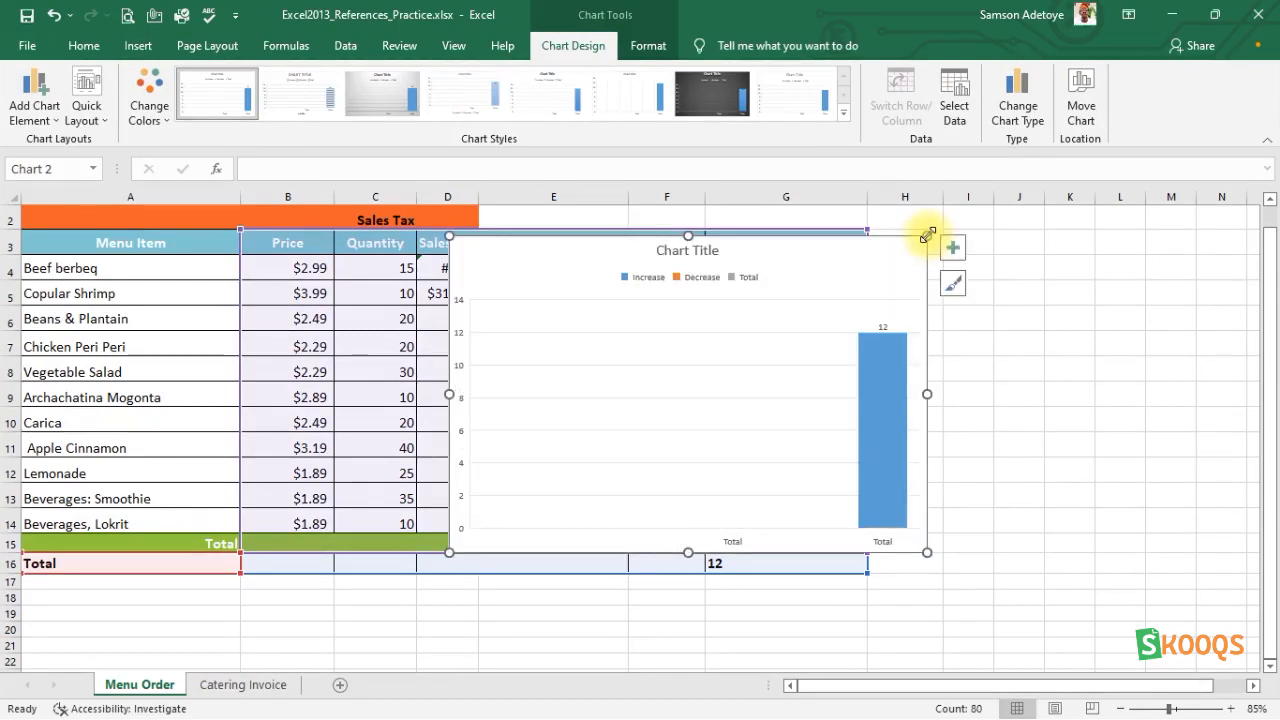
# With cell E1 selected, insert the recommended Stacked Bar chart of the menu order data.
pyautogui.scroll(1, 582, 311)
pyautogui.click(582, 311)
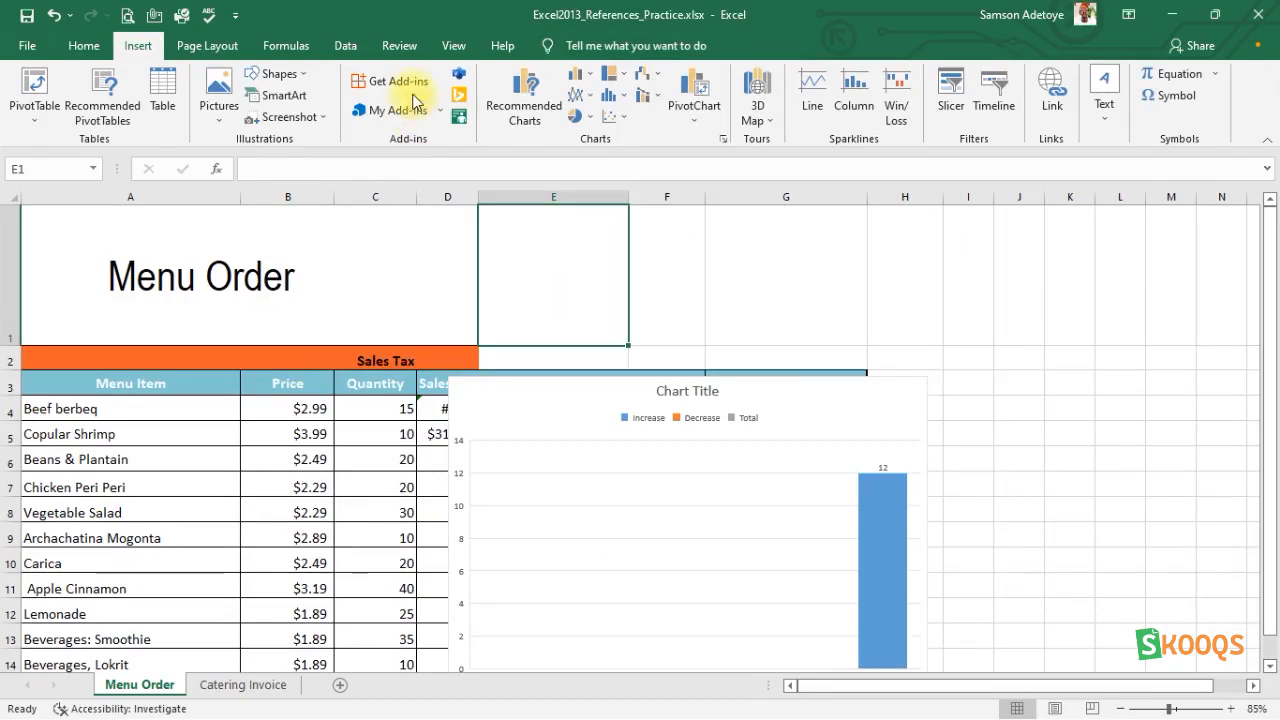
pyautogui.click(527, 96)
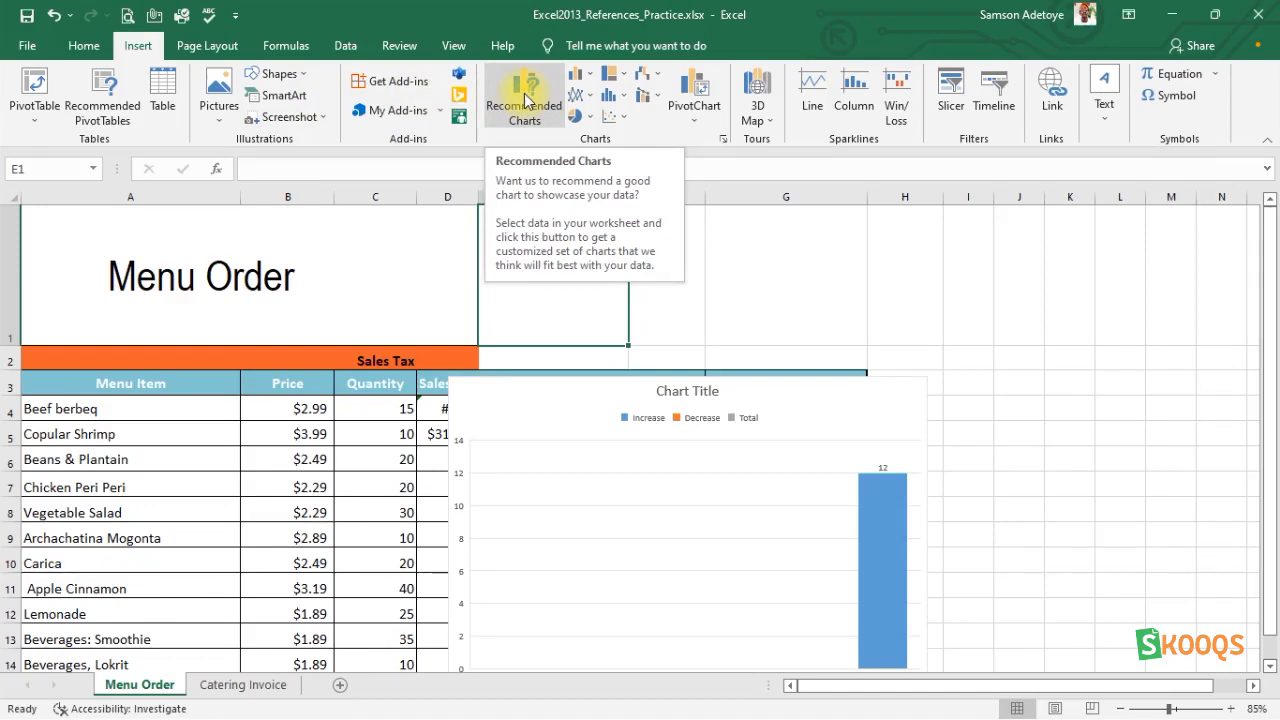
pyautogui.click(524, 97)
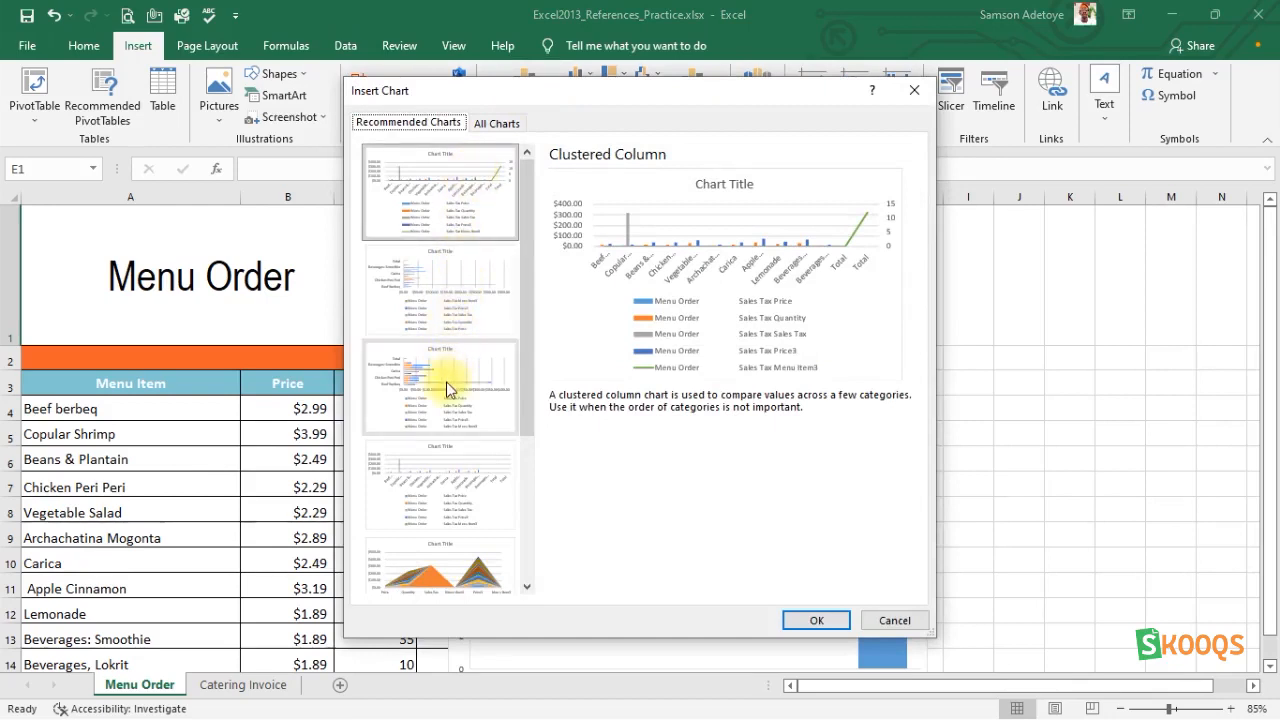
pyautogui.scroll(-3, 447, 390)
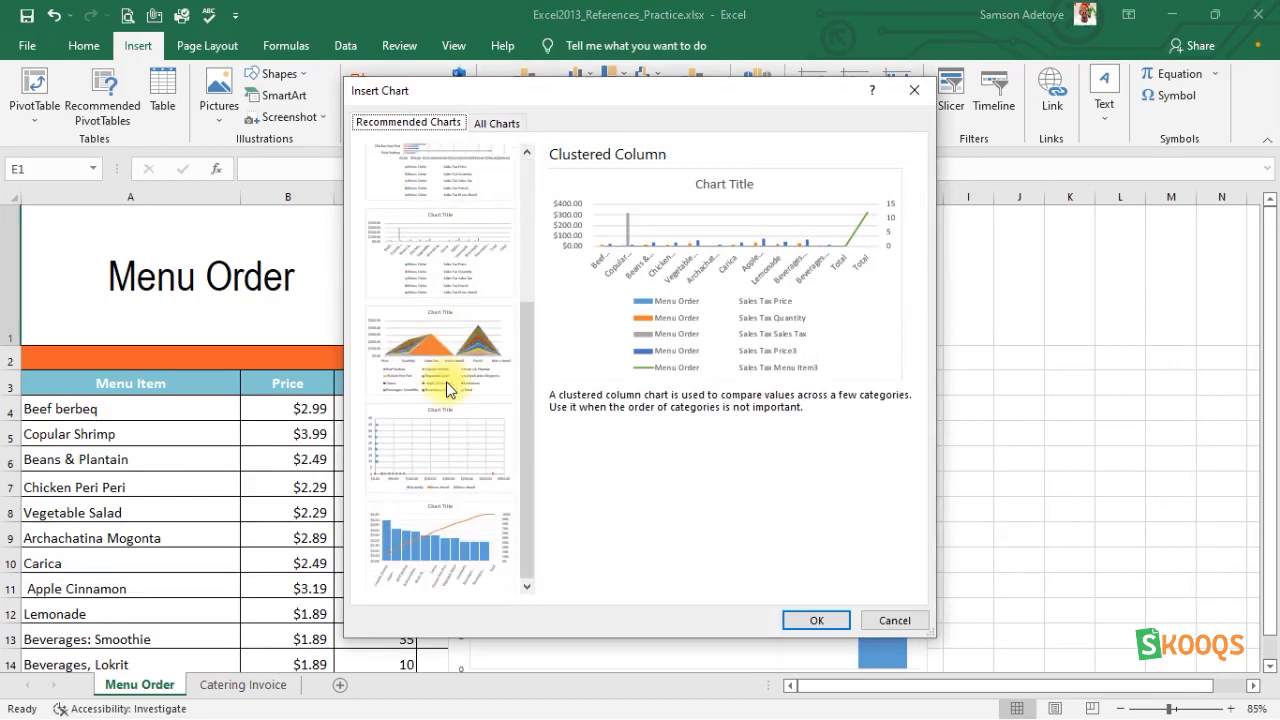
pyautogui.scroll(5, 447, 390)
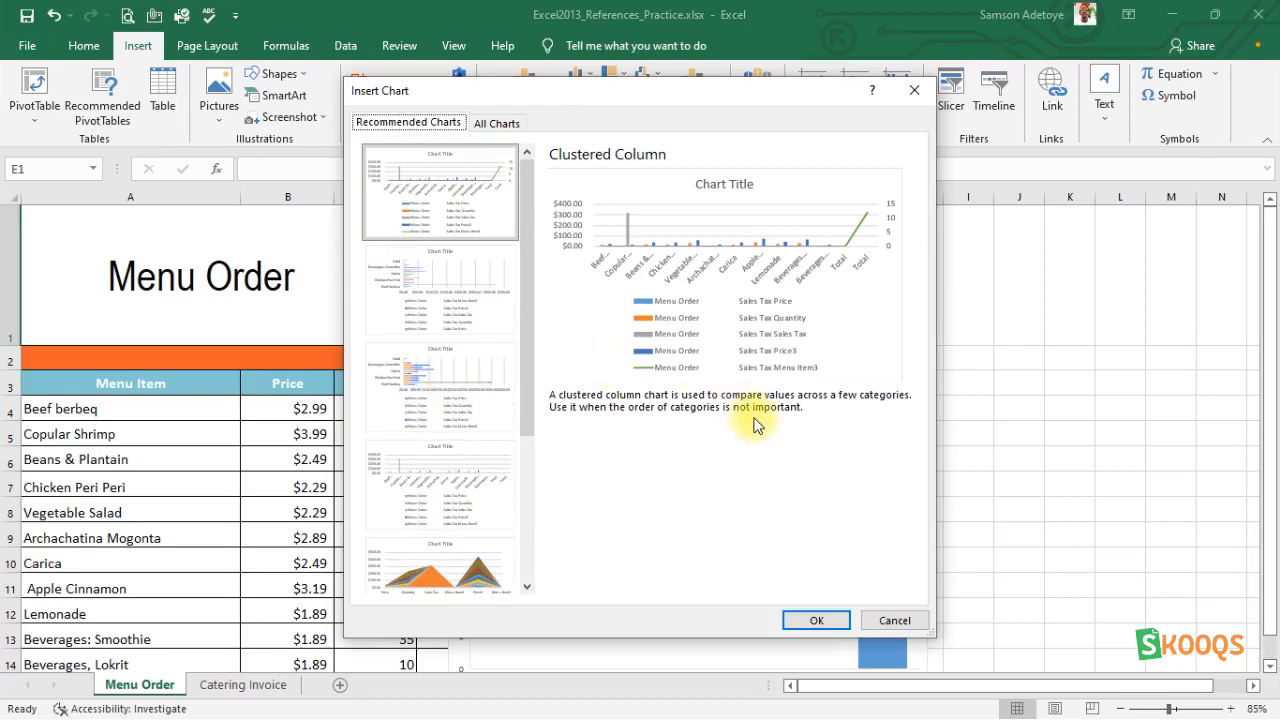
pyautogui.click(444, 376)
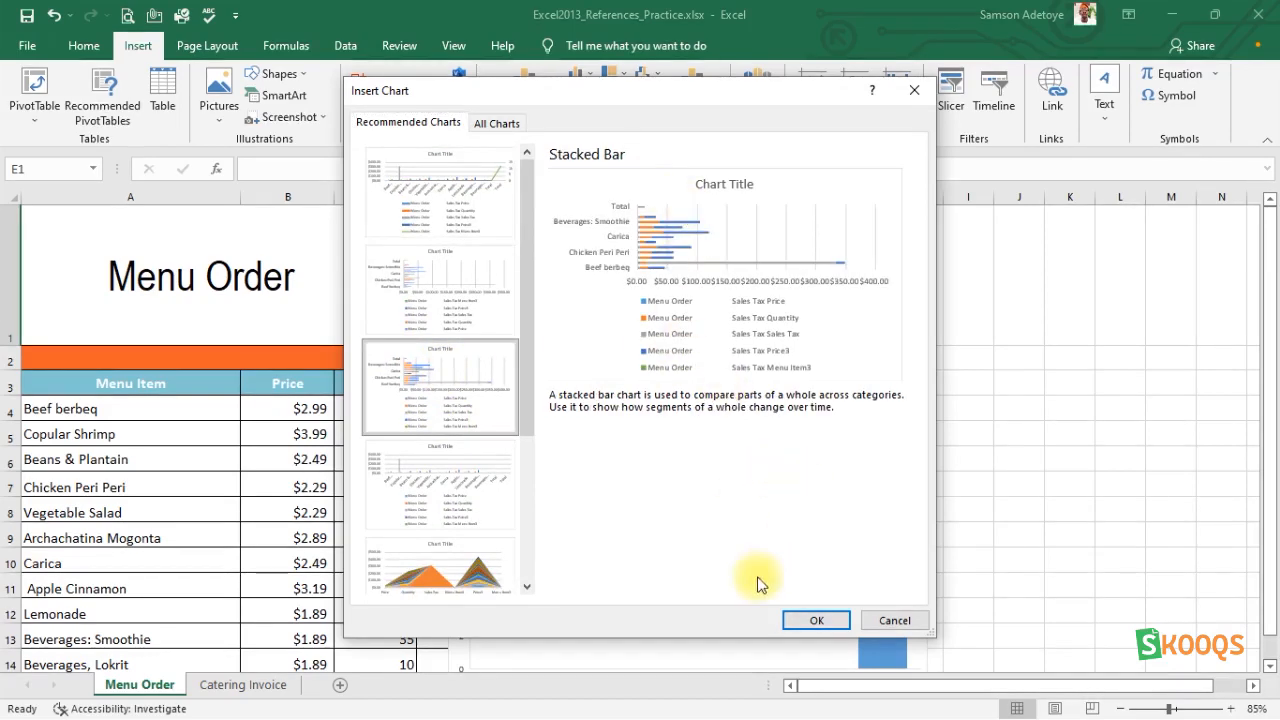
pyautogui.click(812, 620)
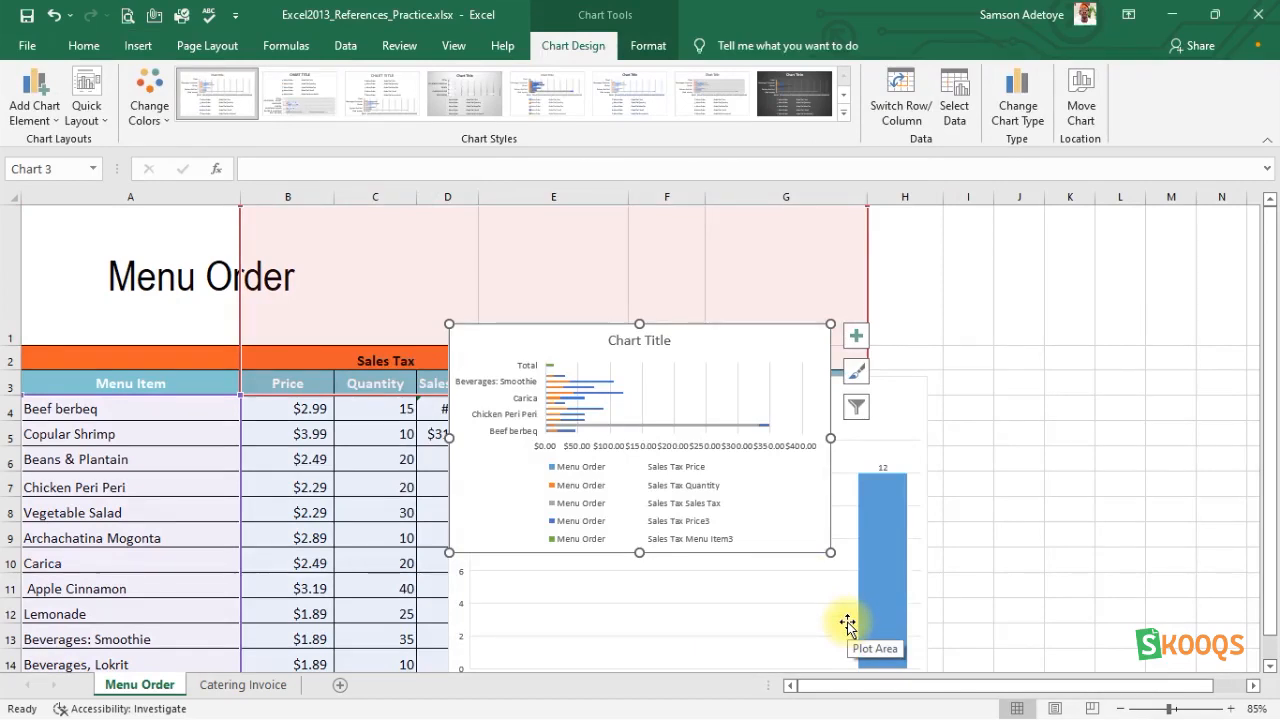
# Move the stacked bar chart beside the table over columns H to N, and delete the waterfall chart.
pyautogui.scroll(-2, 846, 620)
pyautogui.scroll(2, 846, 620)
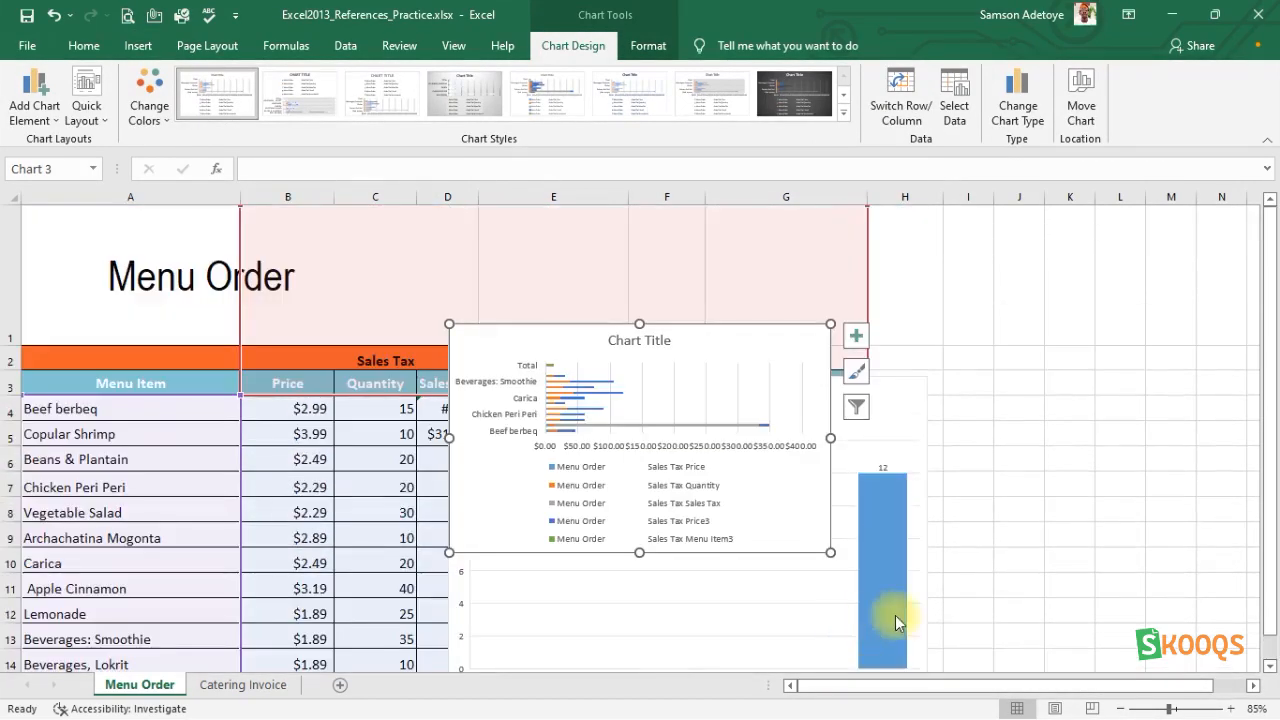
pyautogui.click(895, 615)
pyautogui.click(713, 339)
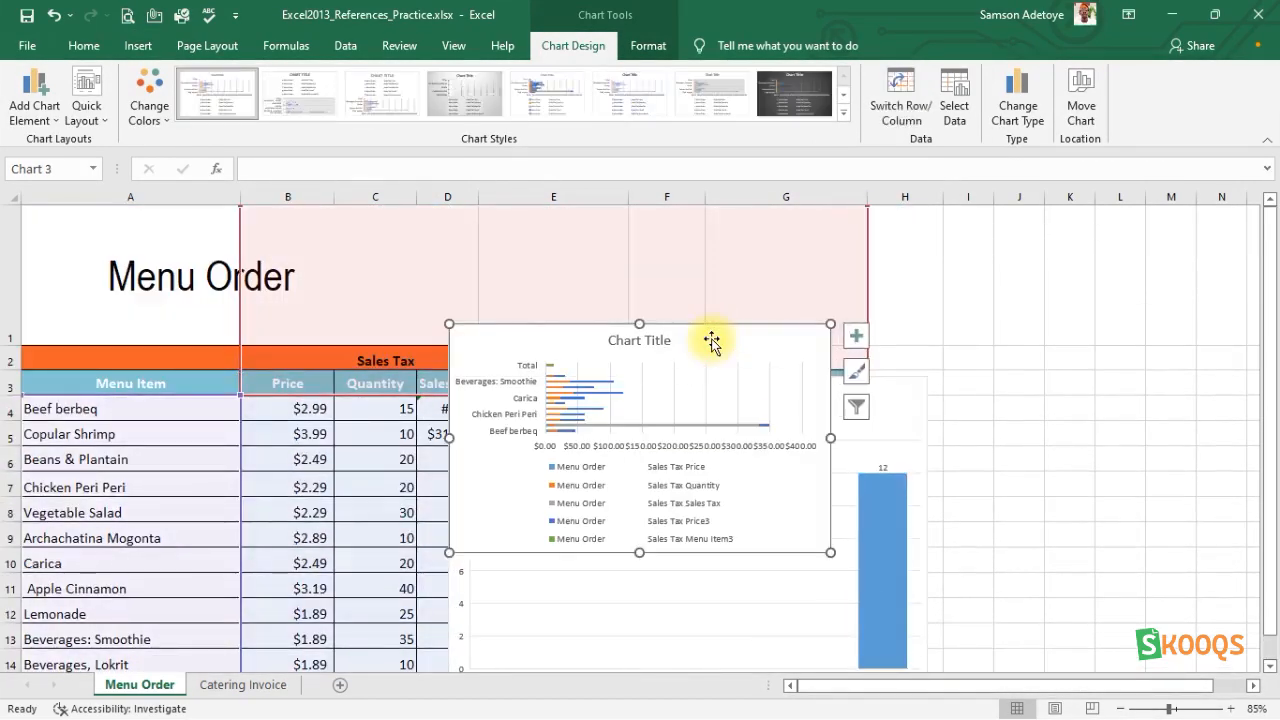
pyautogui.moveTo(711, 341); pyautogui.dragTo(1139, 295)
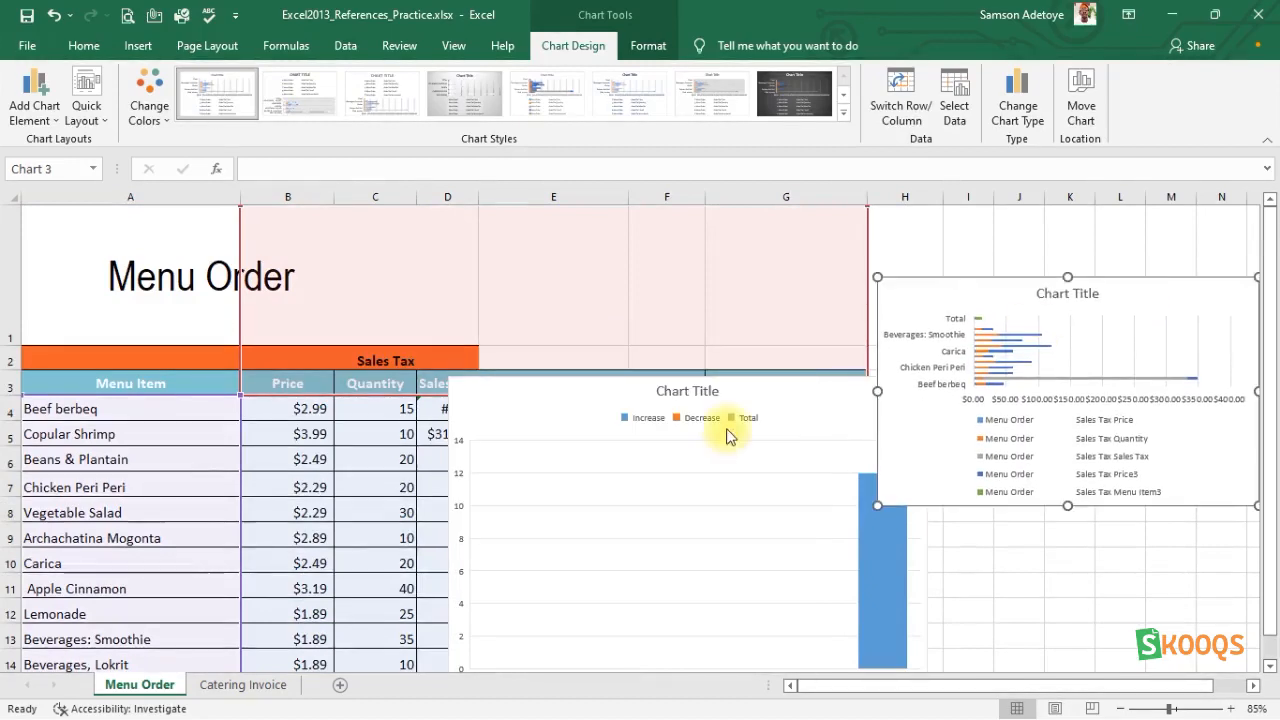
pyautogui.click(727, 436)
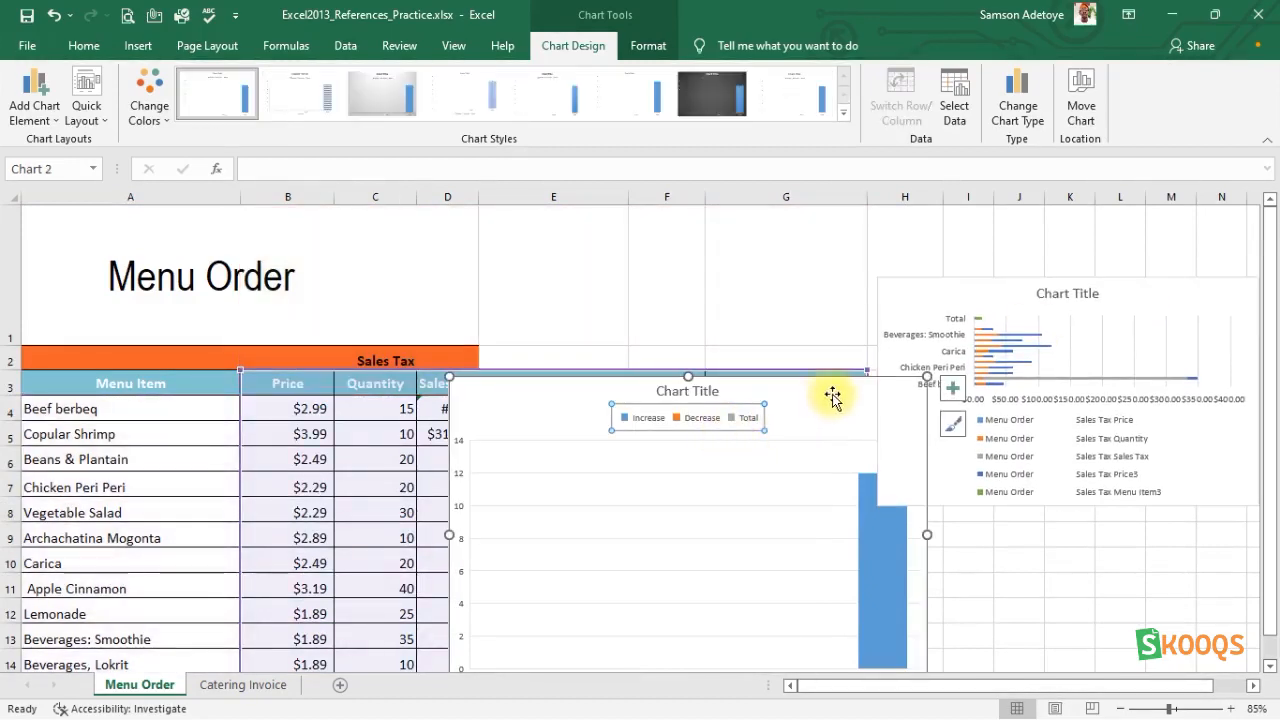
pyautogui.press('Delete')
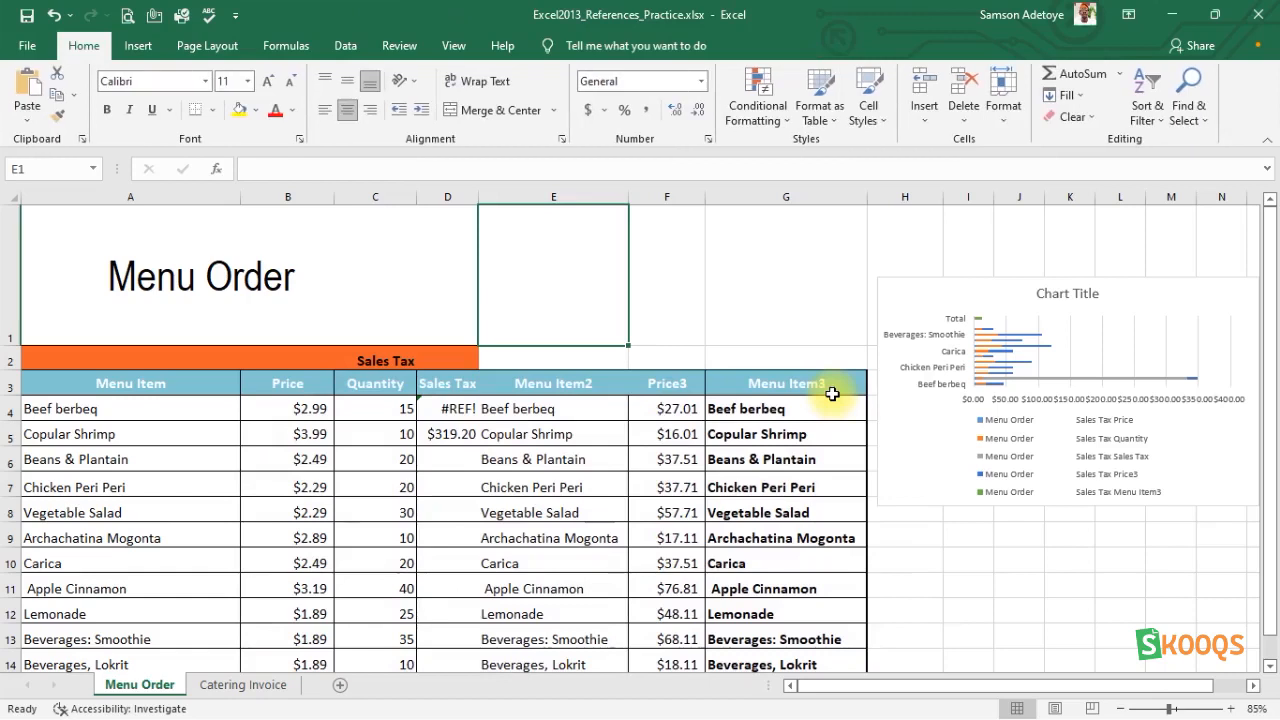
# Move the stacked bar chart back over the table at about rows 5 to 13 and select its Price3 series.
pyautogui.moveTo(1063, 372); pyautogui.dragTo(683, 353)
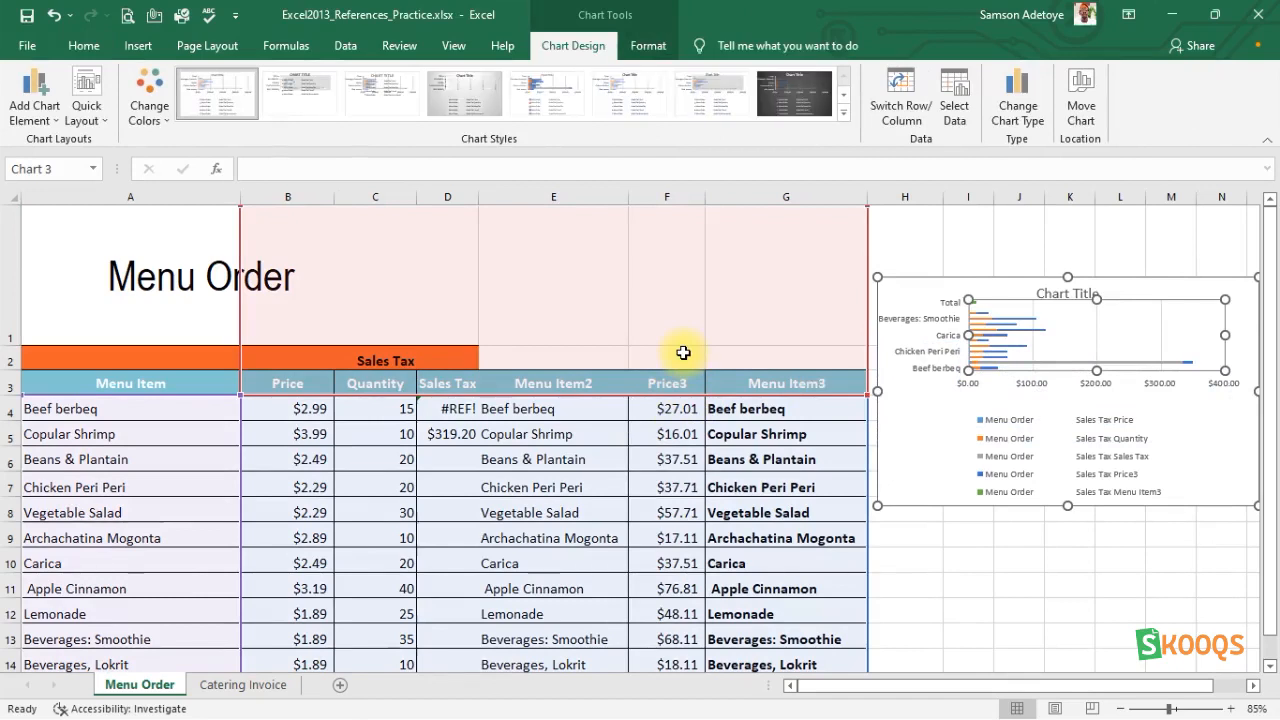
pyautogui.click(908, 468)
pyautogui.moveTo(908, 468); pyautogui.dragTo(477, 609)
pyautogui.press('Escape')
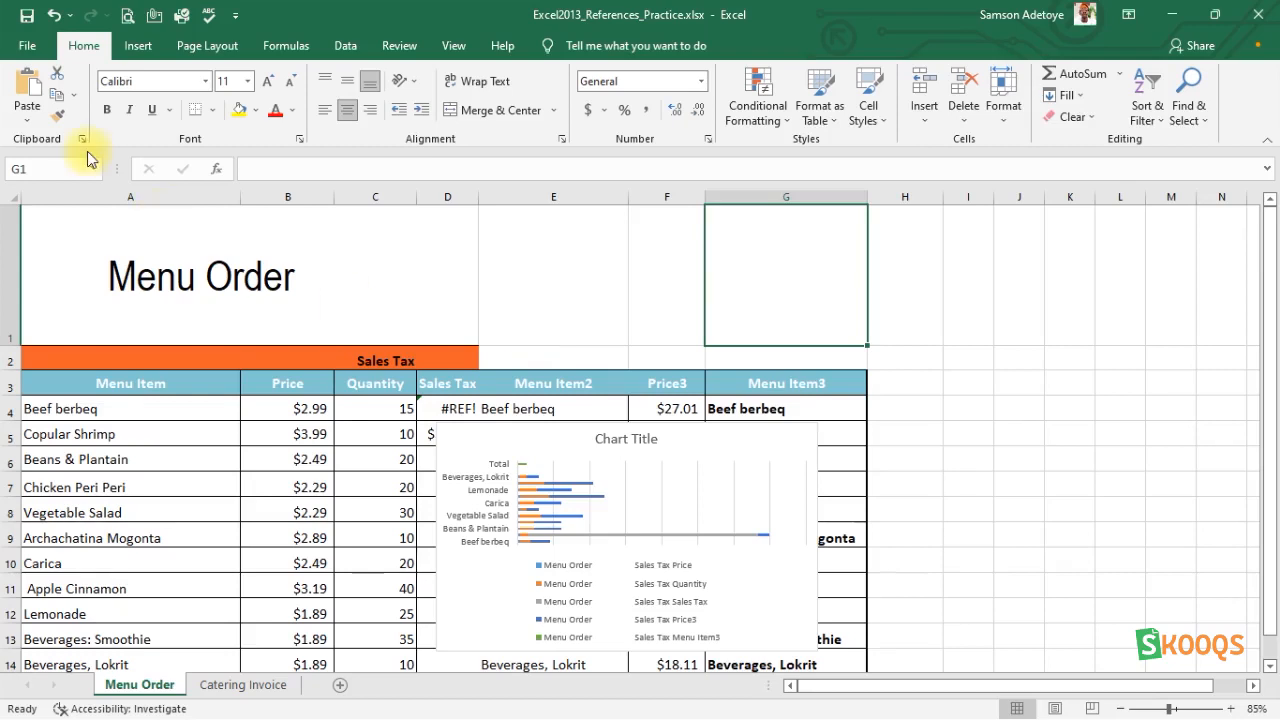
pyautogui.click(537, 505)
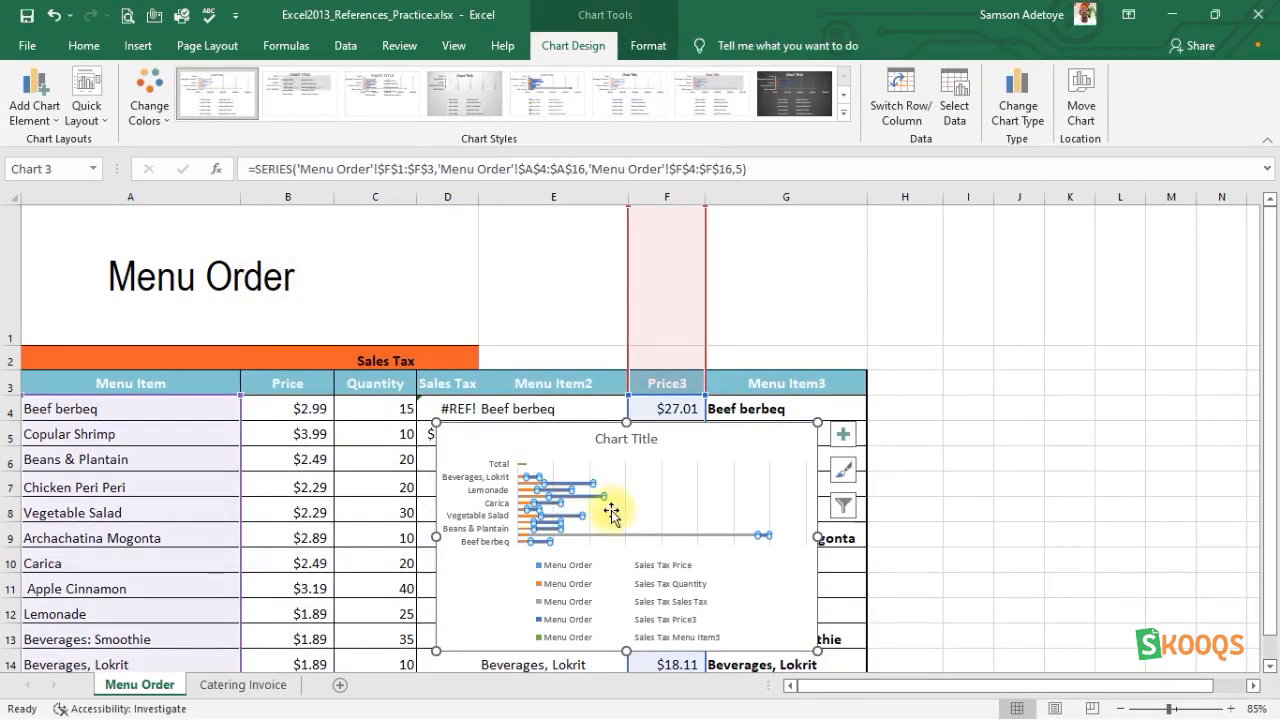
# Turn off the stacked bar chart's primary vertical axis and set its chart title position to Above Chart.
pyautogui.click(491, 594)
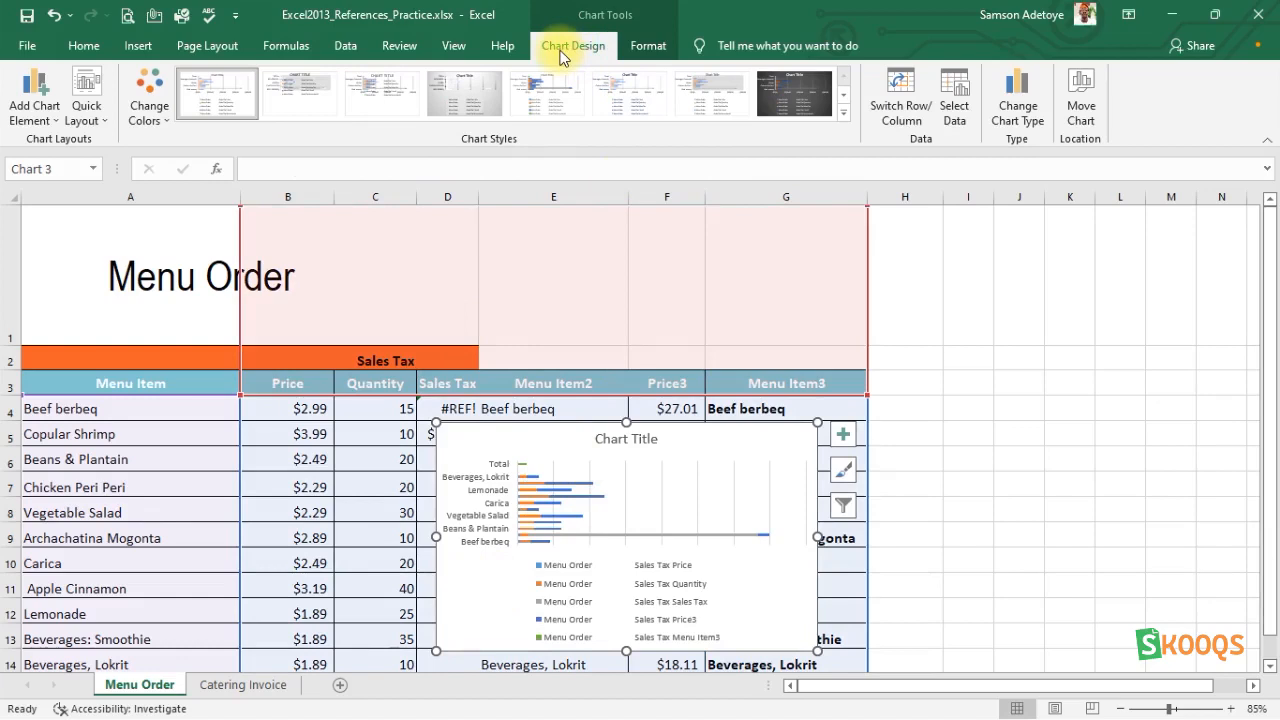
pyautogui.click(52, 122)
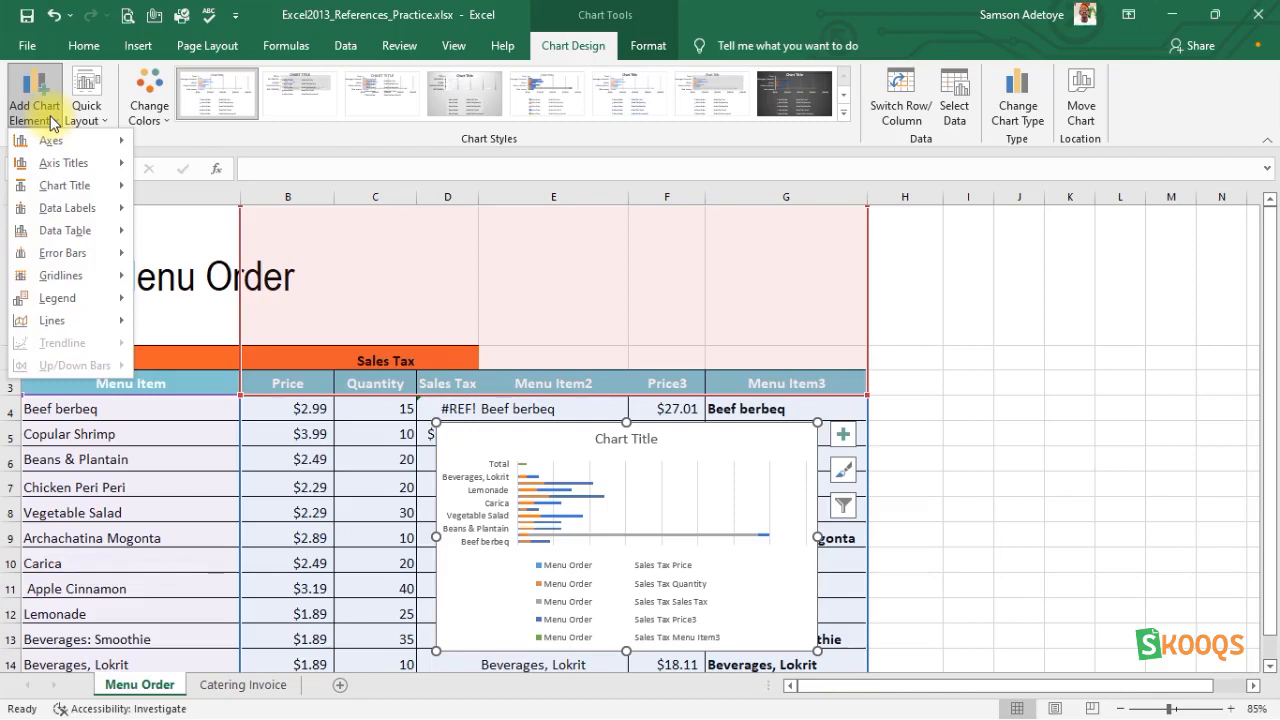
pyautogui.moveTo(56, 141)
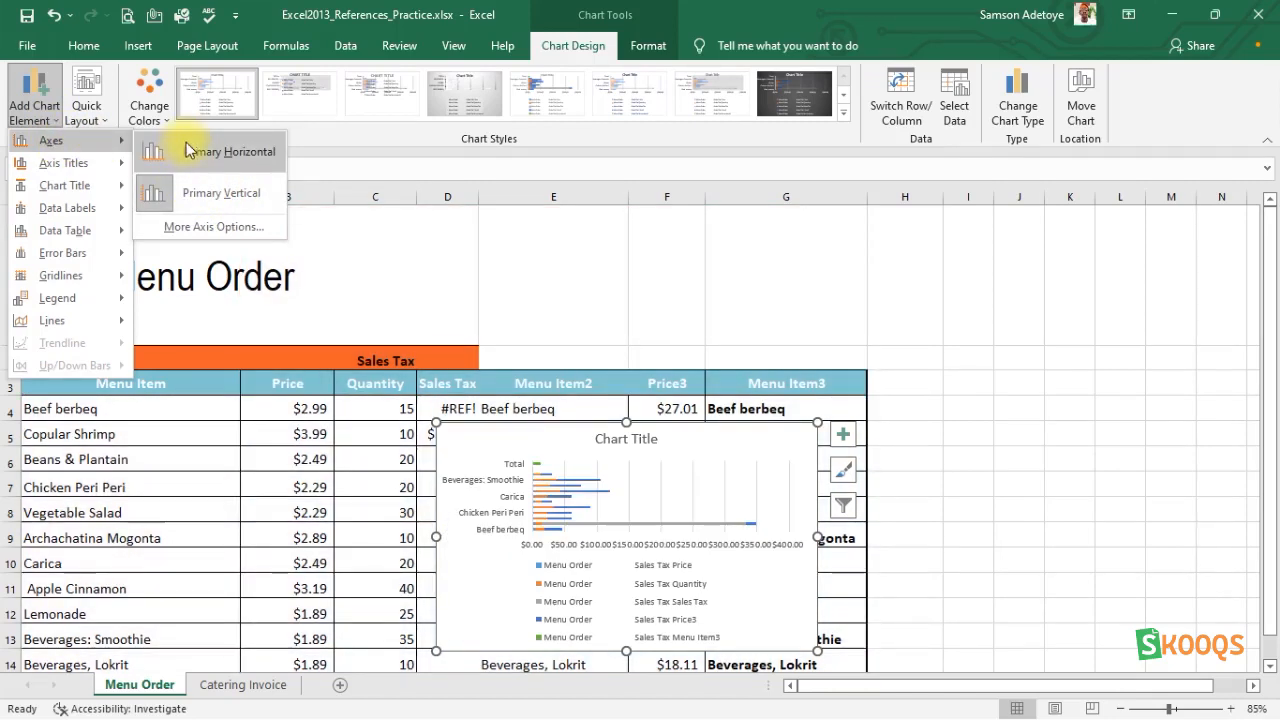
pyautogui.click(183, 195)
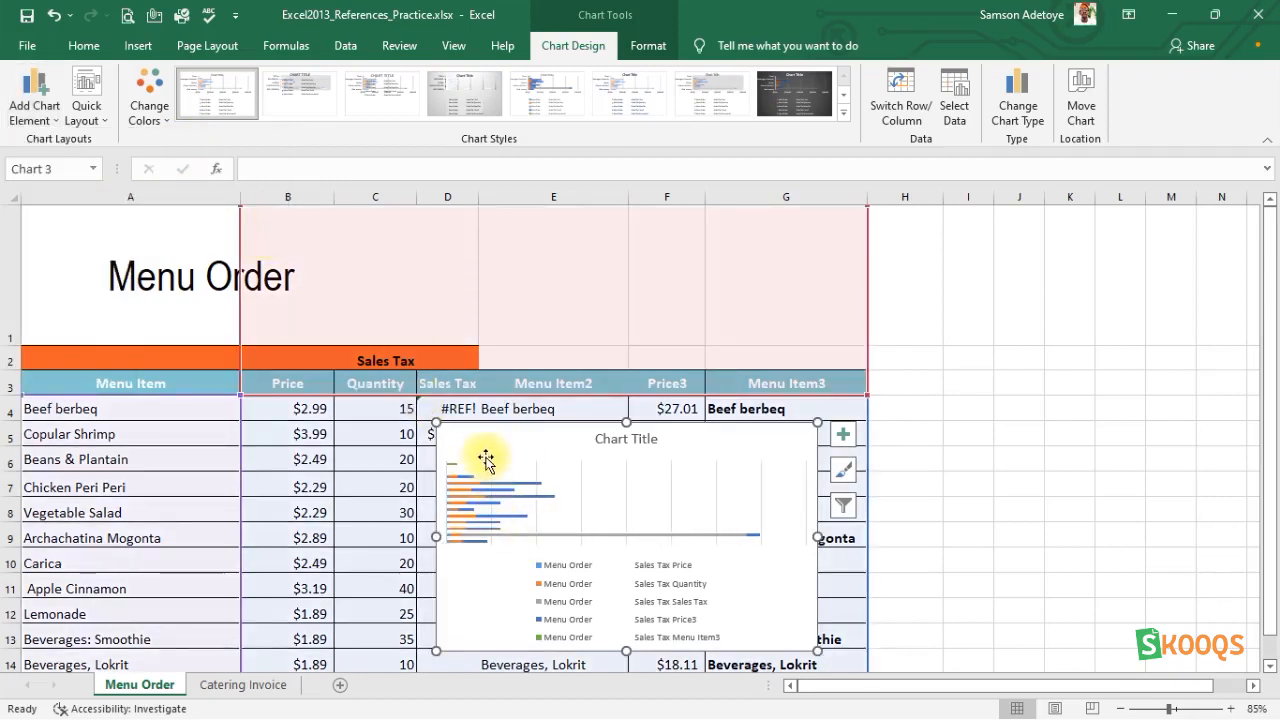
pyautogui.moveTo(489, 526)
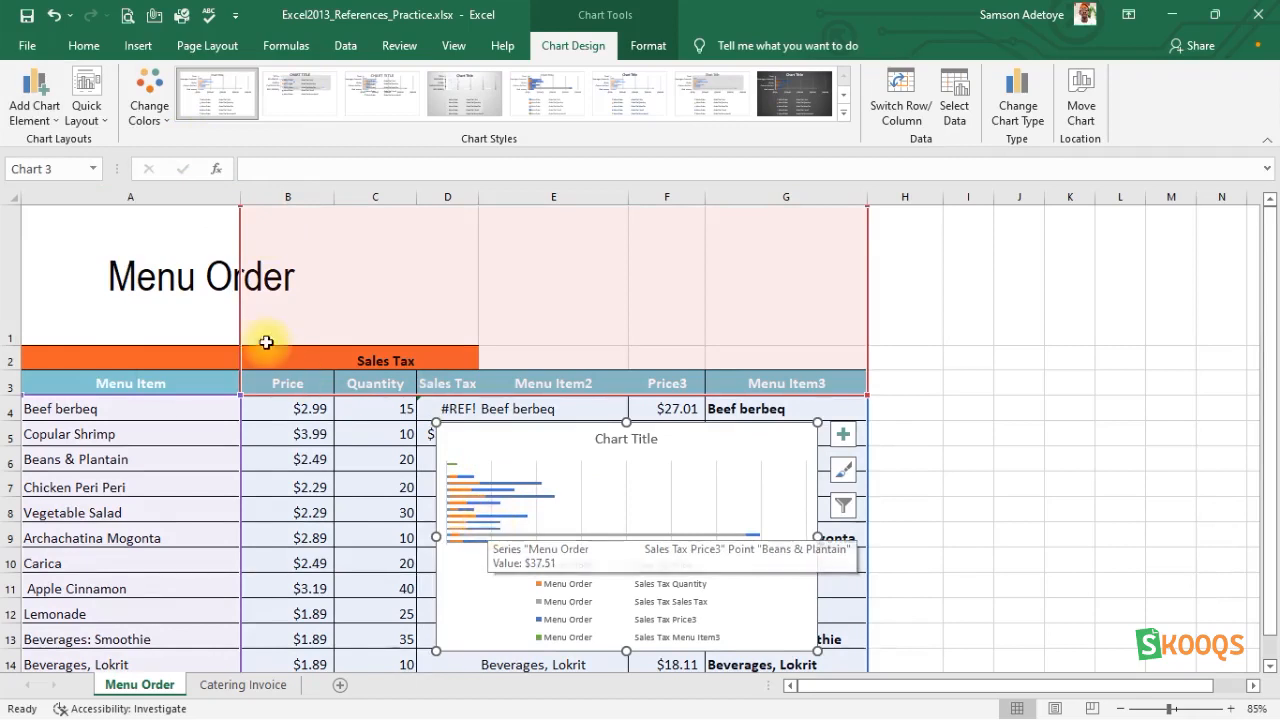
pyautogui.click(52, 120)
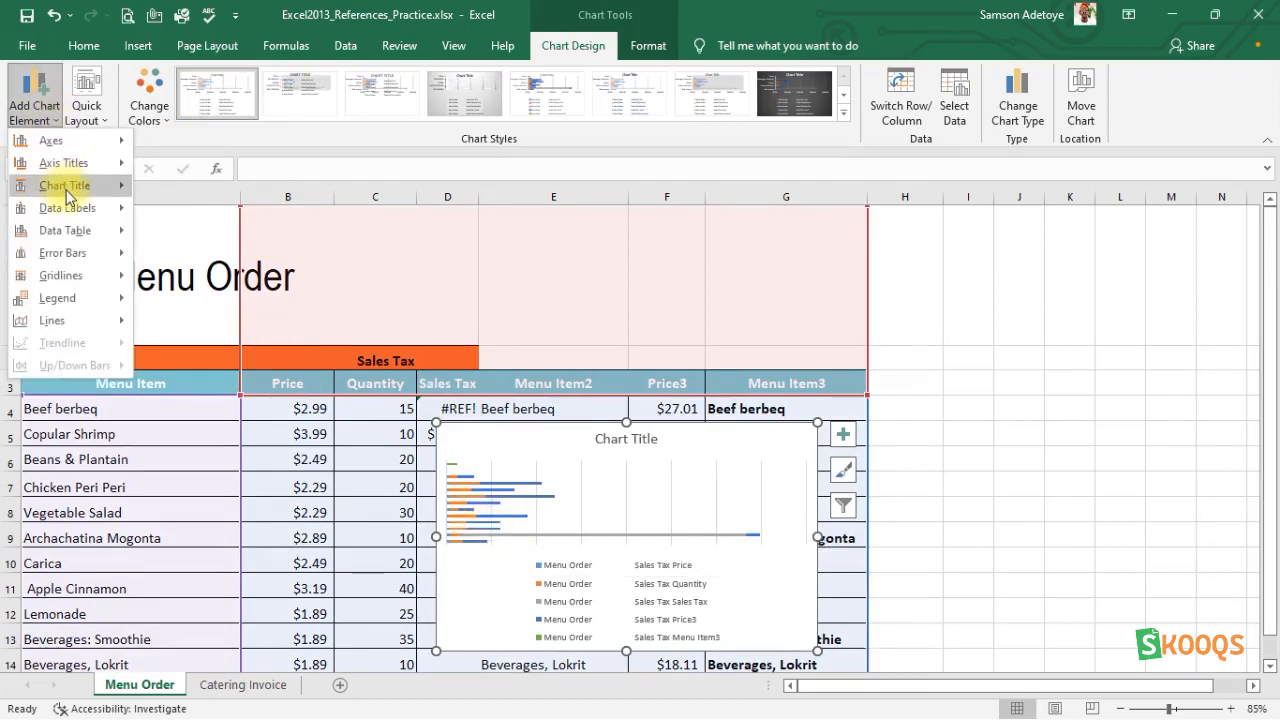
pyautogui.moveTo(72, 187)
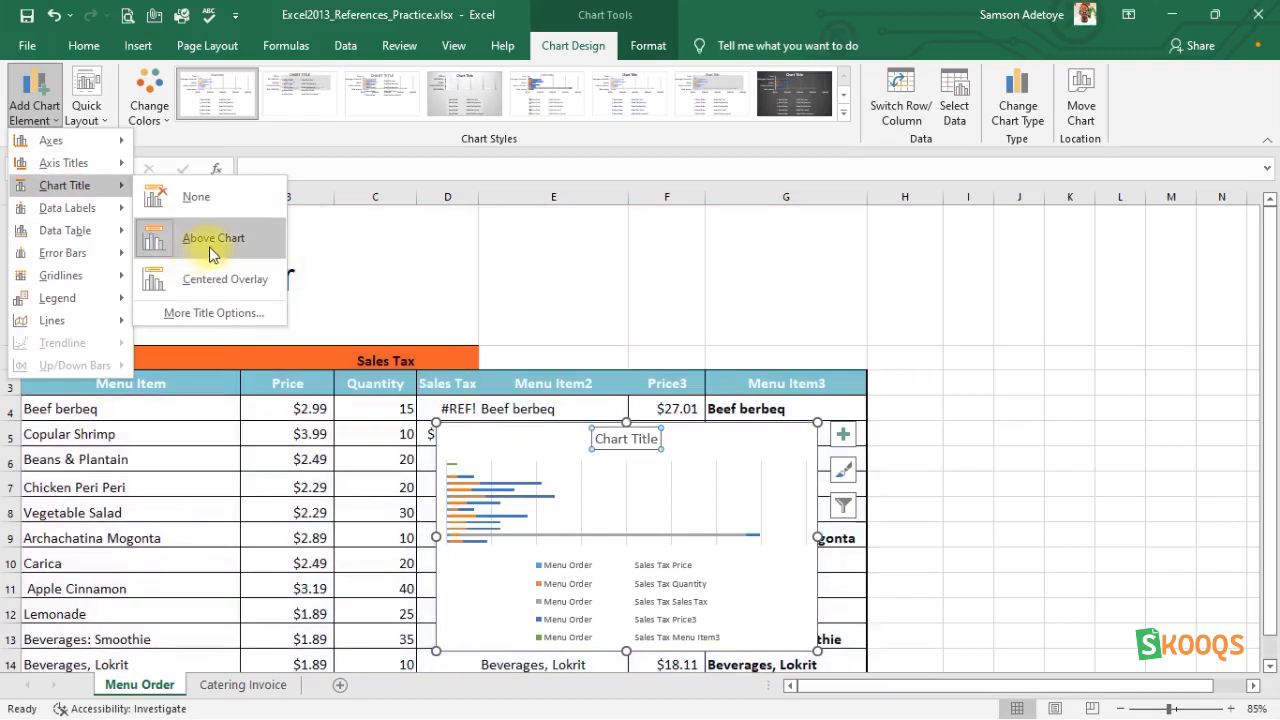
pyautogui.click(213, 242)
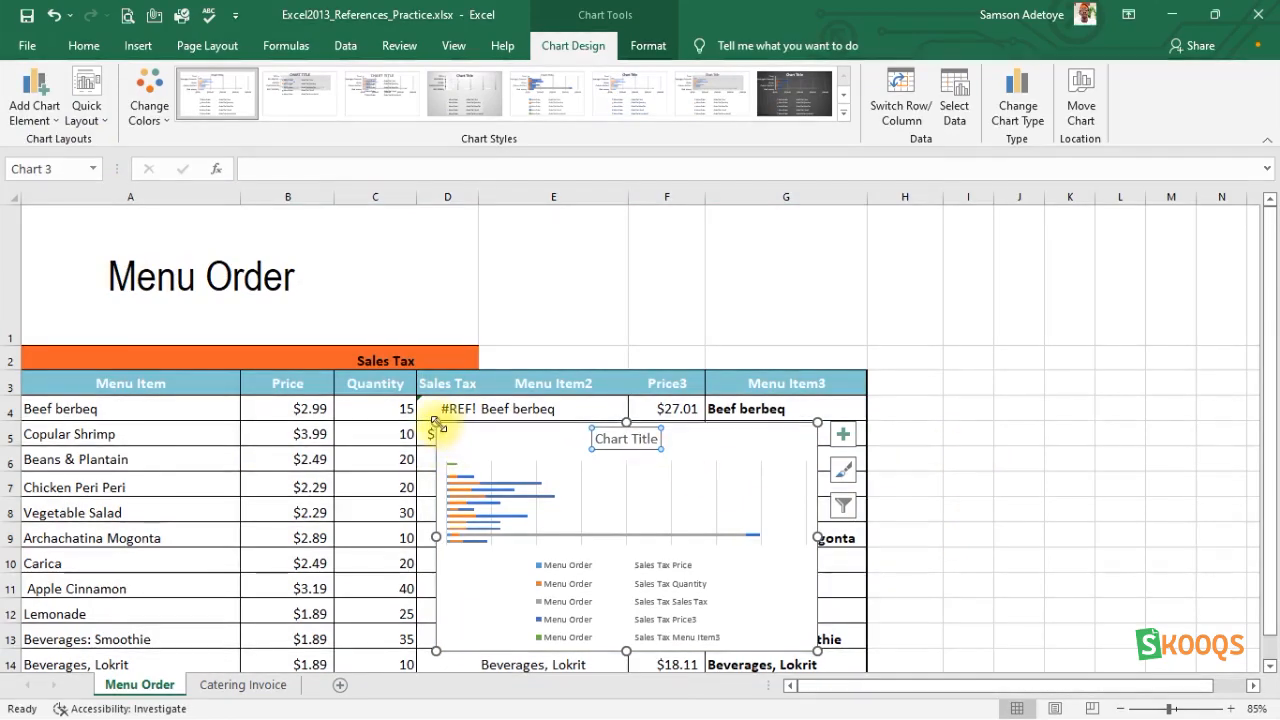
# Enlarge the stacked bar chart over the table so it spans columns A to H and rows 2 to 16.
pyautogui.moveTo(430, 428); pyautogui.dragTo(37, 350)
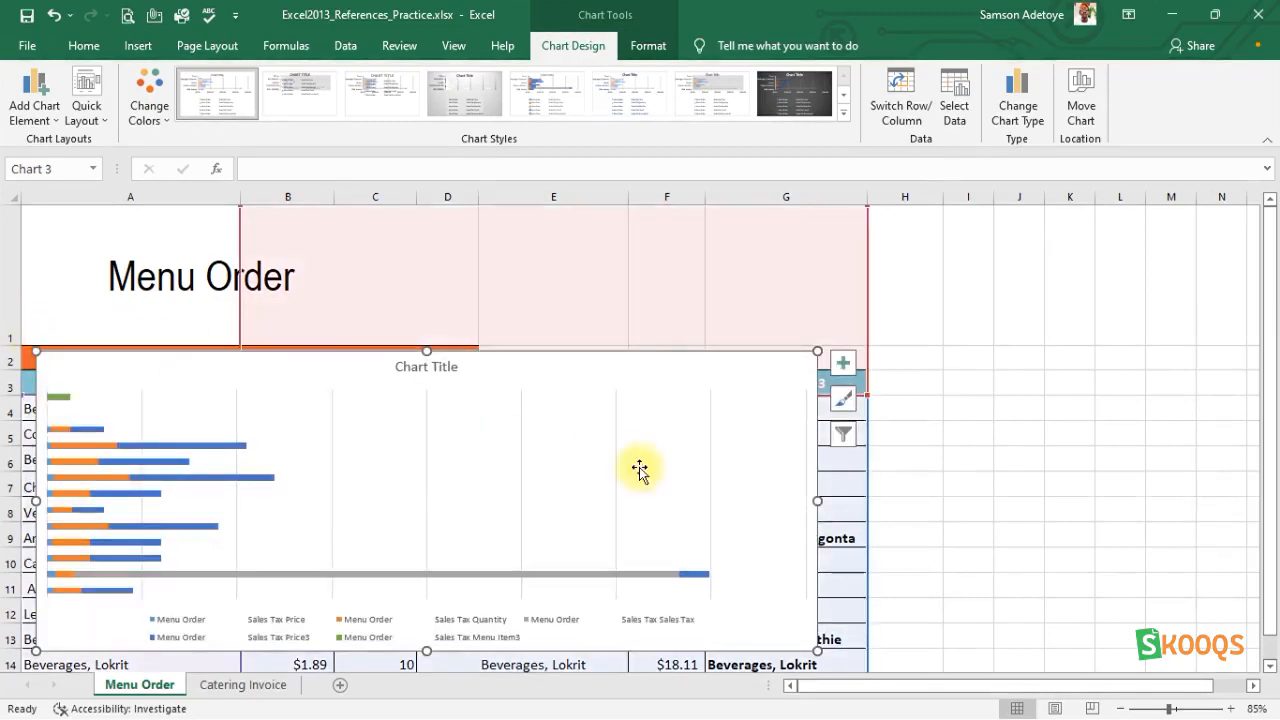
pyautogui.moveTo(817, 351); pyautogui.dragTo(900, 351)
pyautogui.click(900, 355)
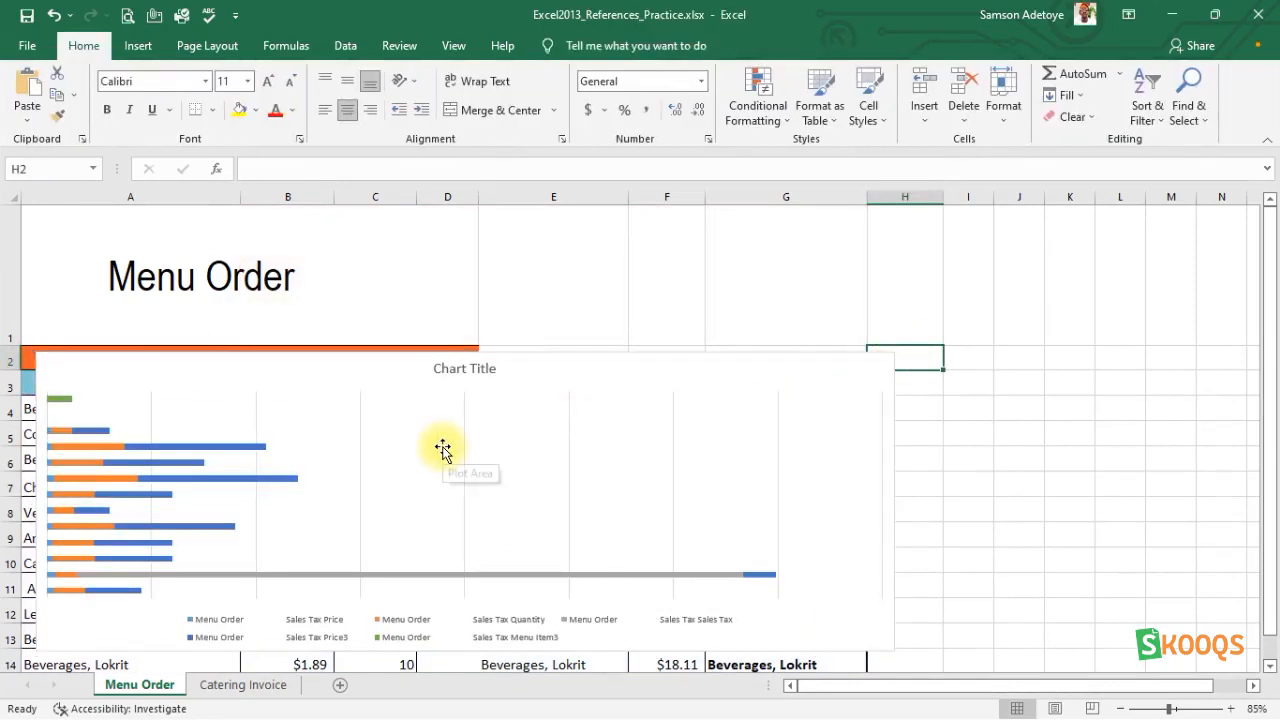
pyautogui.scroll(-1, 443, 447)
pyautogui.scroll(1, 443, 447)
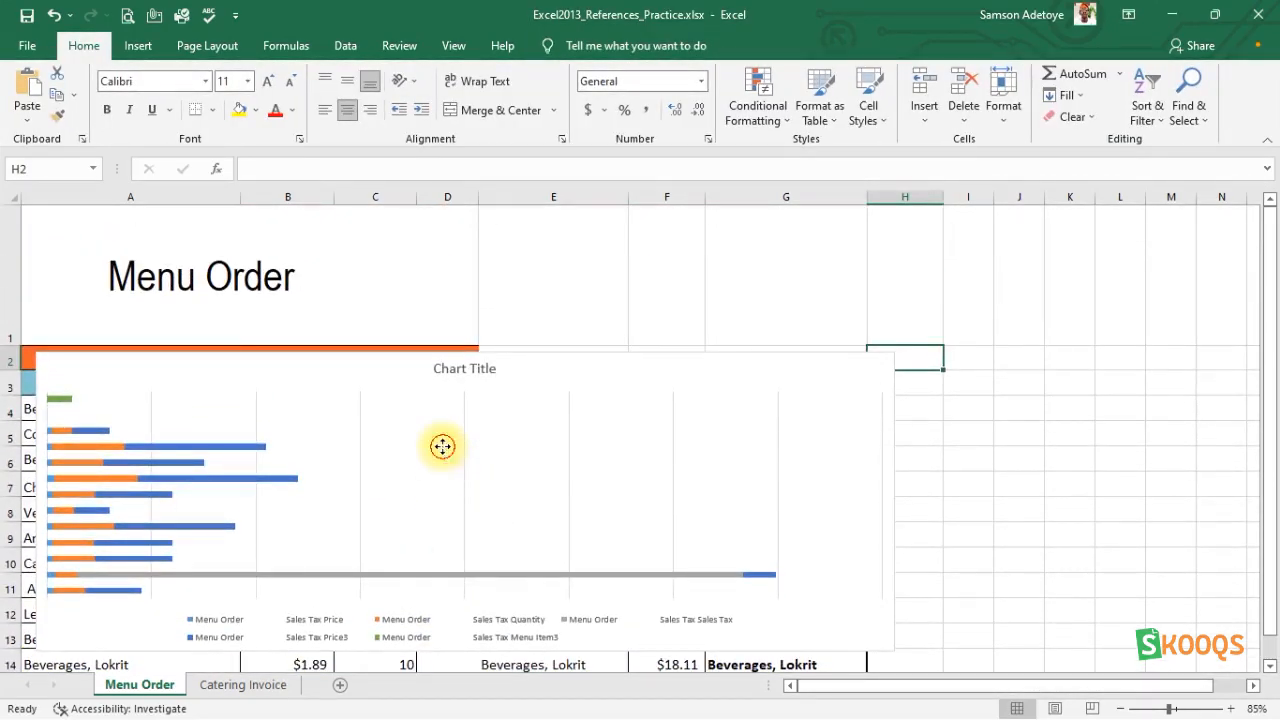
pyautogui.click(443, 447)
pyautogui.moveTo(880, 597); pyautogui.dragTo(900, 690)
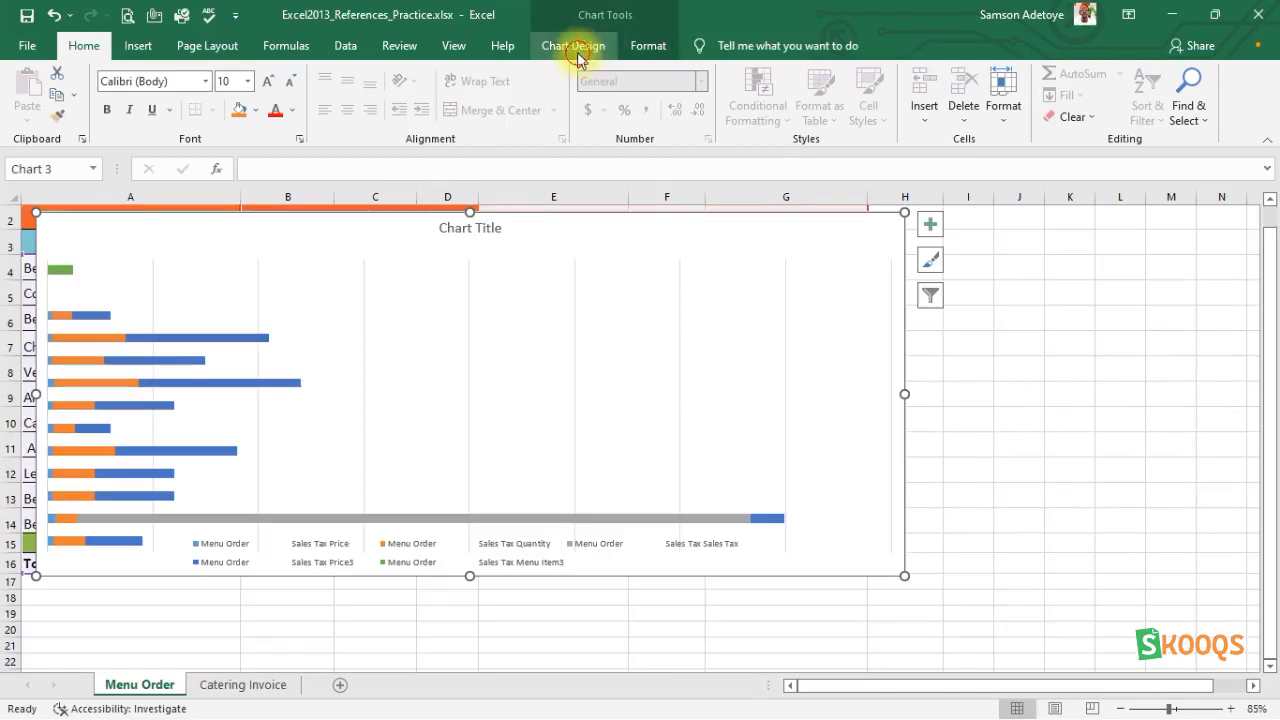
# Add centered data labels and a data table with legend keys to the stacked bar chart.
pyautogui.click(576, 47)
pyautogui.click(47, 117)
pyautogui.moveTo(68, 195)
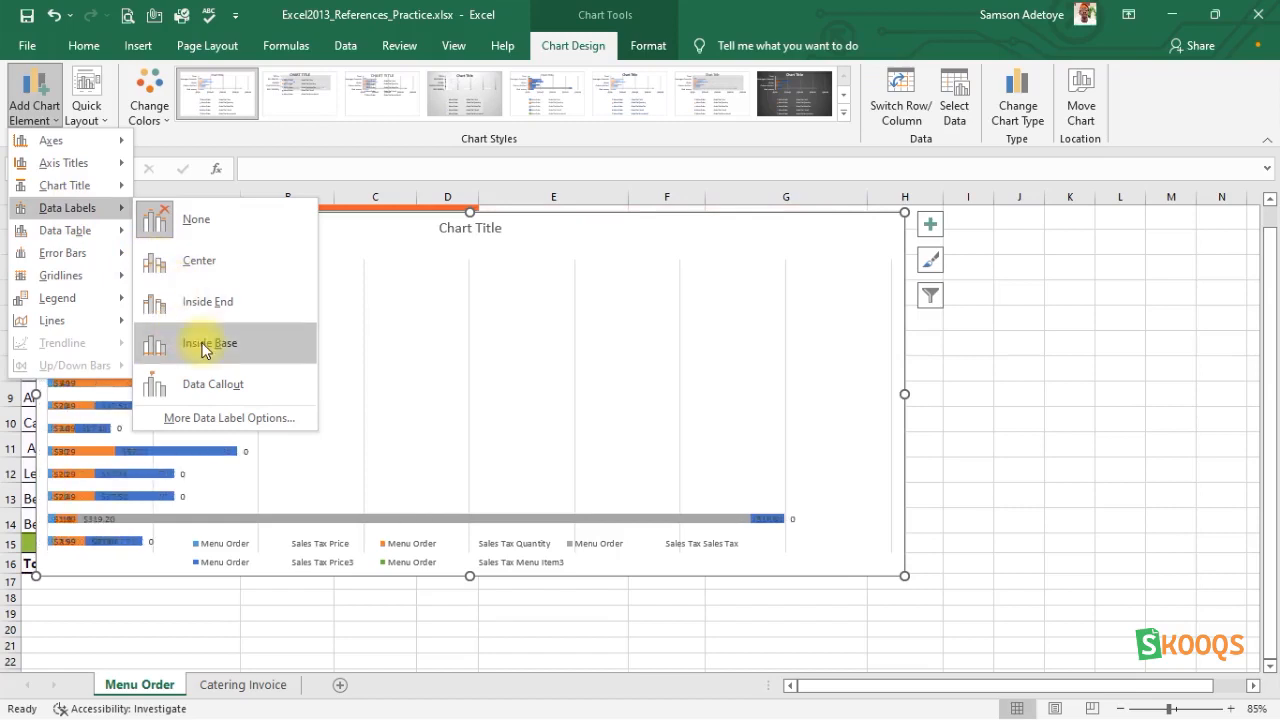
pyautogui.click(193, 266)
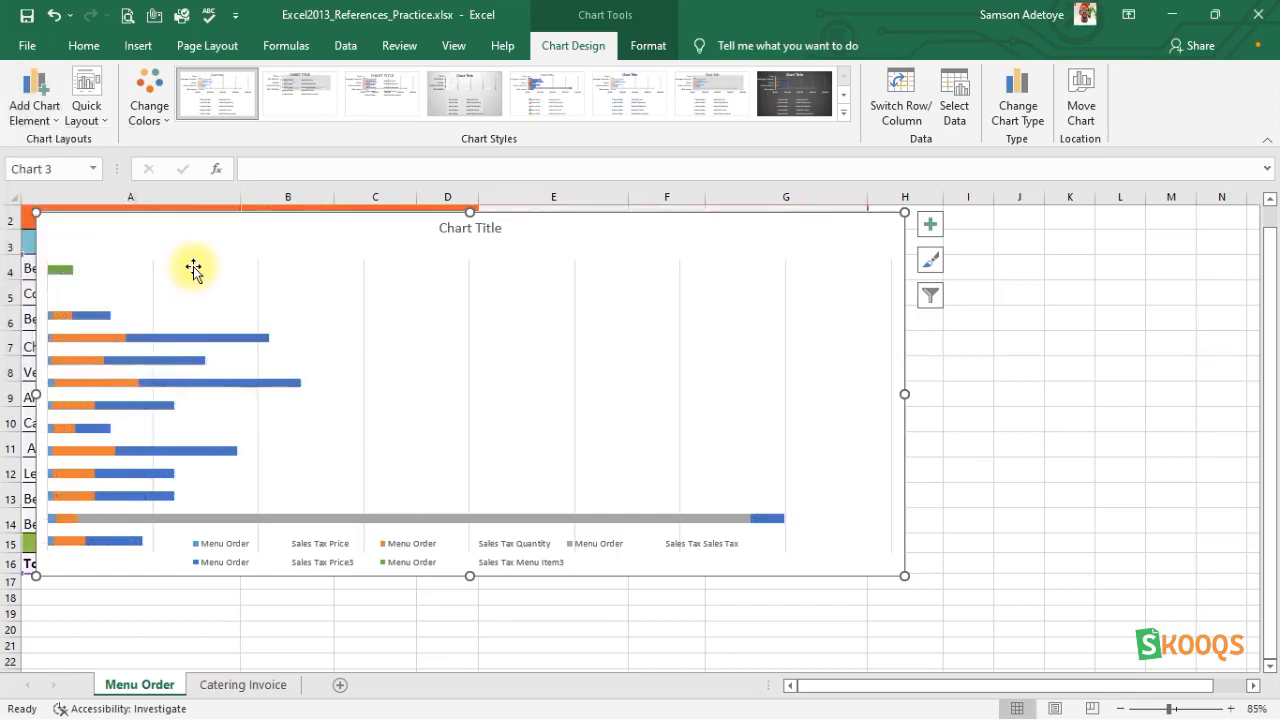
pyautogui.click(21, 120)
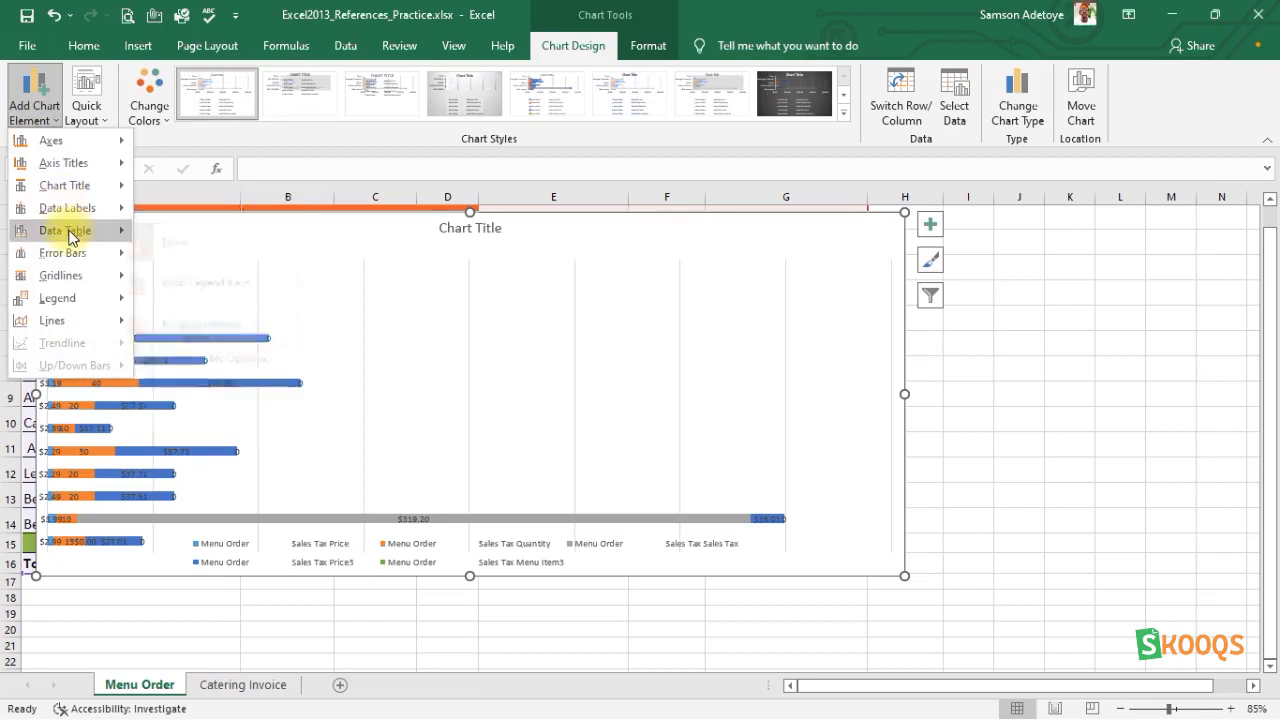
pyautogui.moveTo(70, 236)
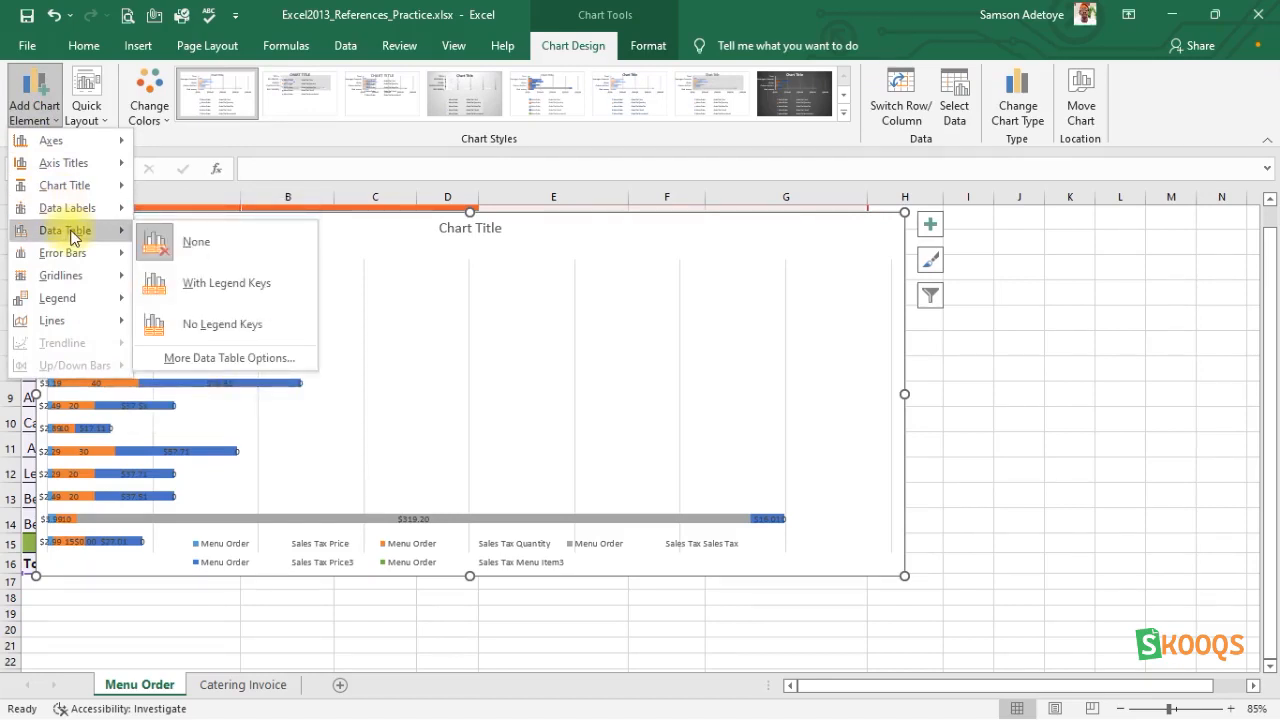
pyautogui.click(214, 285)
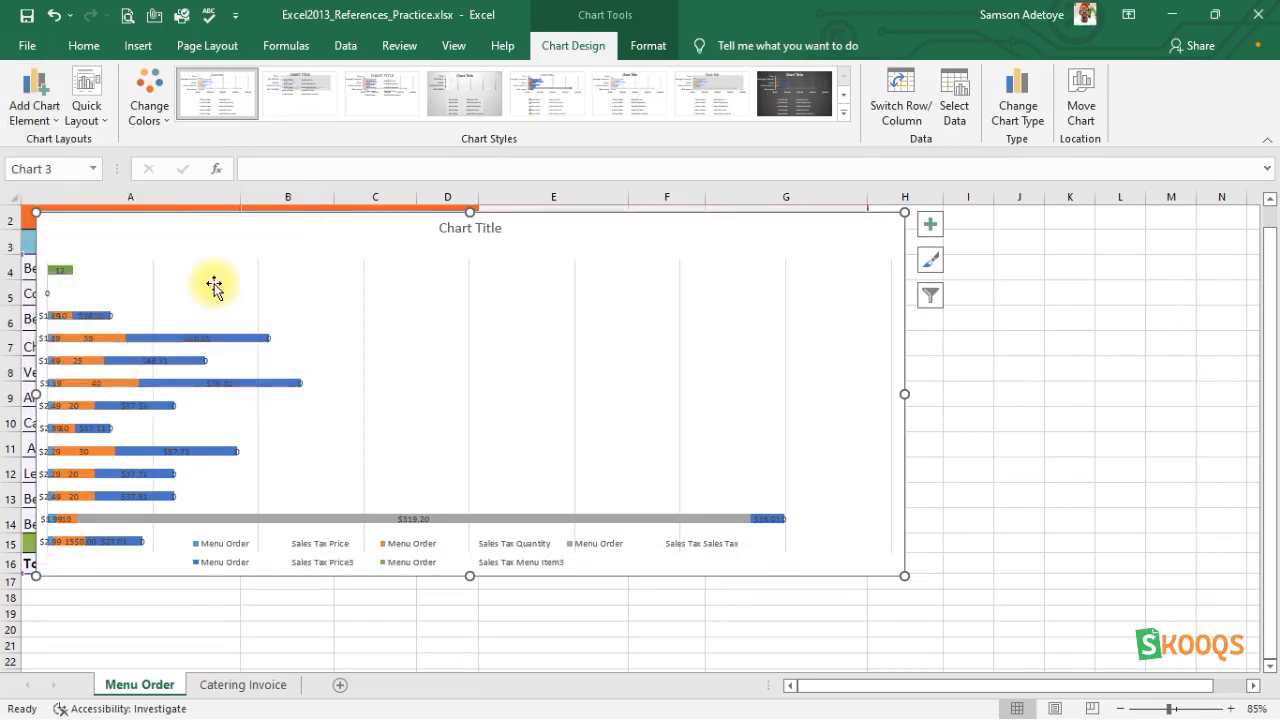
# Add primary minor horizontal gridlines and place the legend at the top of the chart.
pyautogui.click(22, 110)
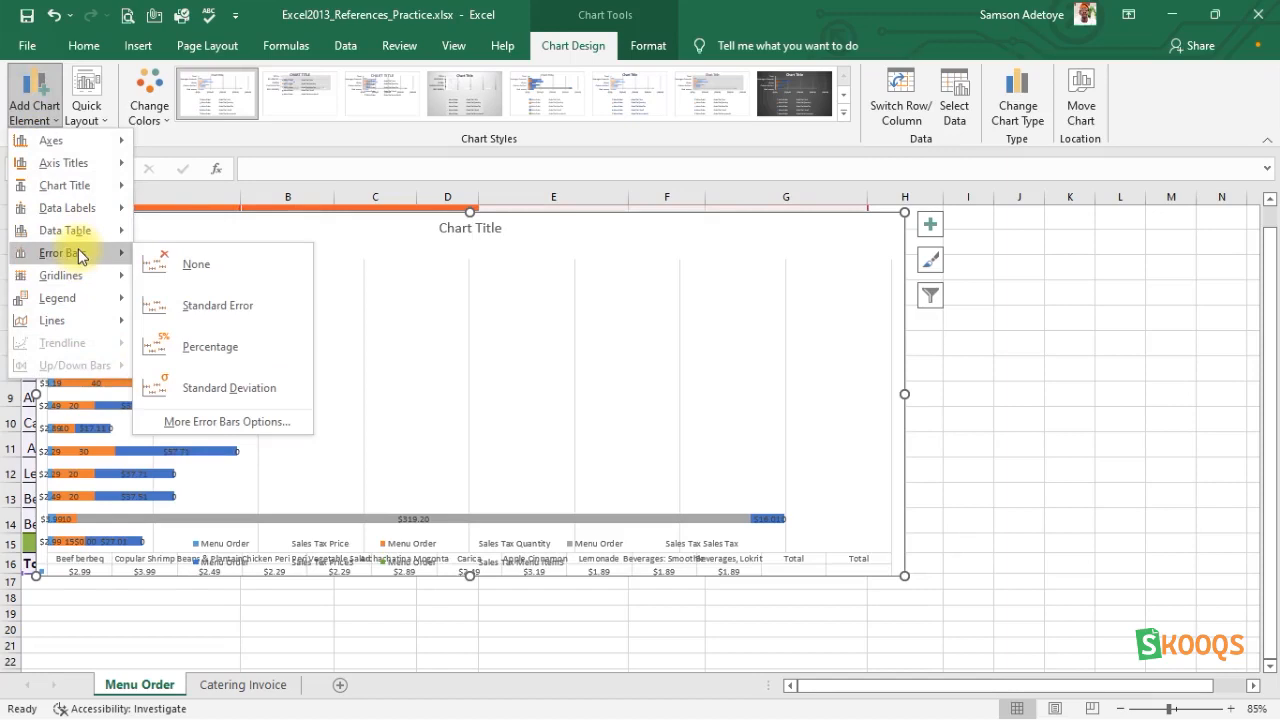
pyautogui.moveTo(80, 282)
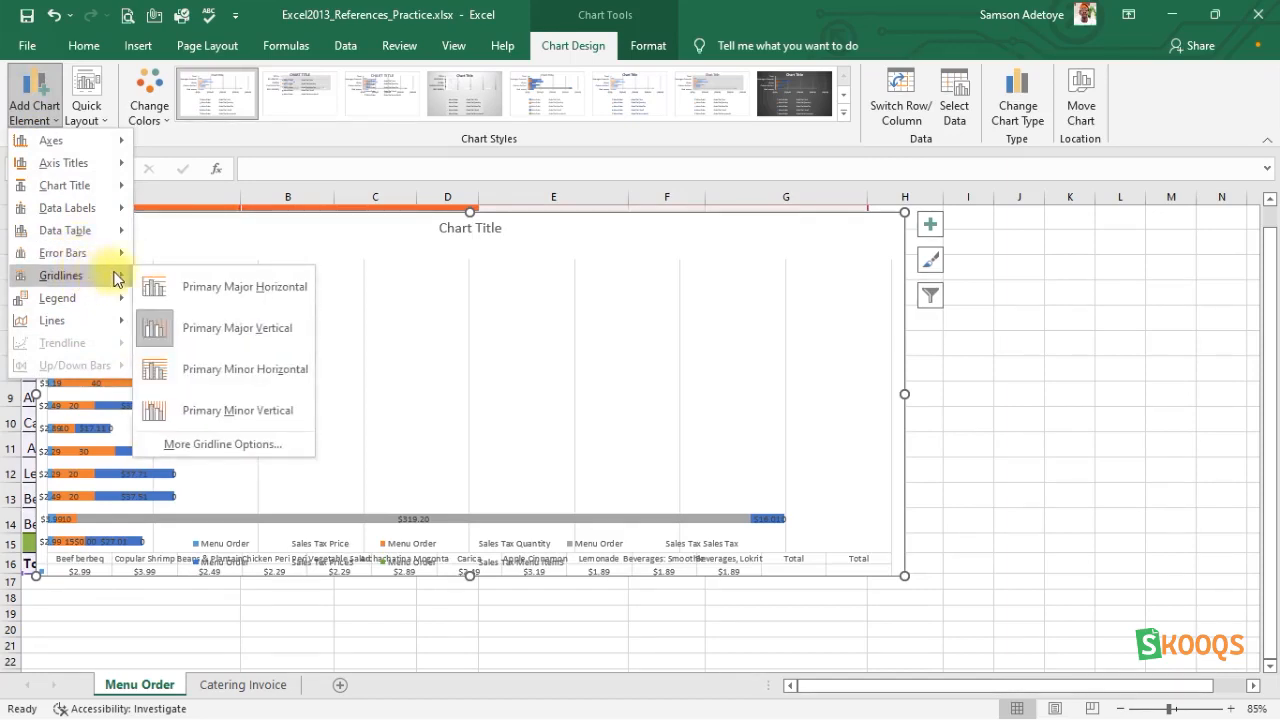
pyautogui.click(190, 371)
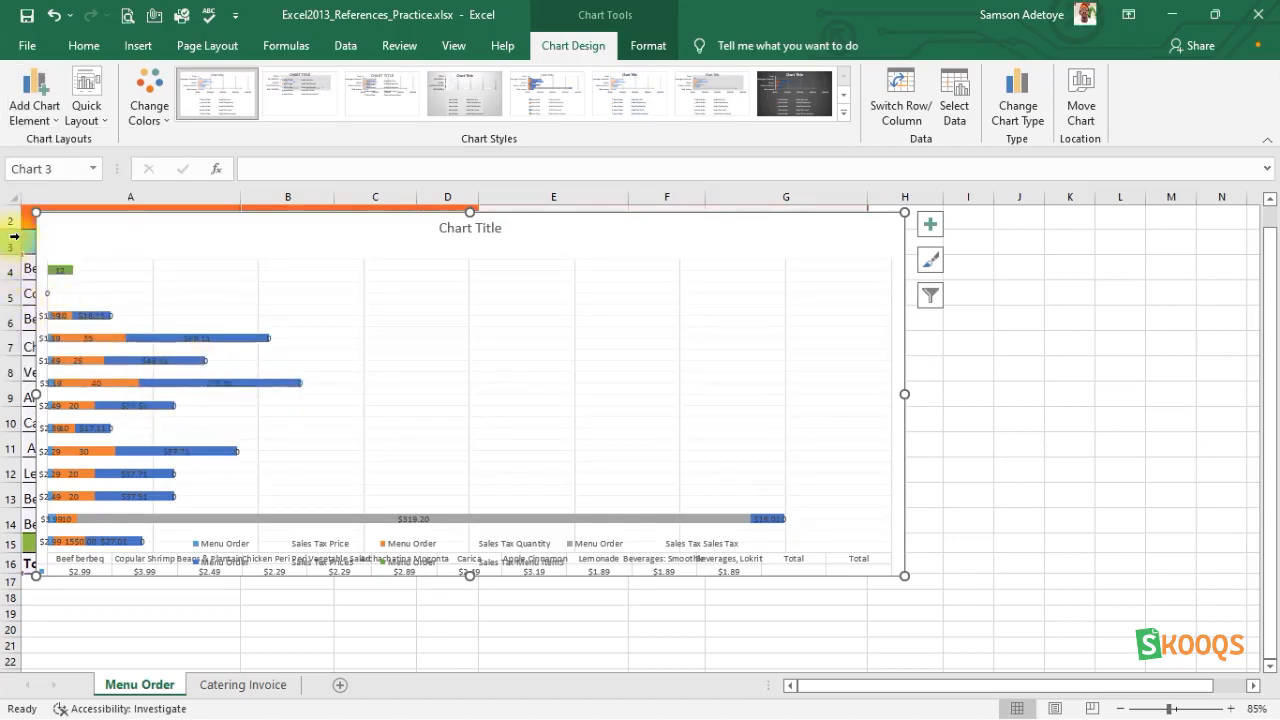
pyautogui.click(34, 95)
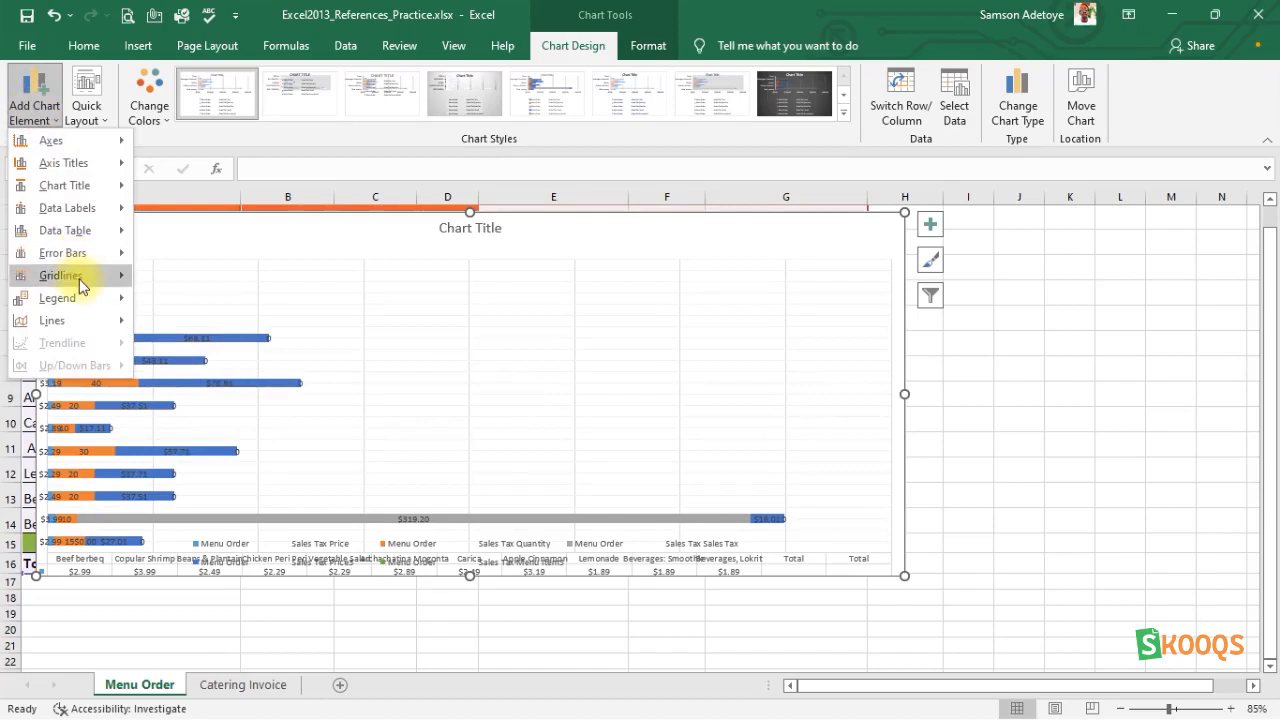
pyautogui.moveTo(88, 305)
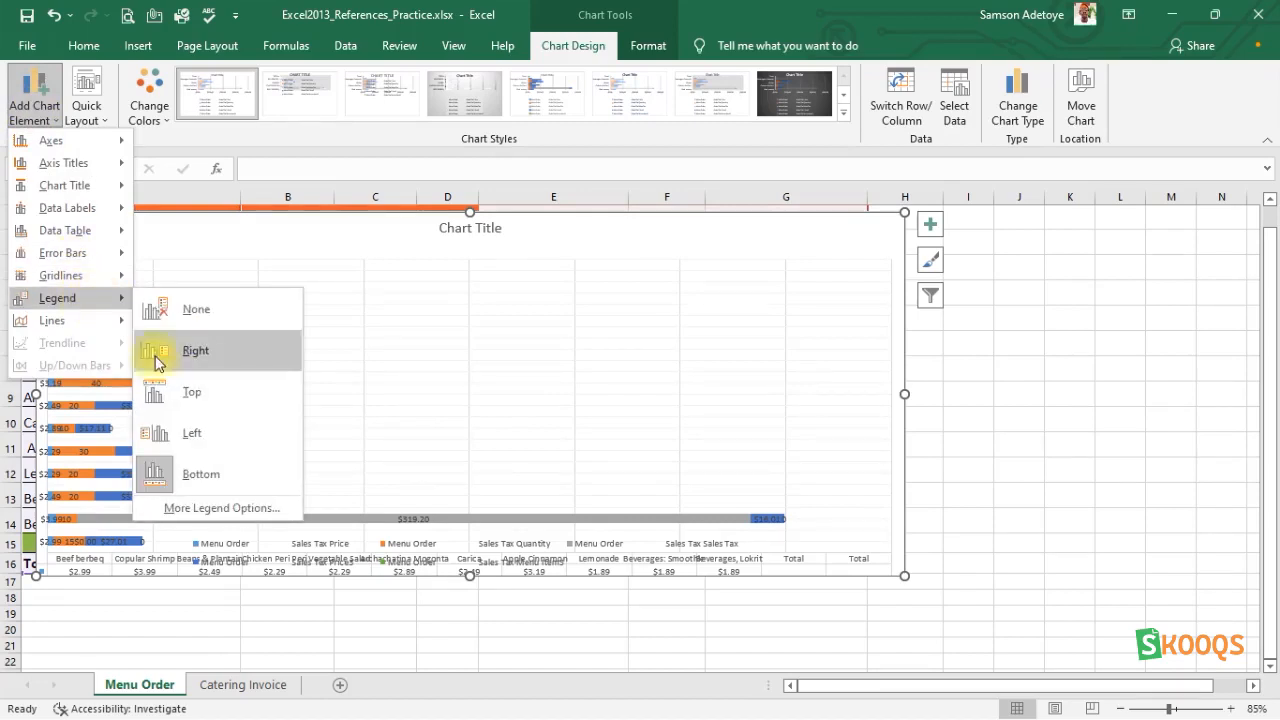
pyautogui.click(190, 392)
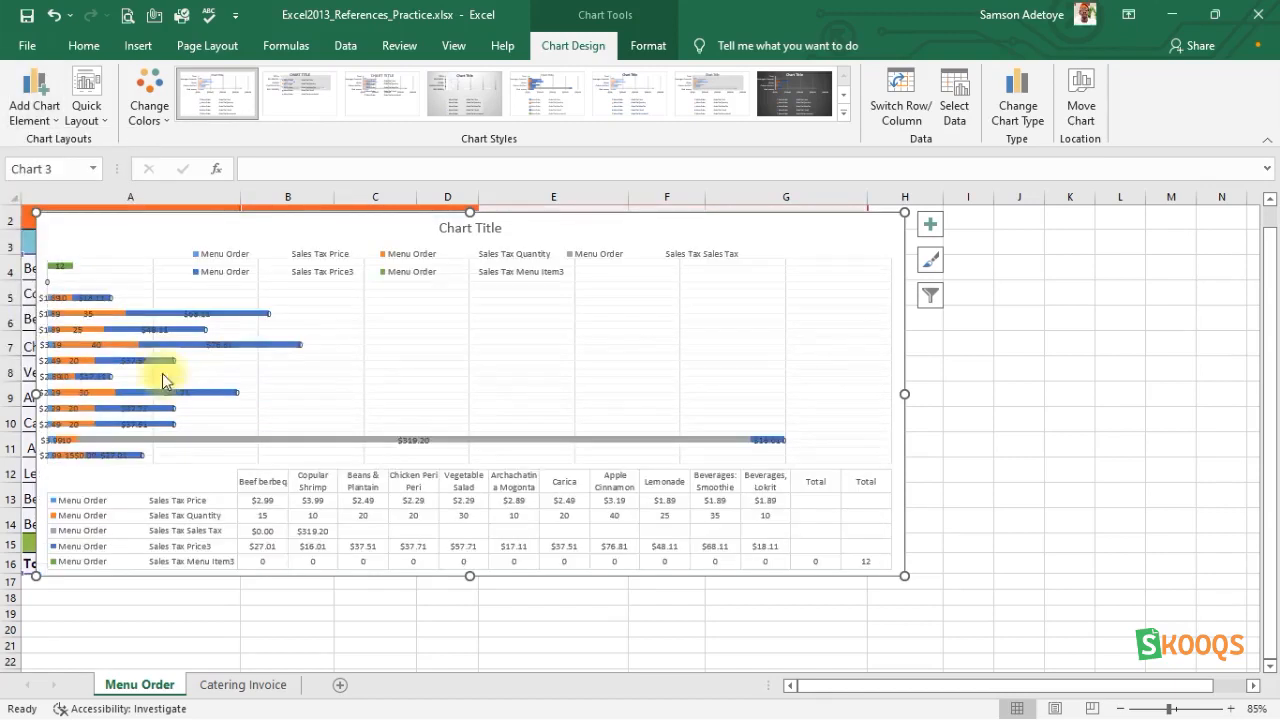
# Add series lines to the stacked bar chart and enlarge it out to column J and up into row 1.
pyautogui.click(50, 120)
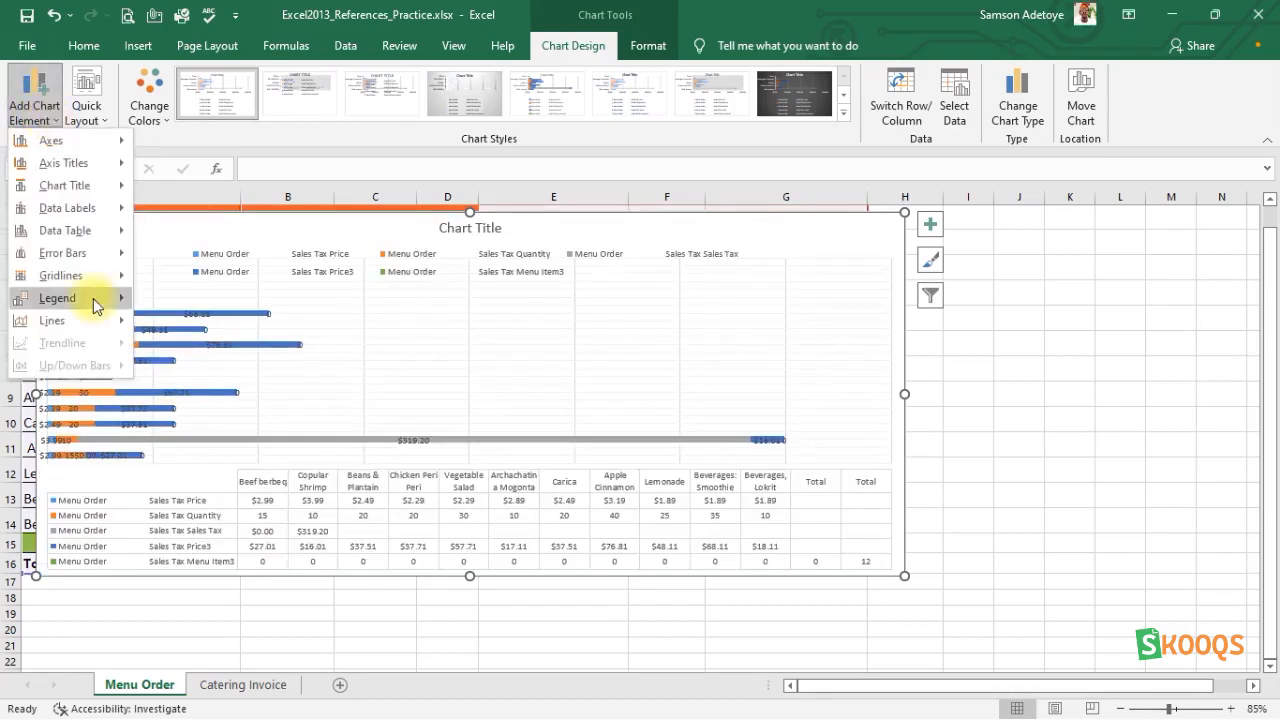
pyautogui.moveTo(98, 325)
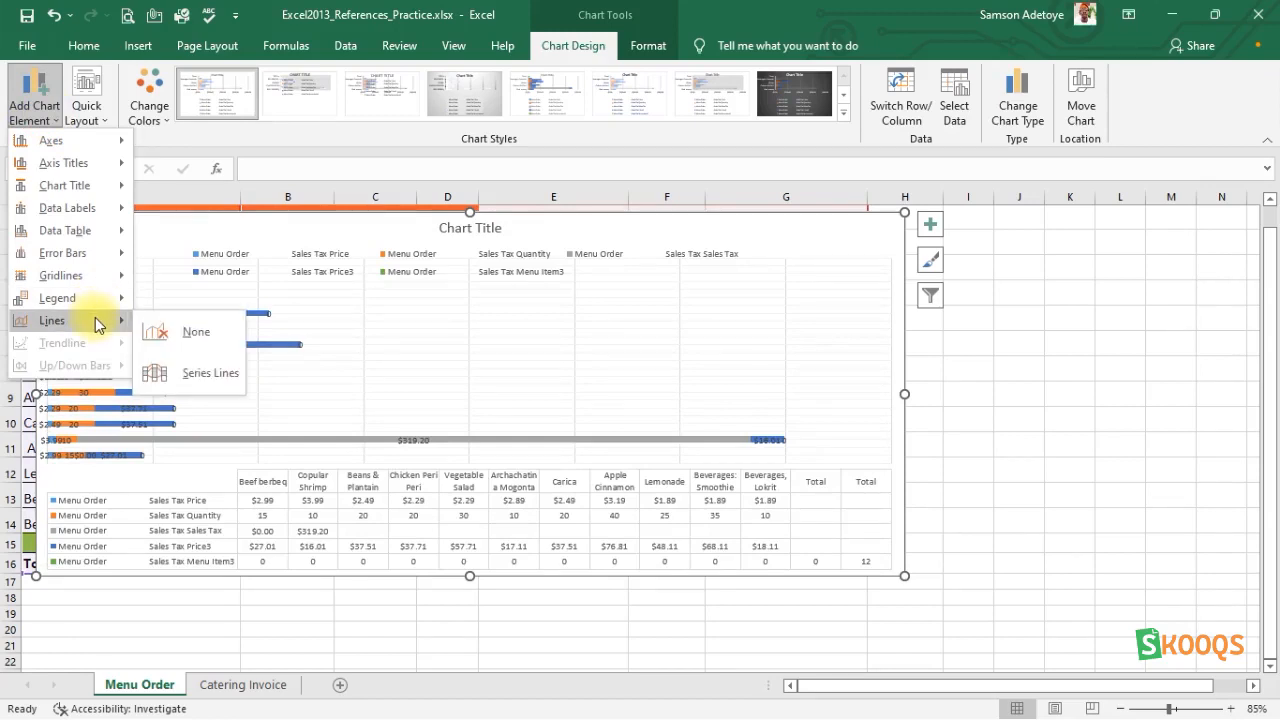
pyautogui.click(185, 368)
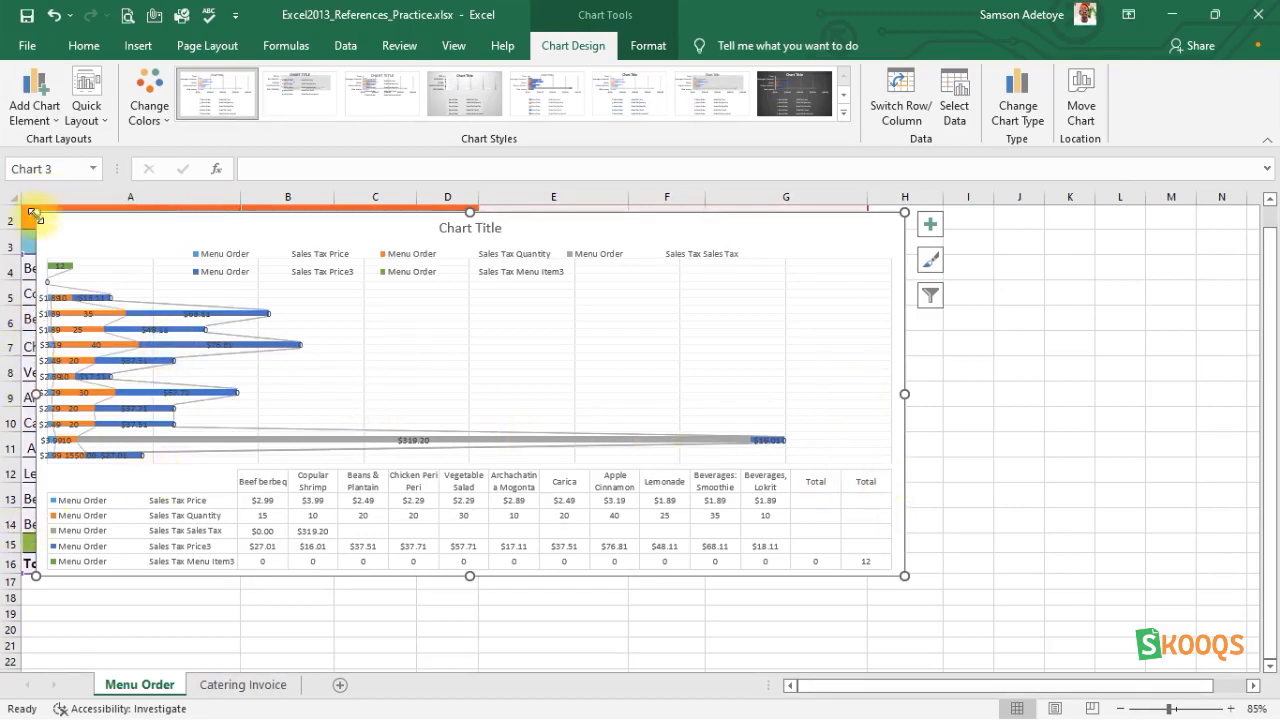
pyautogui.scroll(1, 13, 195)
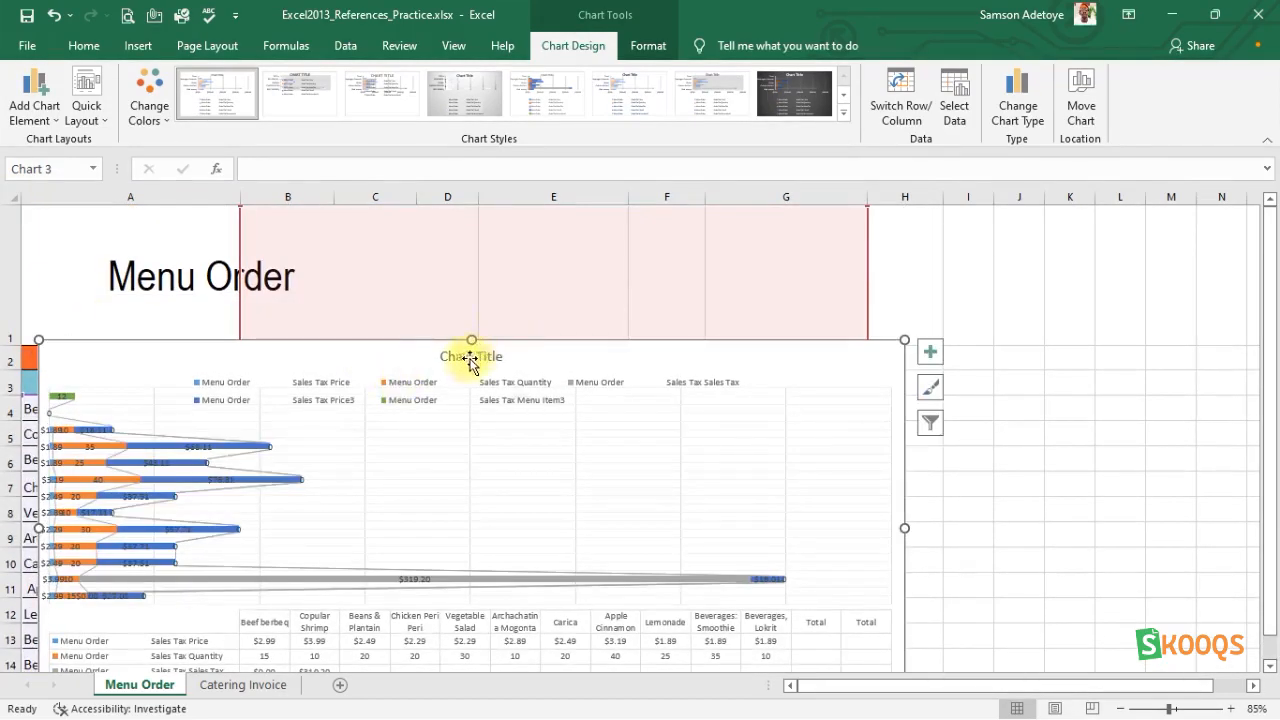
pyautogui.moveTo(904, 341); pyautogui.dragTo(1025, 294)
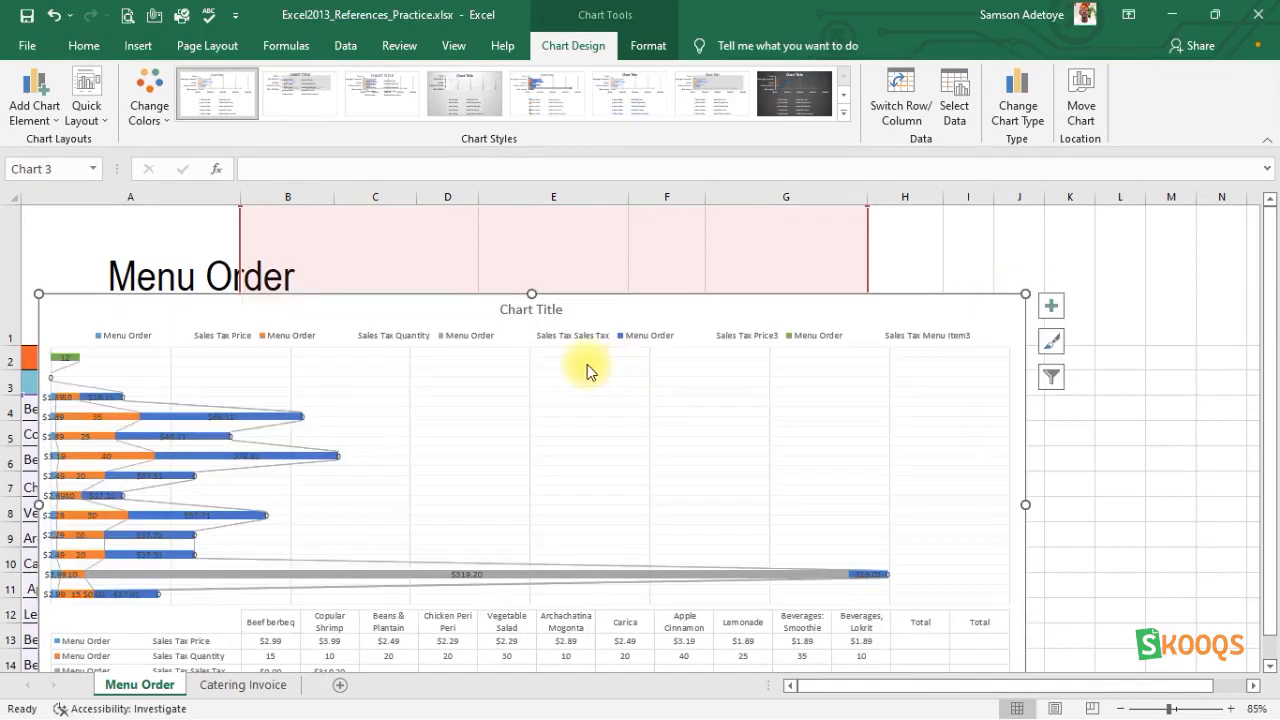
# Replace the chart's placeholder title with MENU ORDER.
pyautogui.click(521, 310)
pyautogui.click(525, 310)
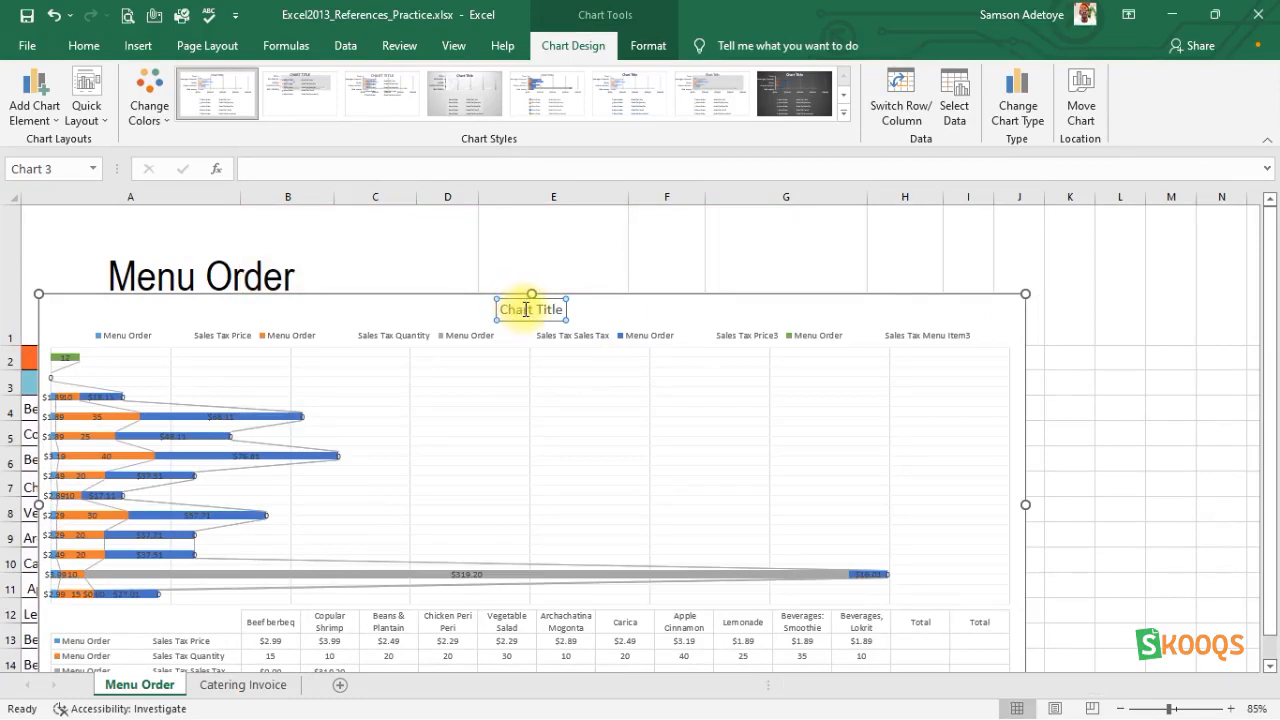
pyautogui.doubleClick(525, 310)
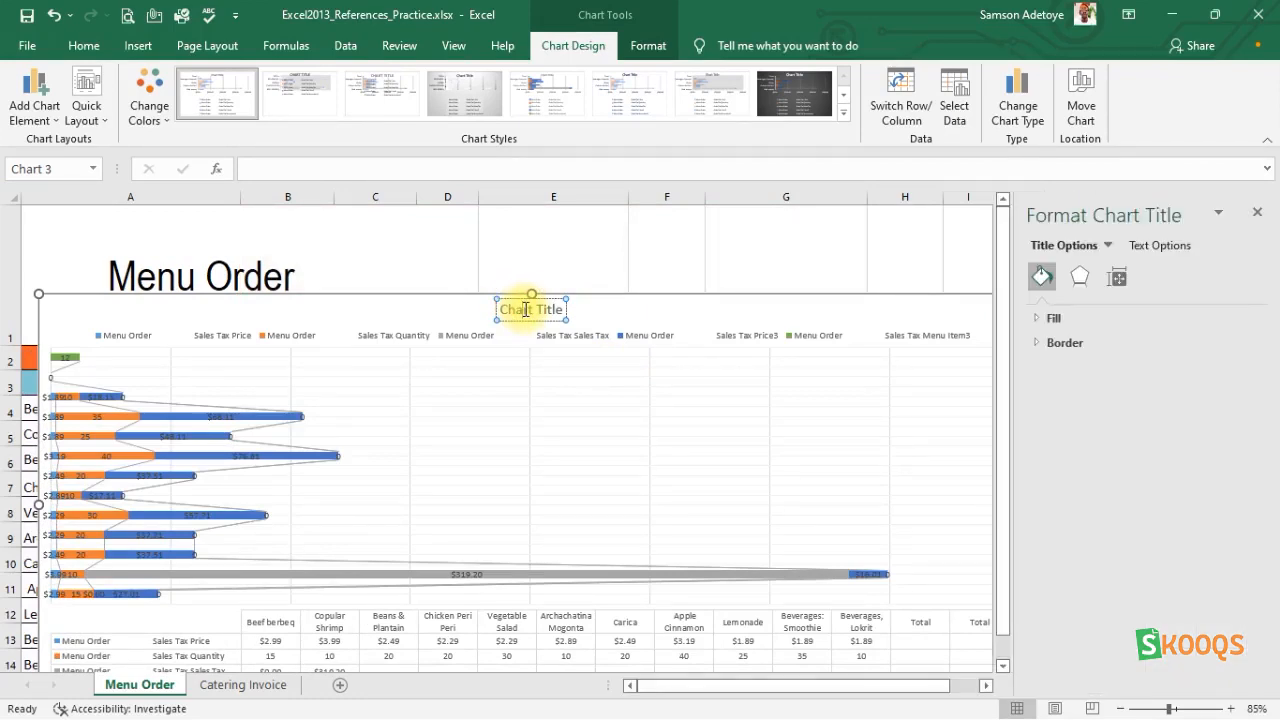
pyautogui.tripleClick(526, 312)
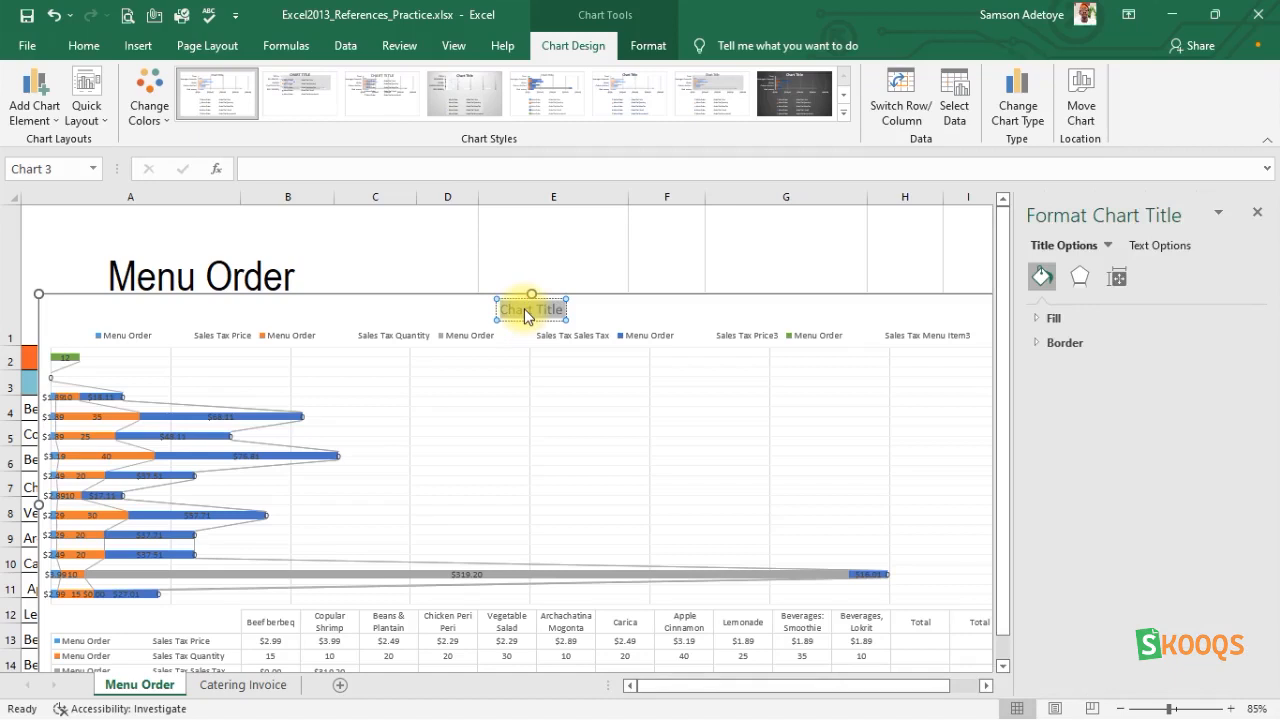
pyautogui.press('Delete')
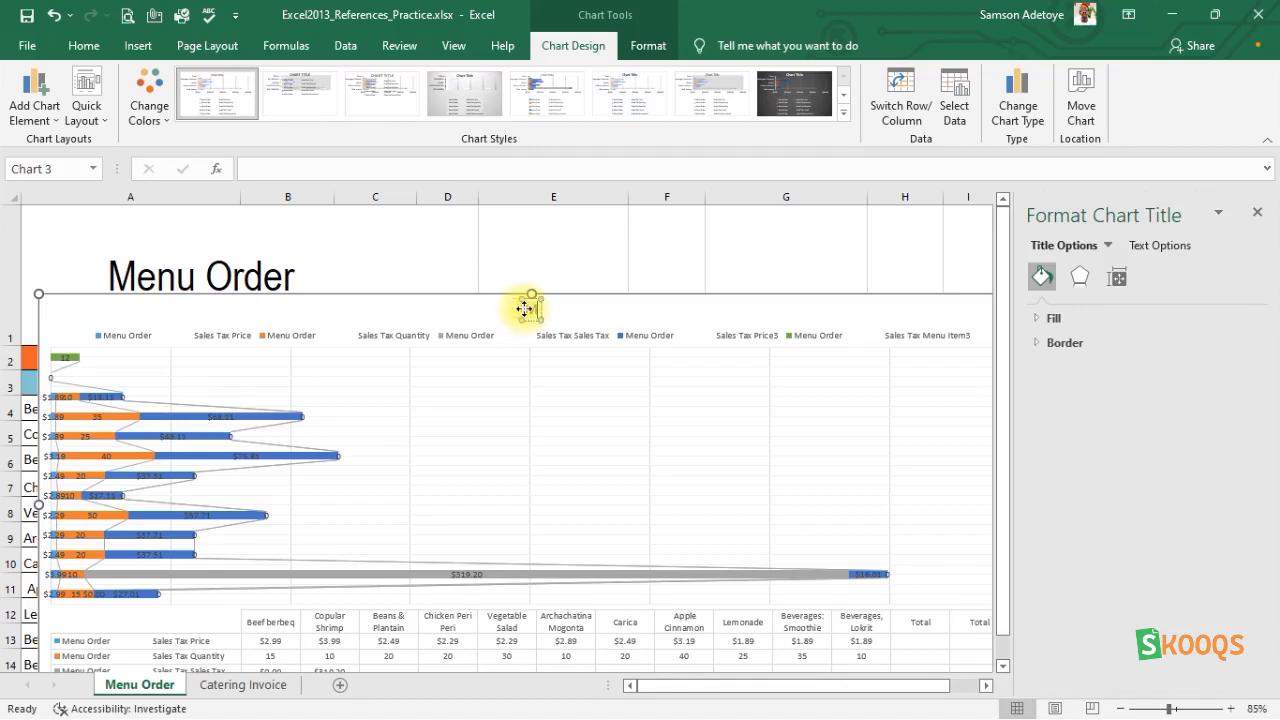
pyautogui.write('MENU O')
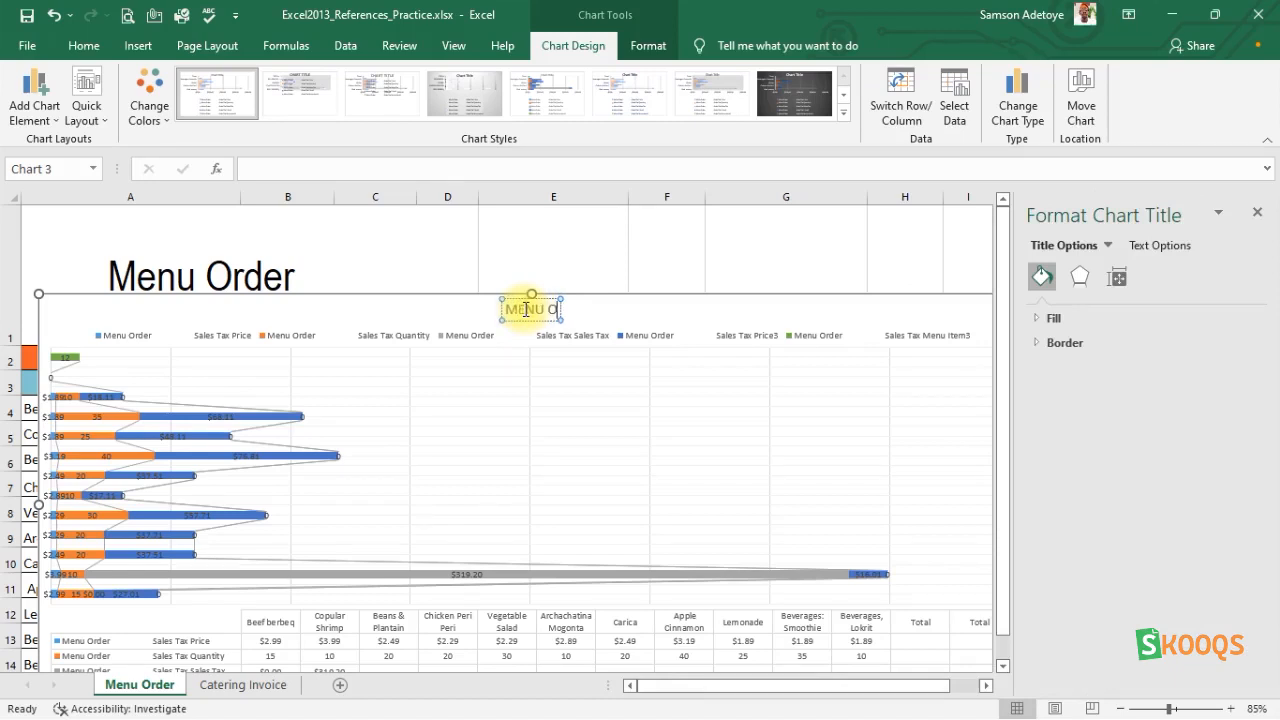
pyautogui.write('RDER')
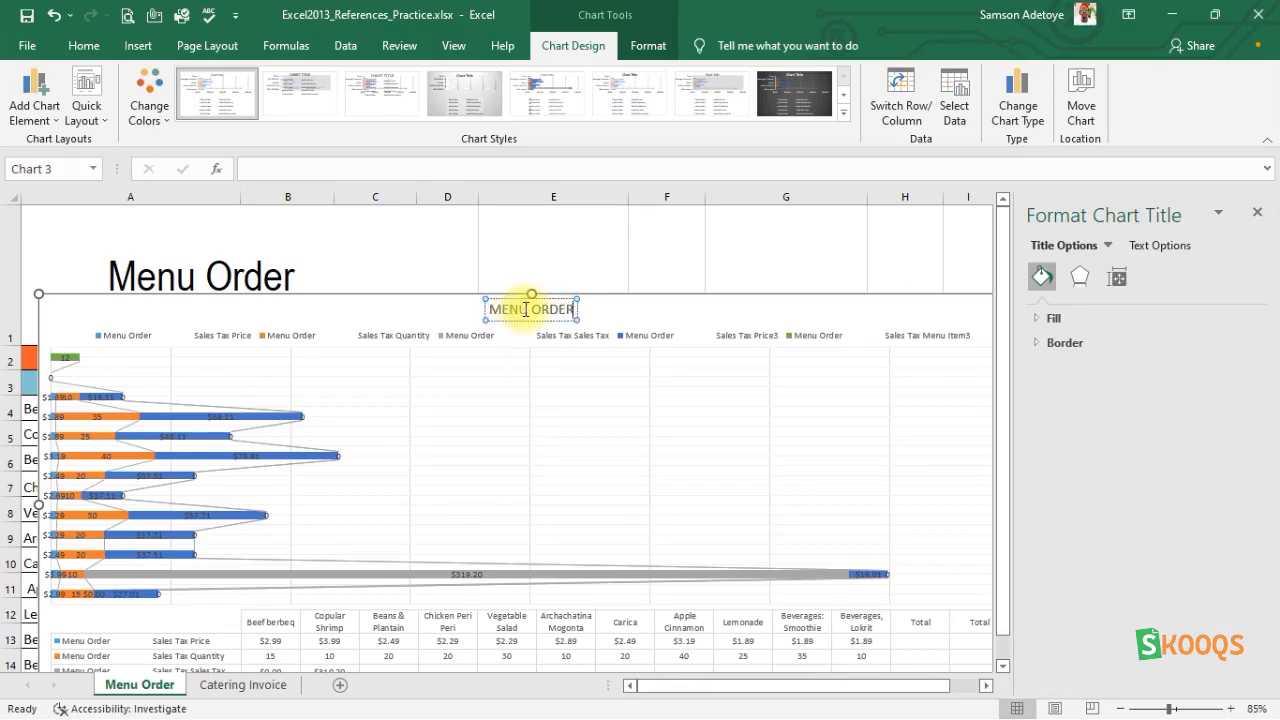
pyautogui.click(586, 517)
pyautogui.scroll(-3, 586, 517)
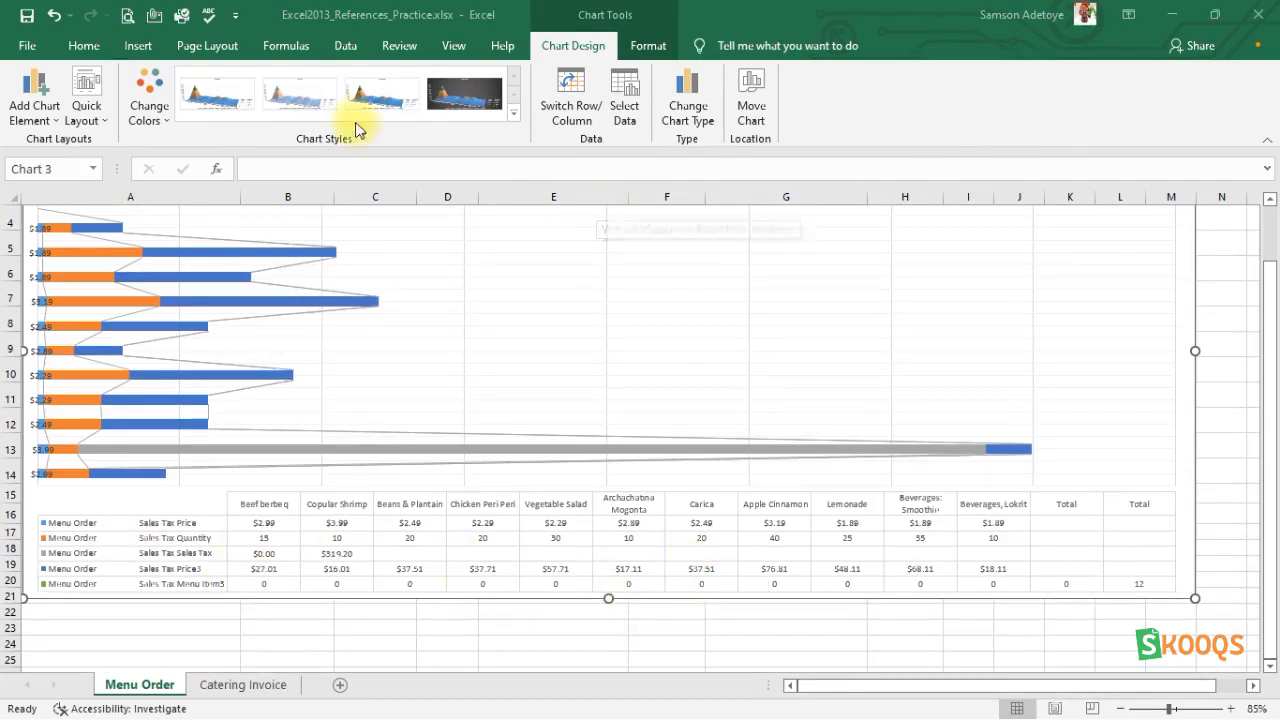
# Change the MENU ORDER chart from a stacked bar to a 3-D Surface chart.
pyautogui.click(690, 108)
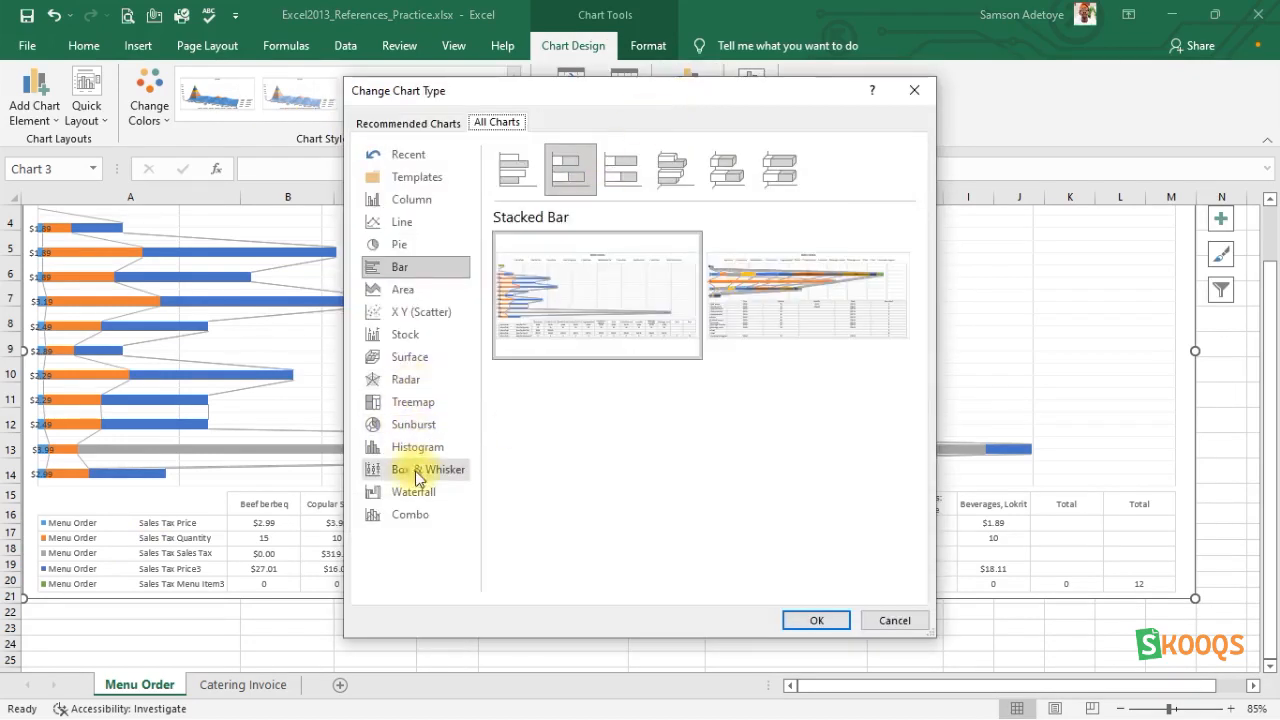
pyautogui.click(417, 362)
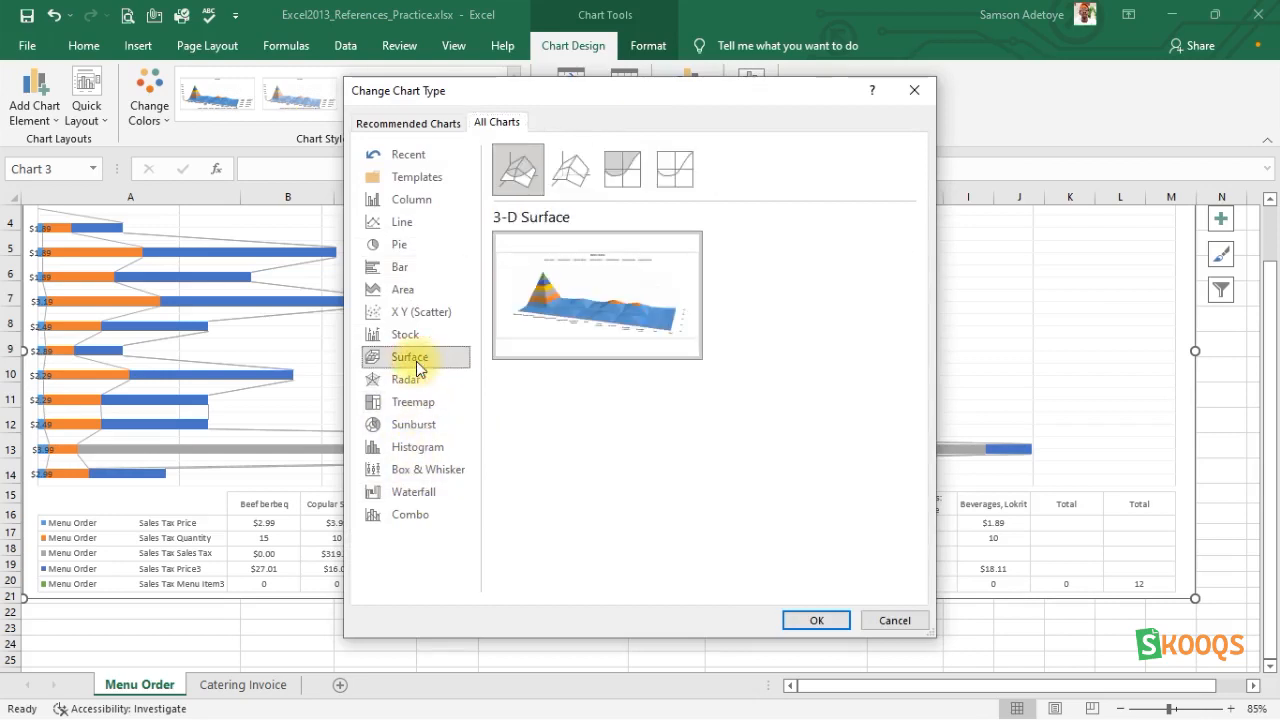
pyautogui.click(802, 620)
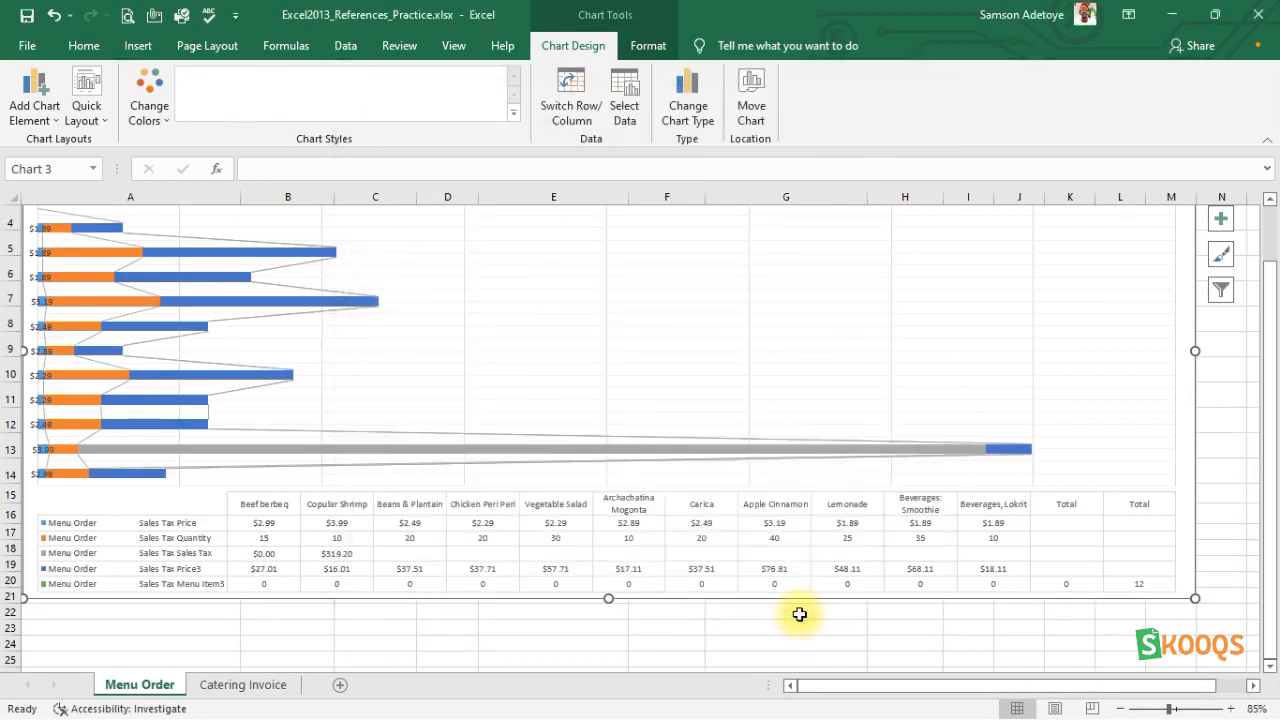
pyautogui.scroll(1, 547, 488)
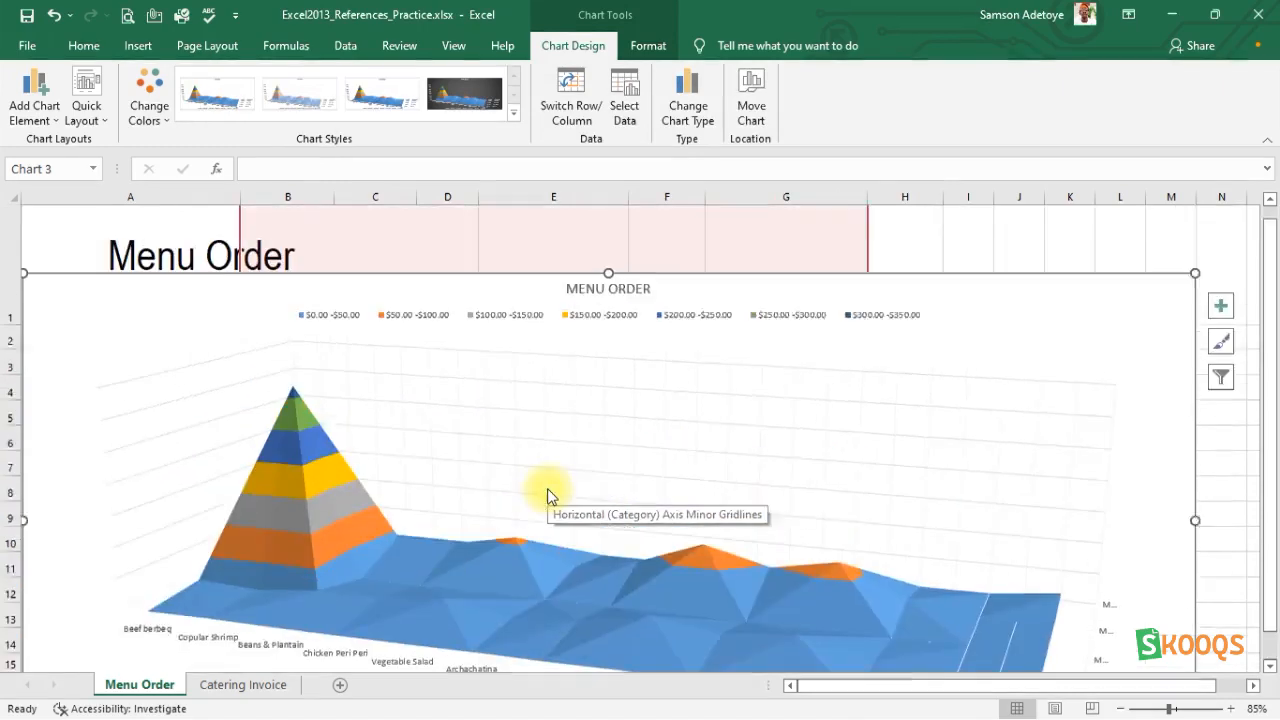
pyautogui.scroll(-2, 547, 488)
pyautogui.scroll(1, 547, 492)
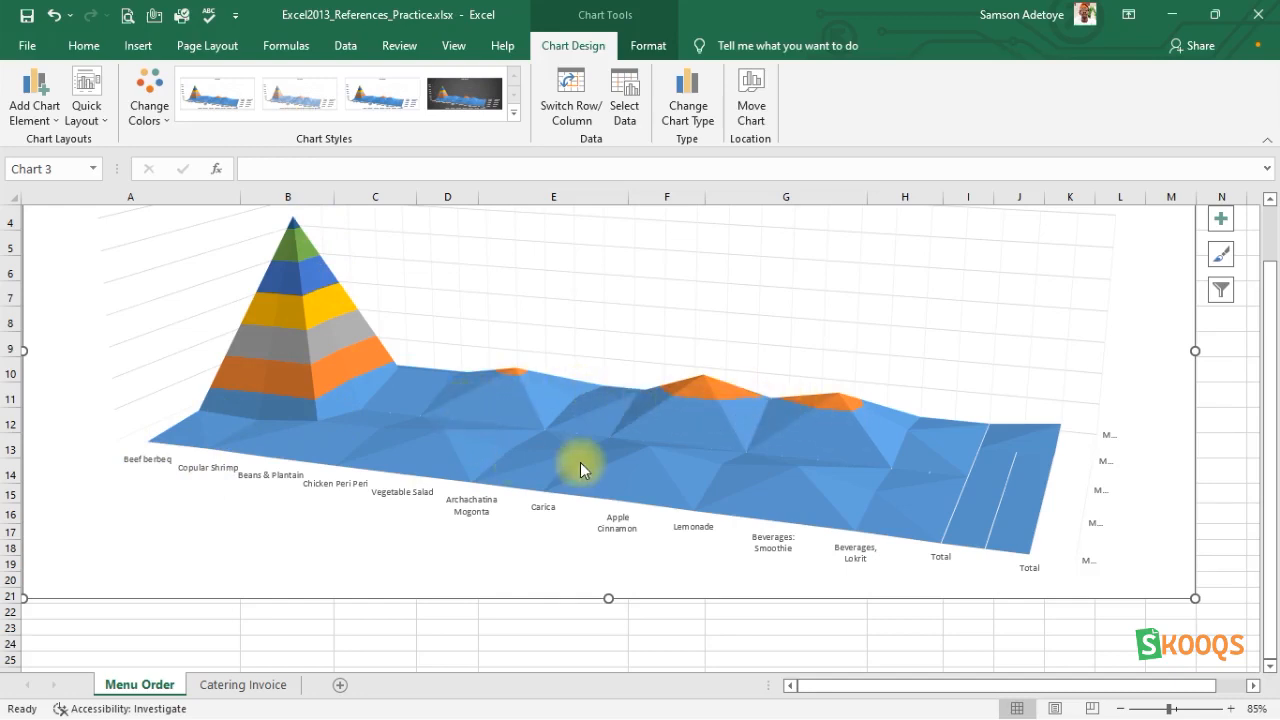
# Apply the dark Style 4 chart style to the 3-D surface chart.
pyautogui.click(502, 282)
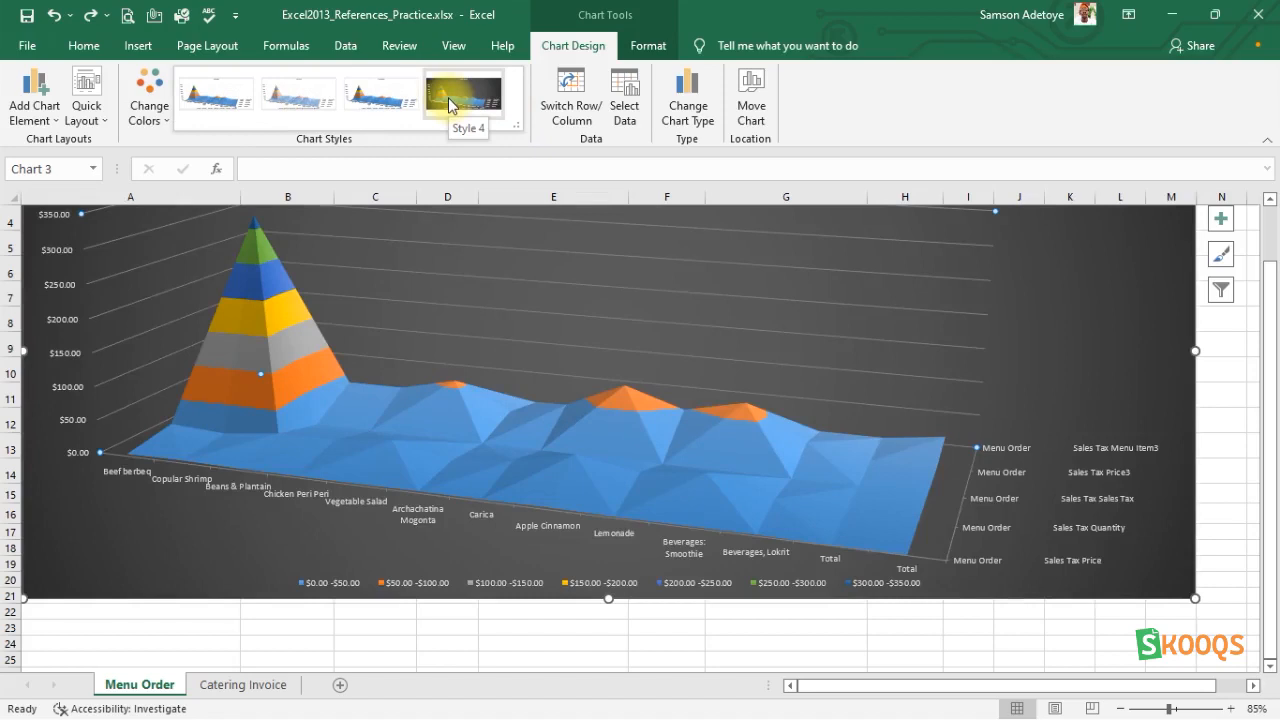
pyautogui.click(448, 97)
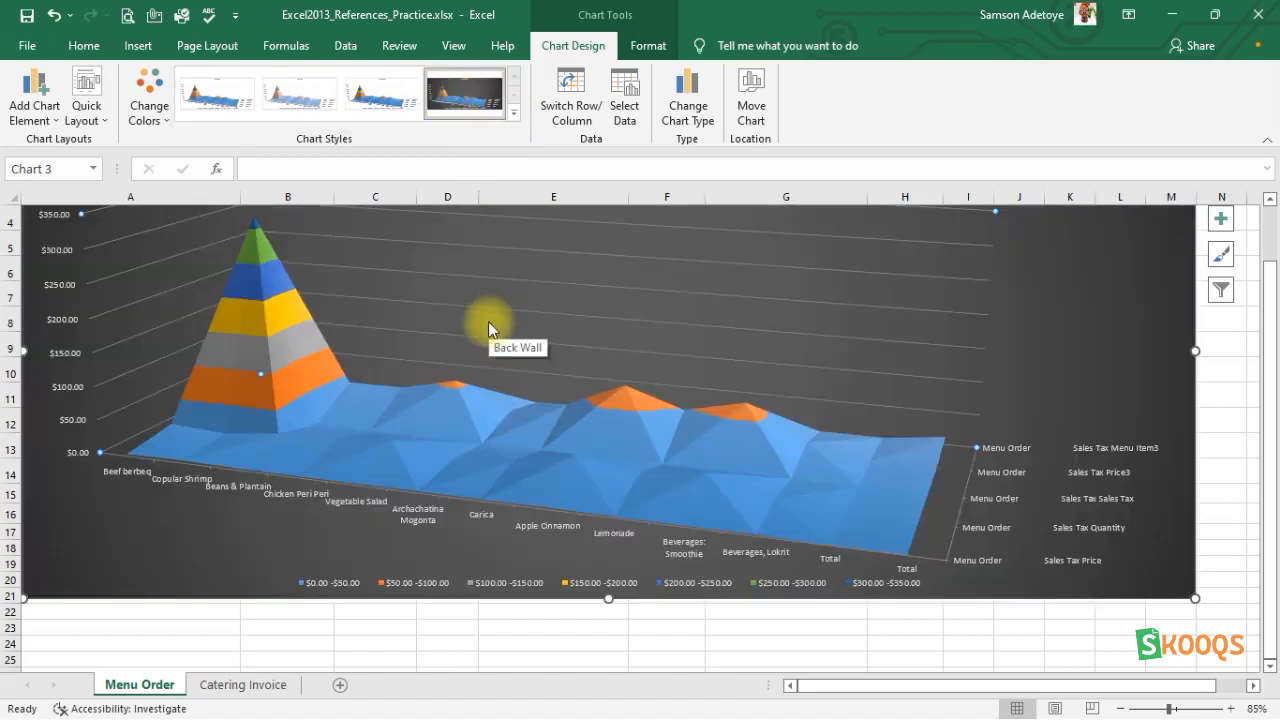
pyautogui.scroll(1, 488, 321)
pyautogui.scroll(-2, 488, 321)
pyautogui.scroll(2, 488, 321)
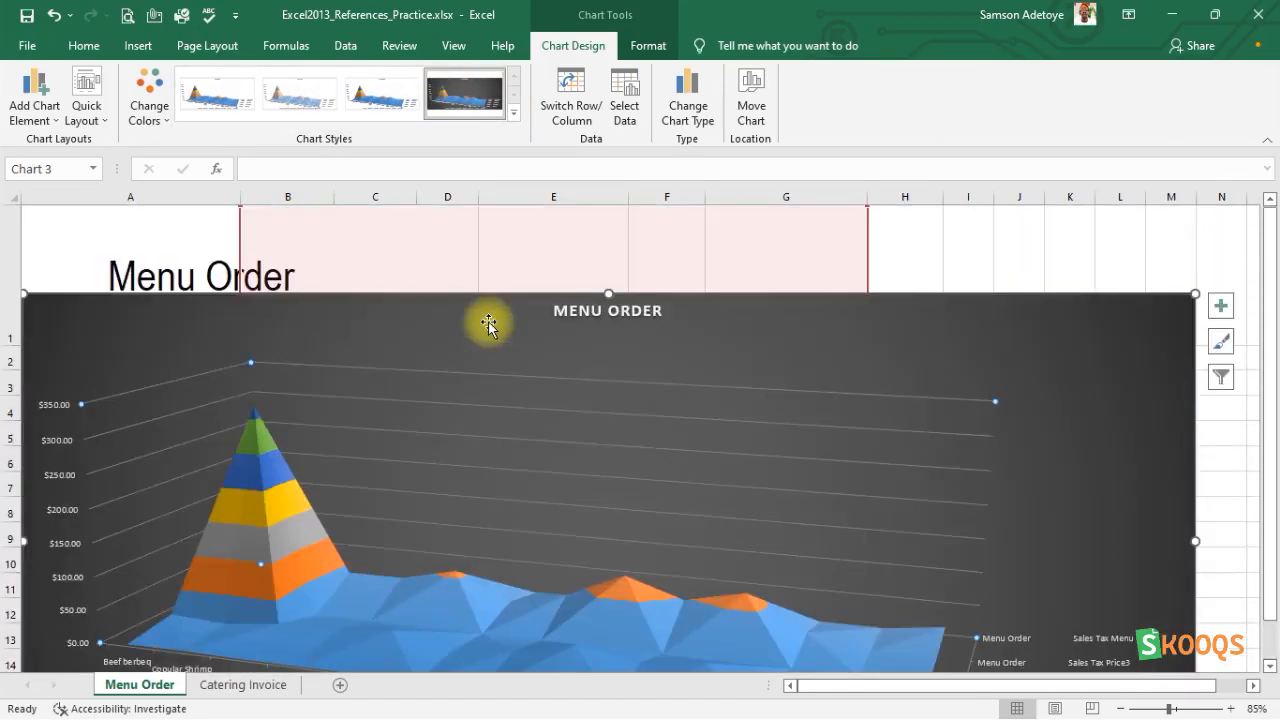
# Enlarge the surface chart upward so its upper edge reaches the top of row 1.
pyautogui.moveTo(610, 291); pyautogui.dragTo(606, 207)
pyautogui.scroll(-5, 551, 353)
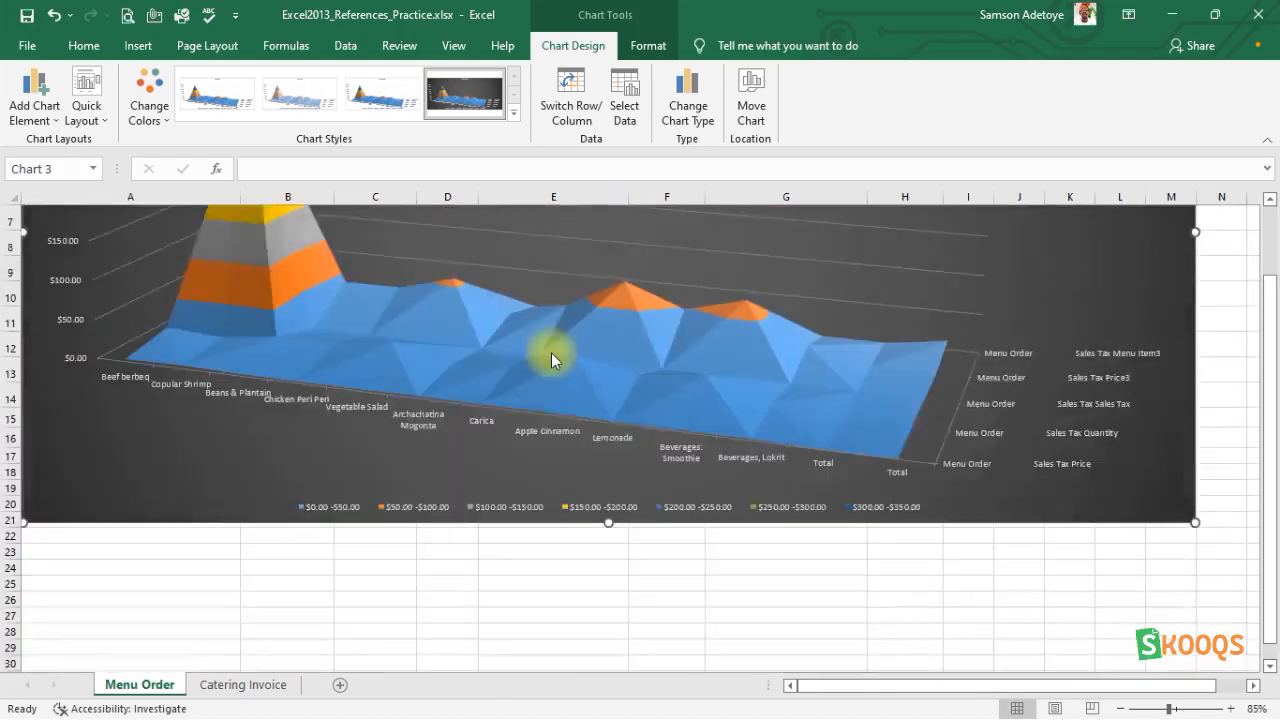
pyautogui.scroll(5, 551, 352)
pyautogui.scroll(-3, 551, 352)
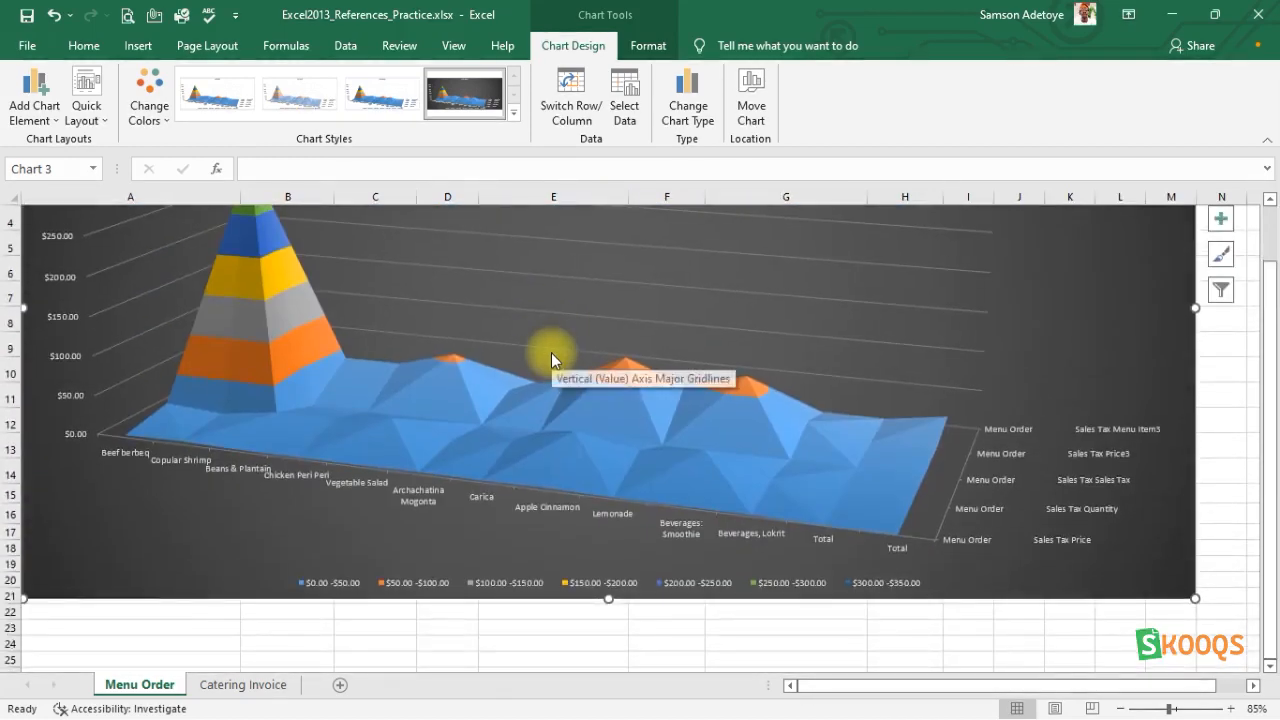
pyautogui.scroll(3, 551, 352)
pyautogui.click(551, 352)
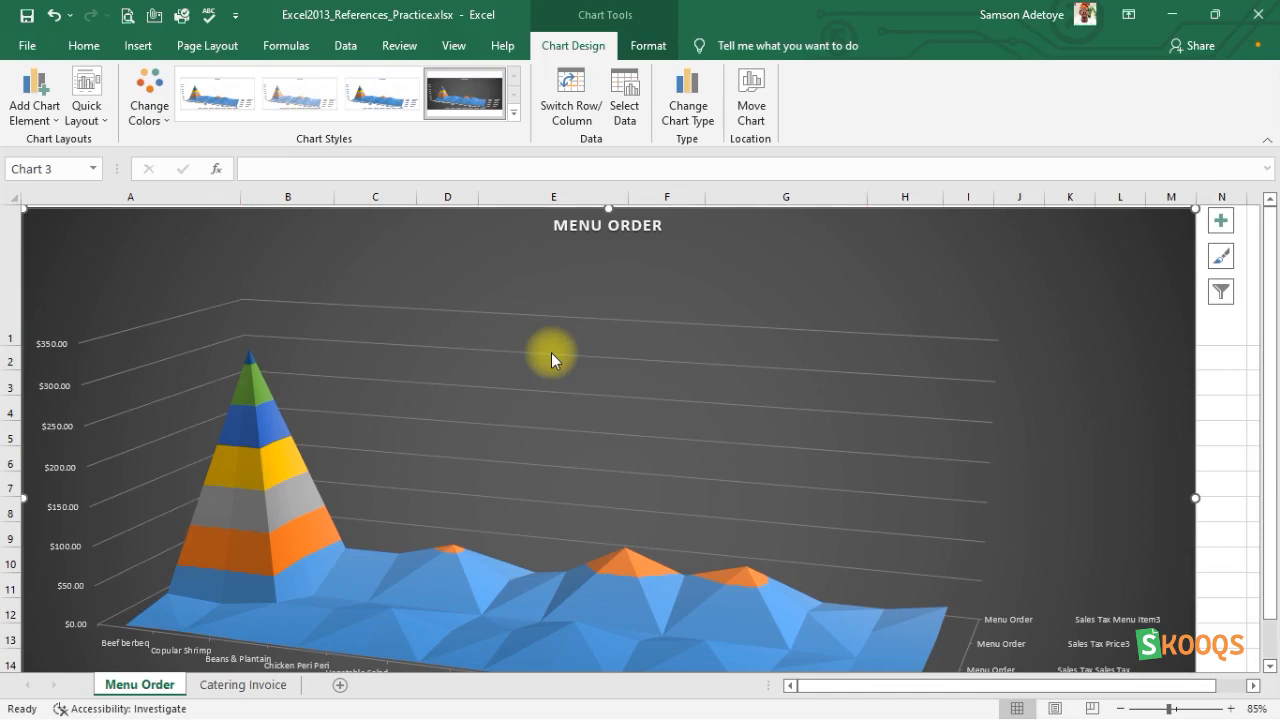
pyautogui.click(560, 368)
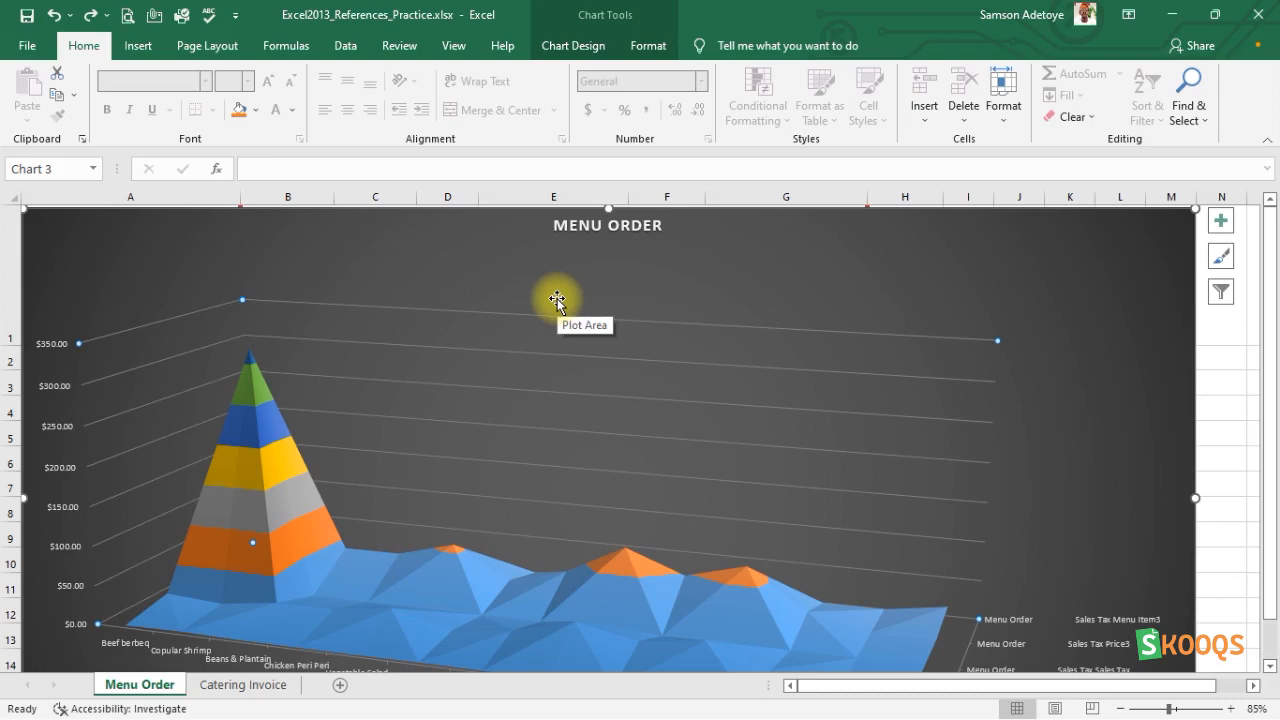
# Switch to Excel2013_ComplexFormulas_Practice.xlsx and format the invoice range A1:D7 as a table with headers in Orange, Table Style Medium 17.
pyautogui.click(1172, 14)
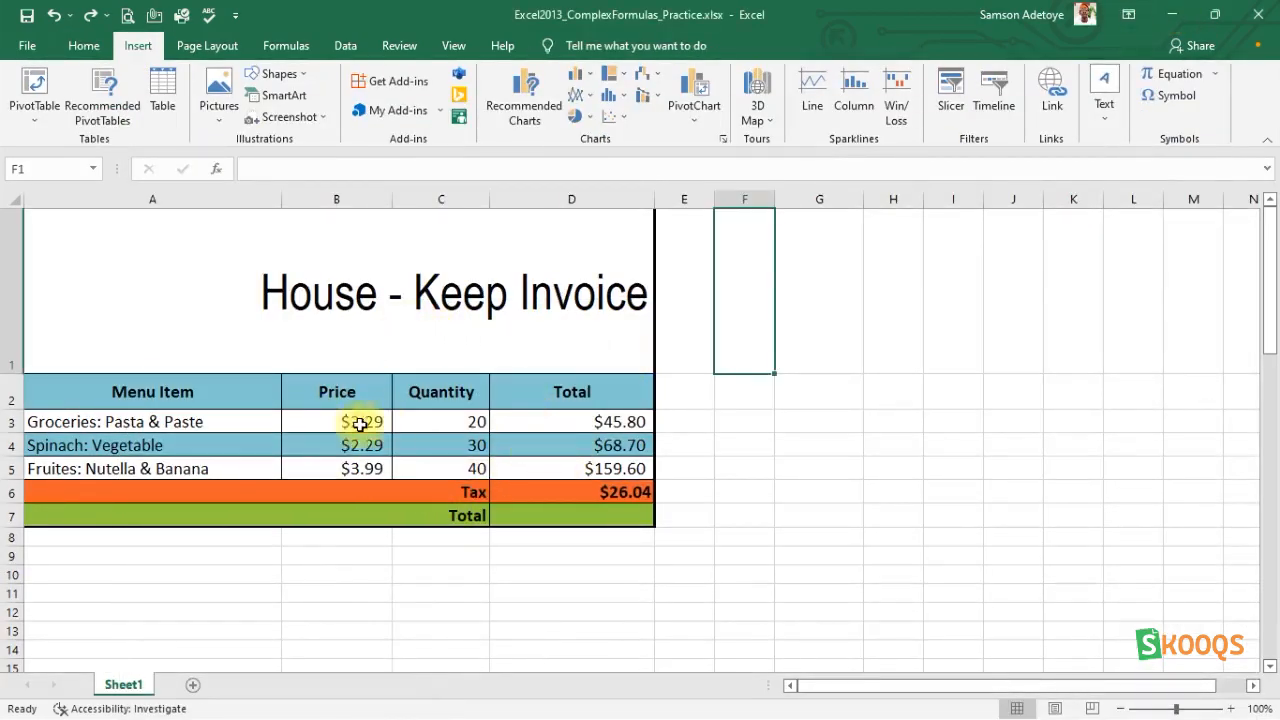
pyautogui.click(511, 418)
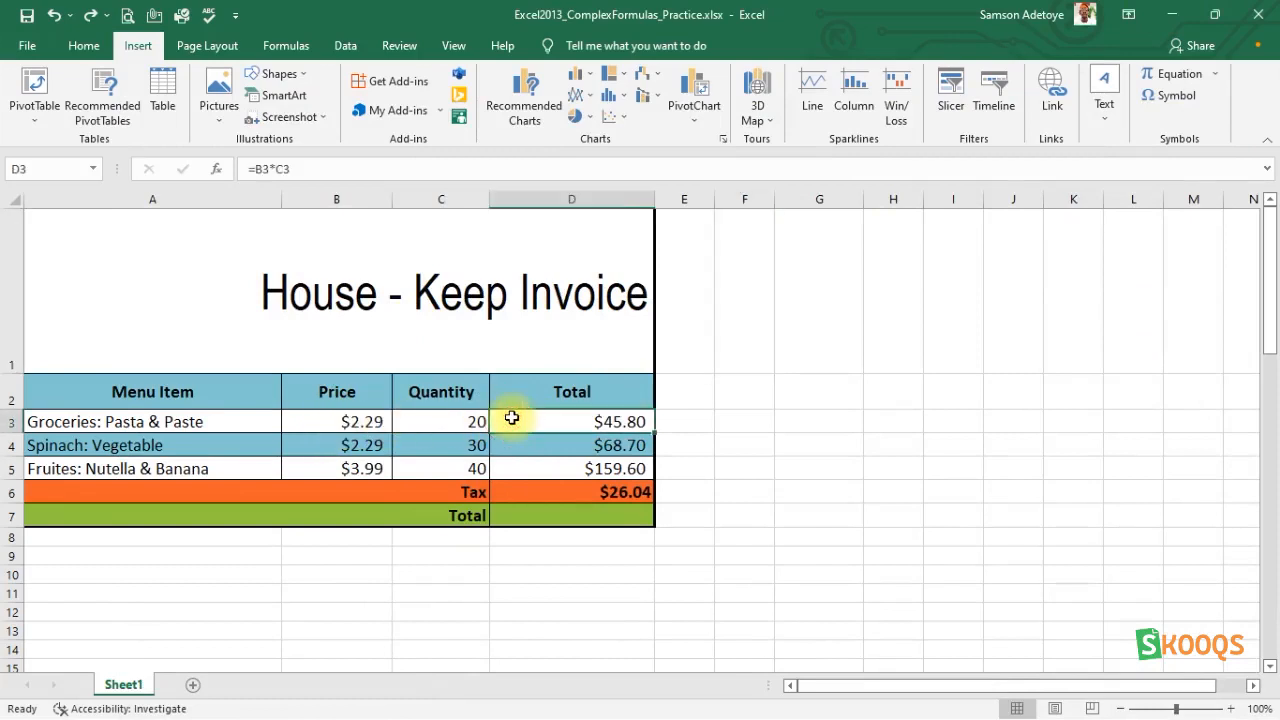
pyautogui.click(575, 492)
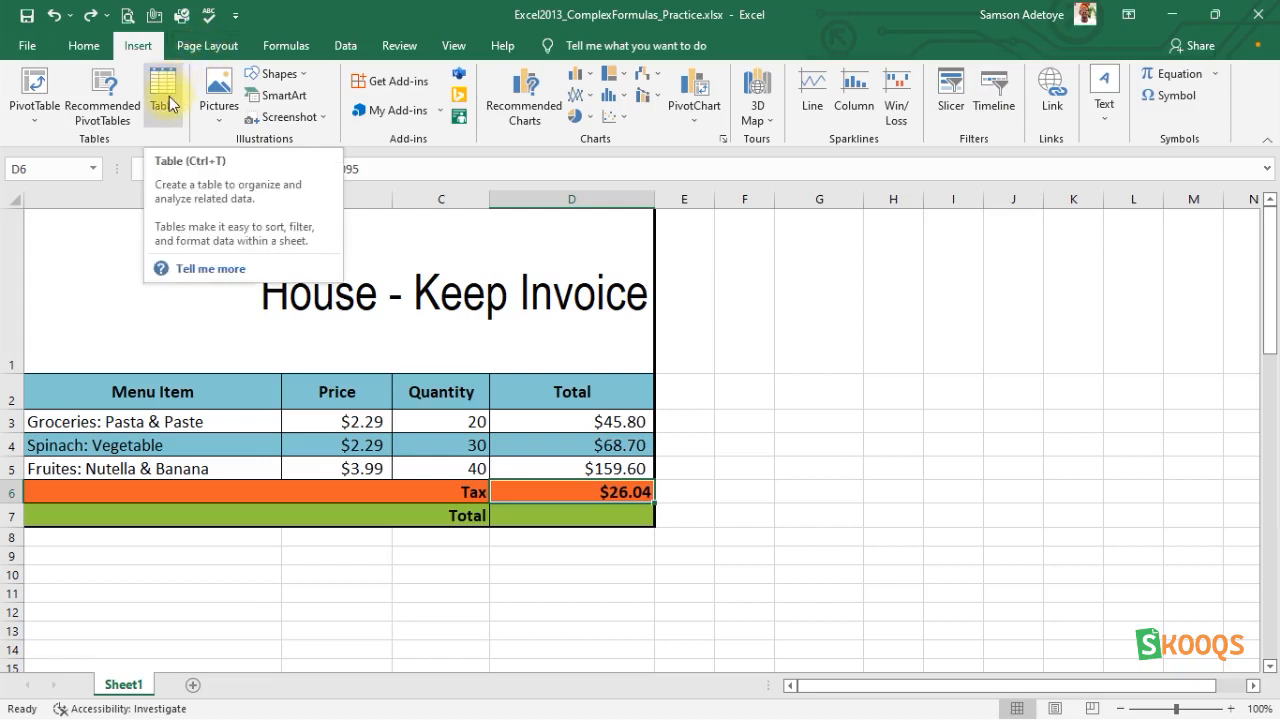
pyautogui.click(80, 46)
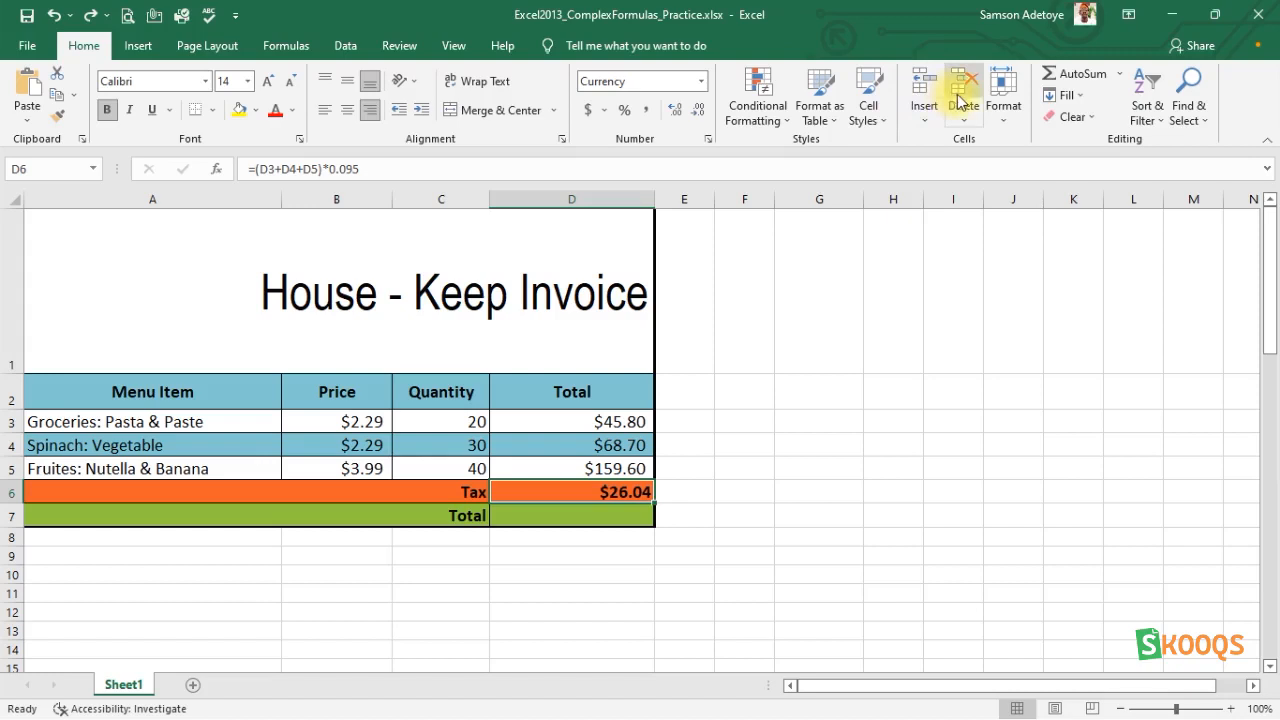
pyautogui.click(822, 112)
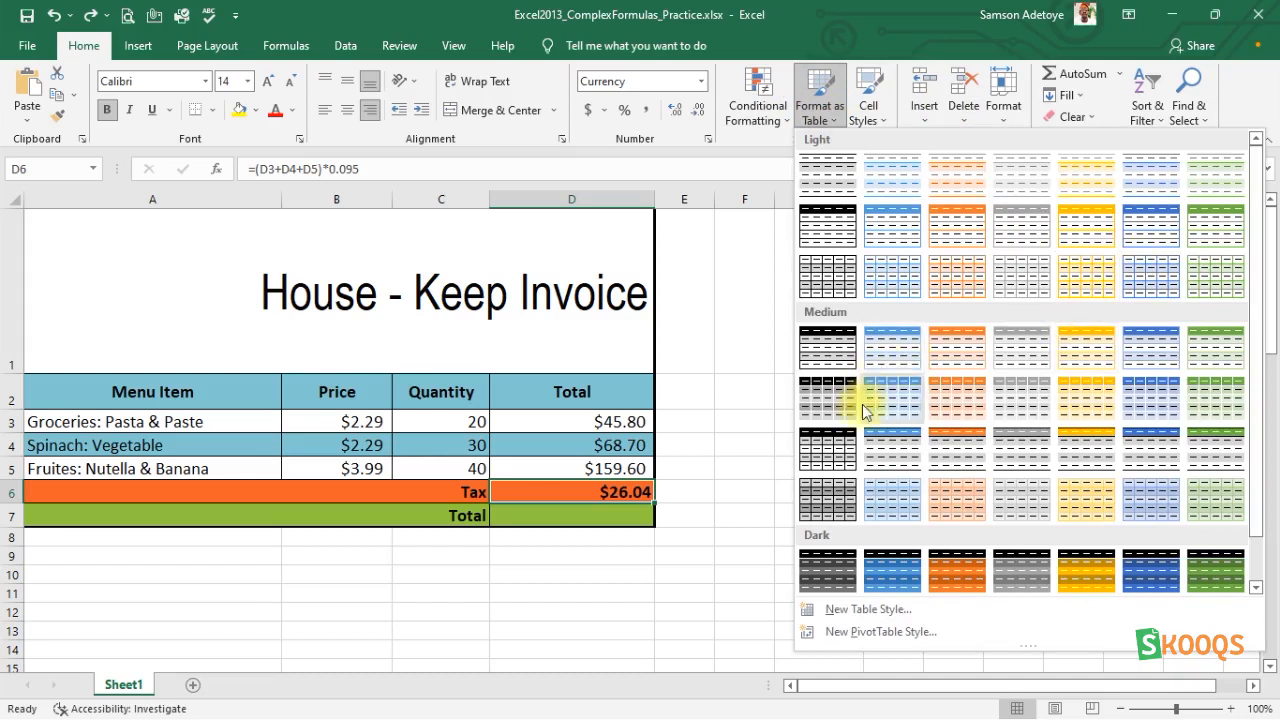
pyautogui.click(952, 440)
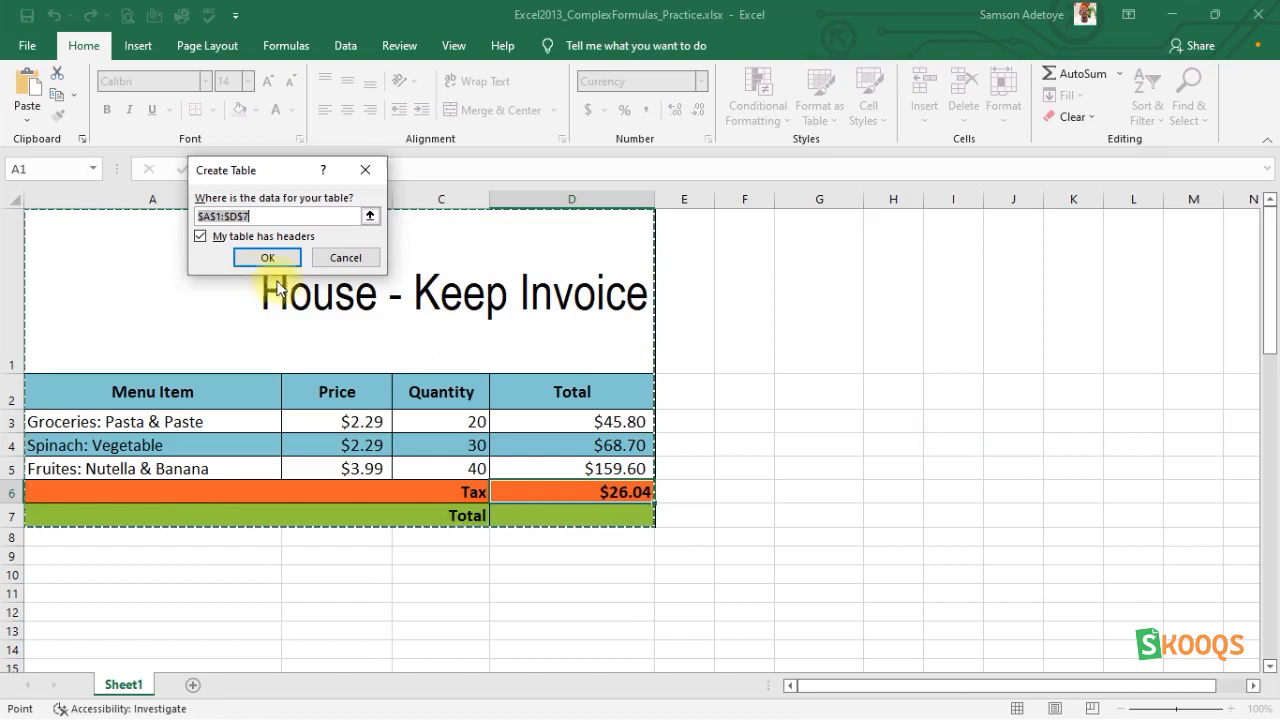
pyautogui.click(266, 257)
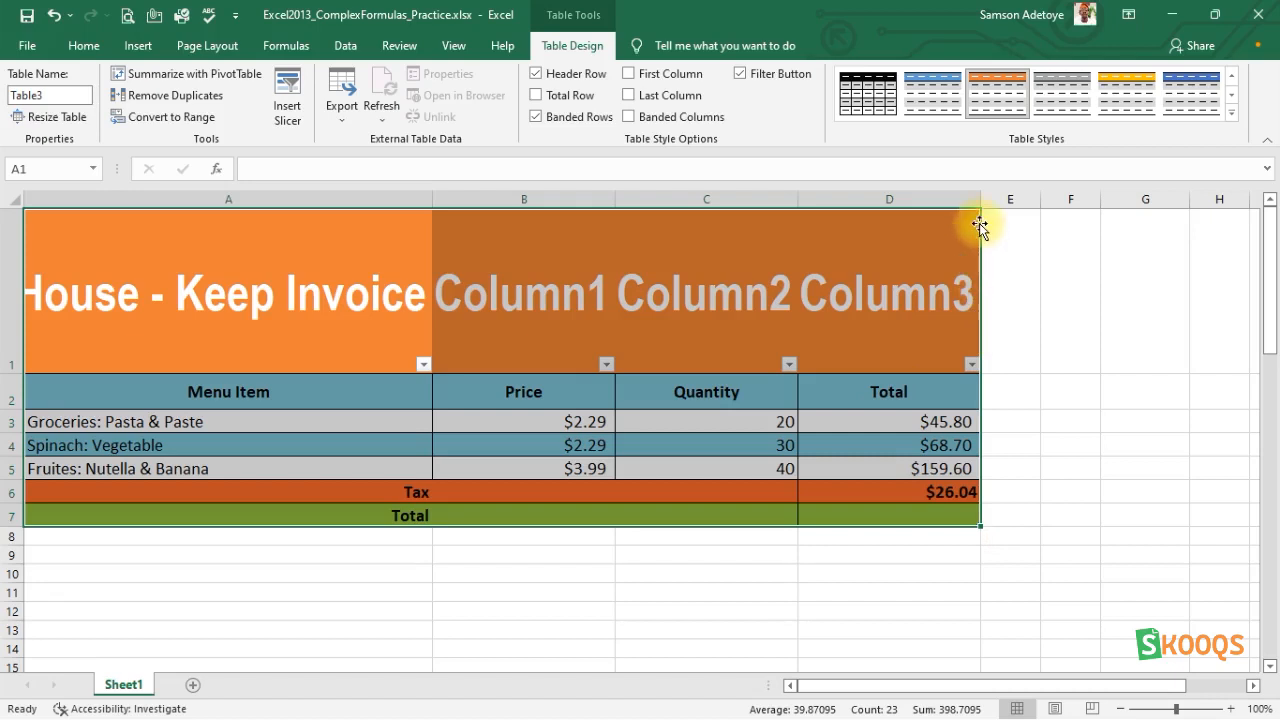
# Try narrowing column D of the invoice table, and undo the width change.
pyautogui.moveTo(981, 201); pyautogui.dragTo(873, 213)
pyautogui.hotkey('ctrl', 'z')
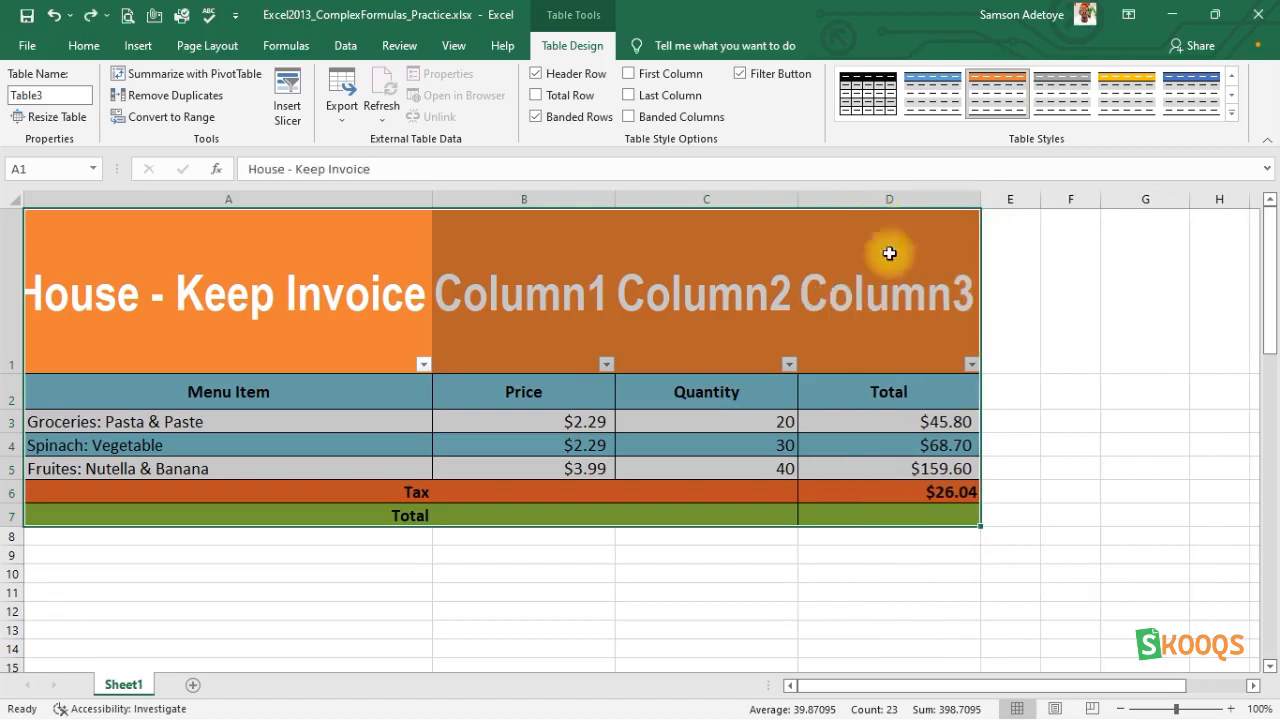
pyautogui.scroll(-2, 484, 561)
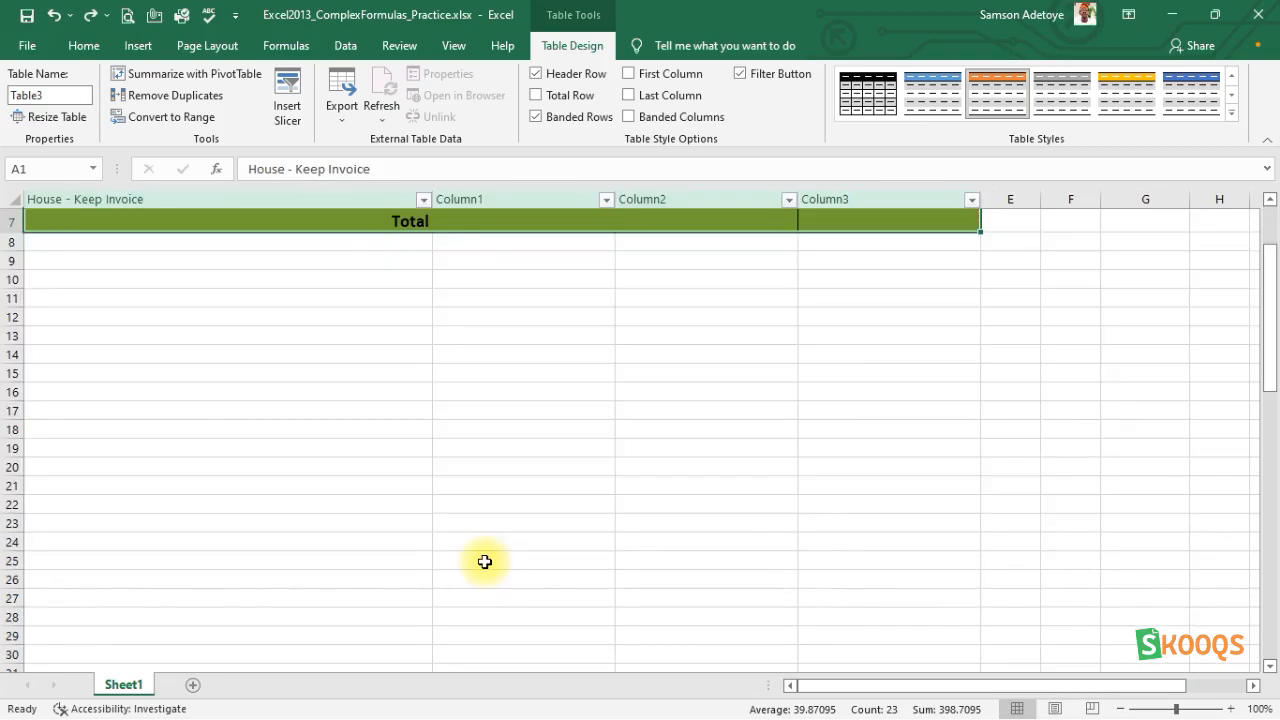
pyautogui.scroll(2, 484, 561)
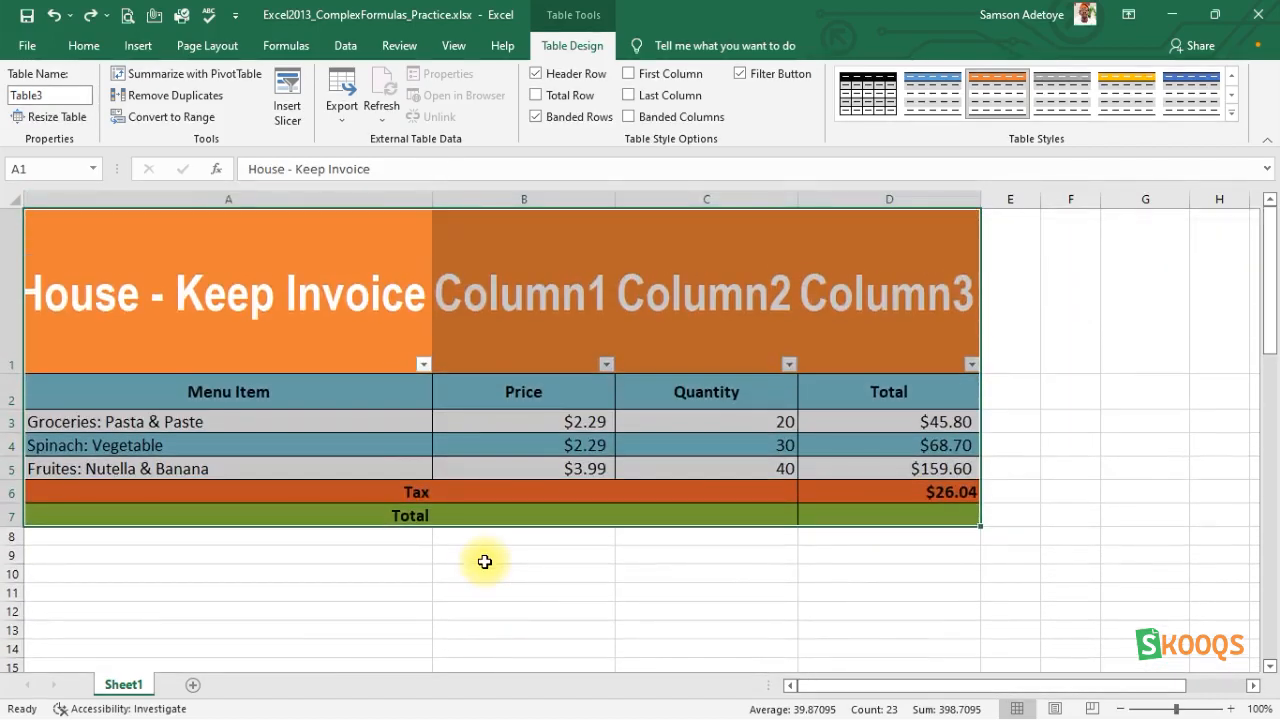
pyautogui.click(484, 562)
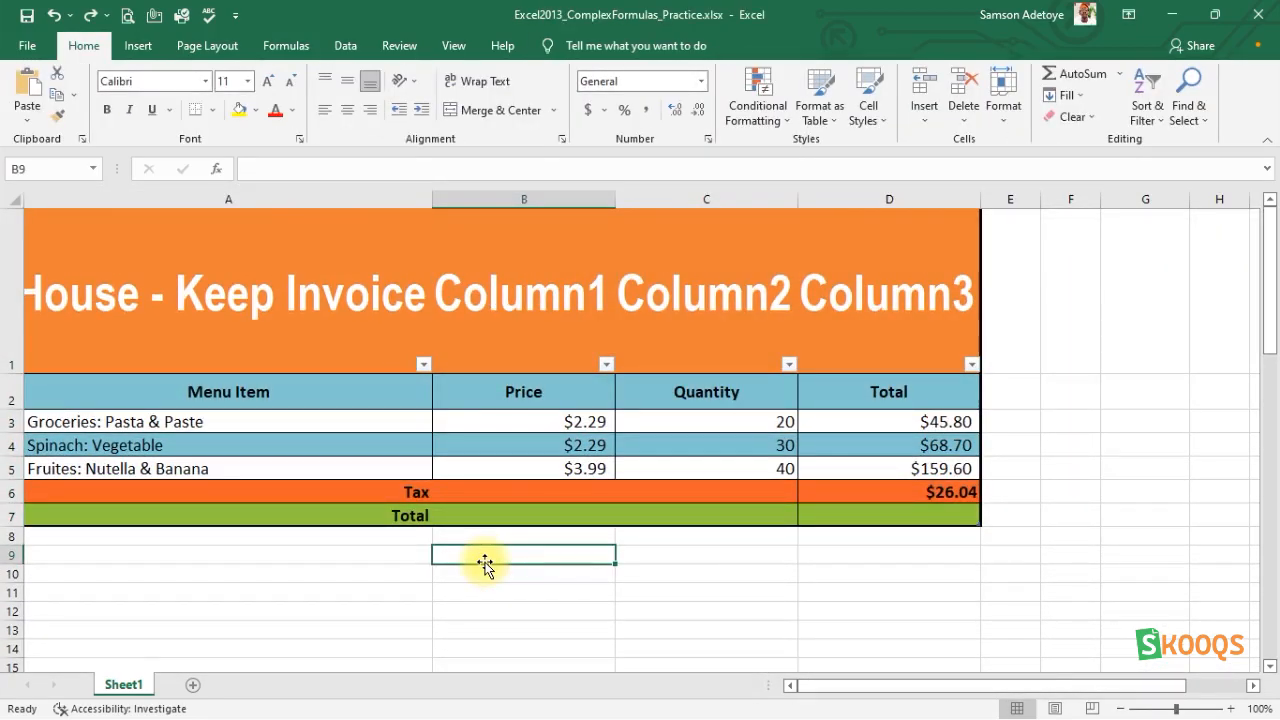
pyautogui.moveTo(903, 694); pyautogui.dragTo(821, 685)
# Try selecting the whole invoice table, including its header row.
pyautogui.click(657, 272)
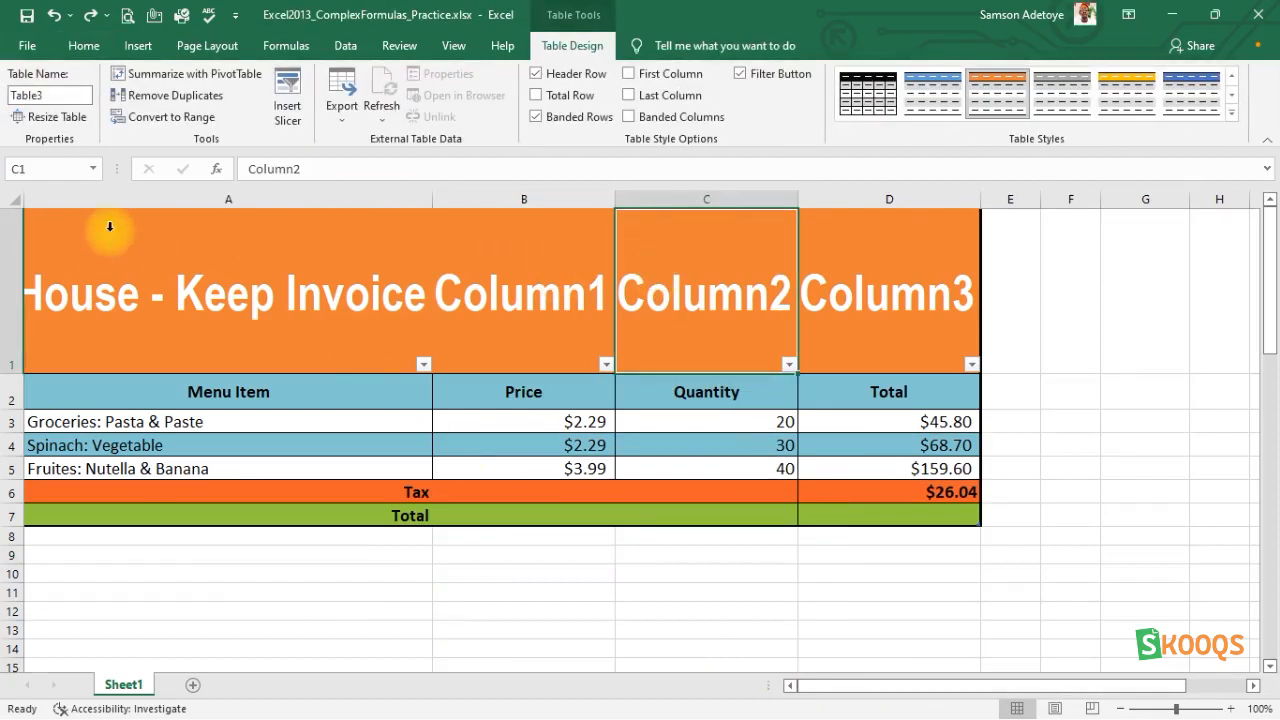
pyautogui.click(32, 226)
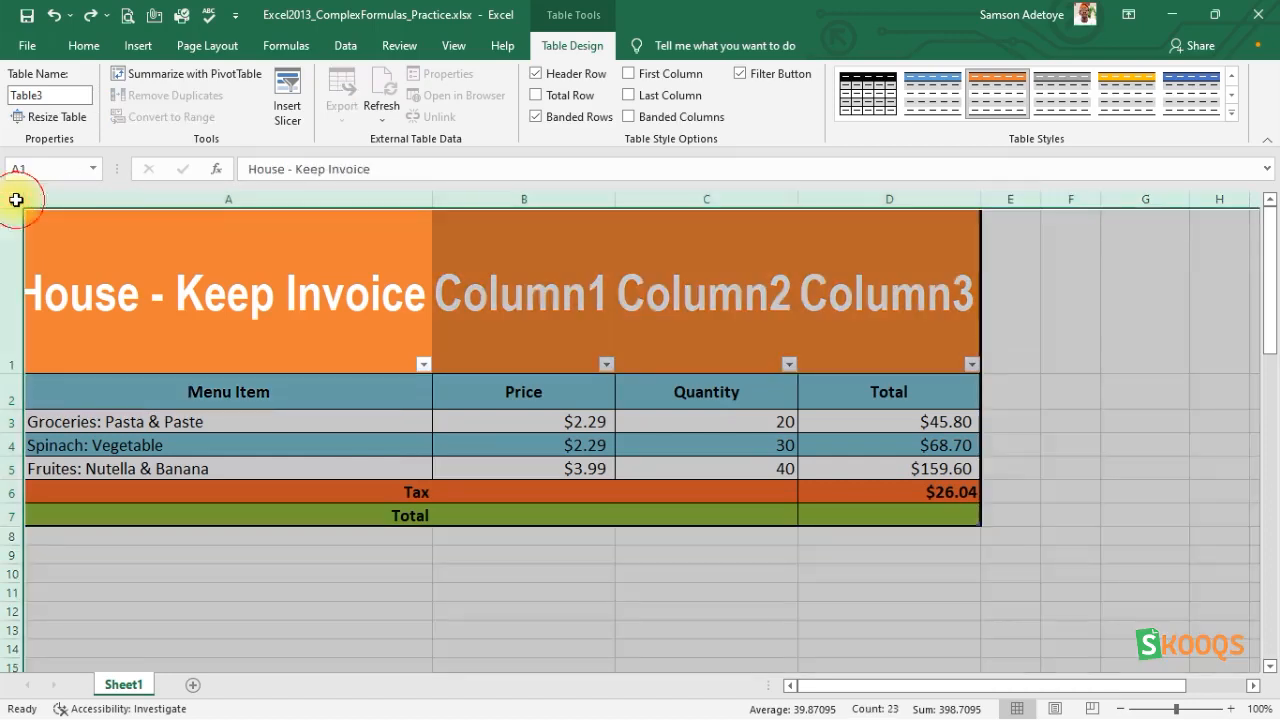
pyautogui.click(16, 200)
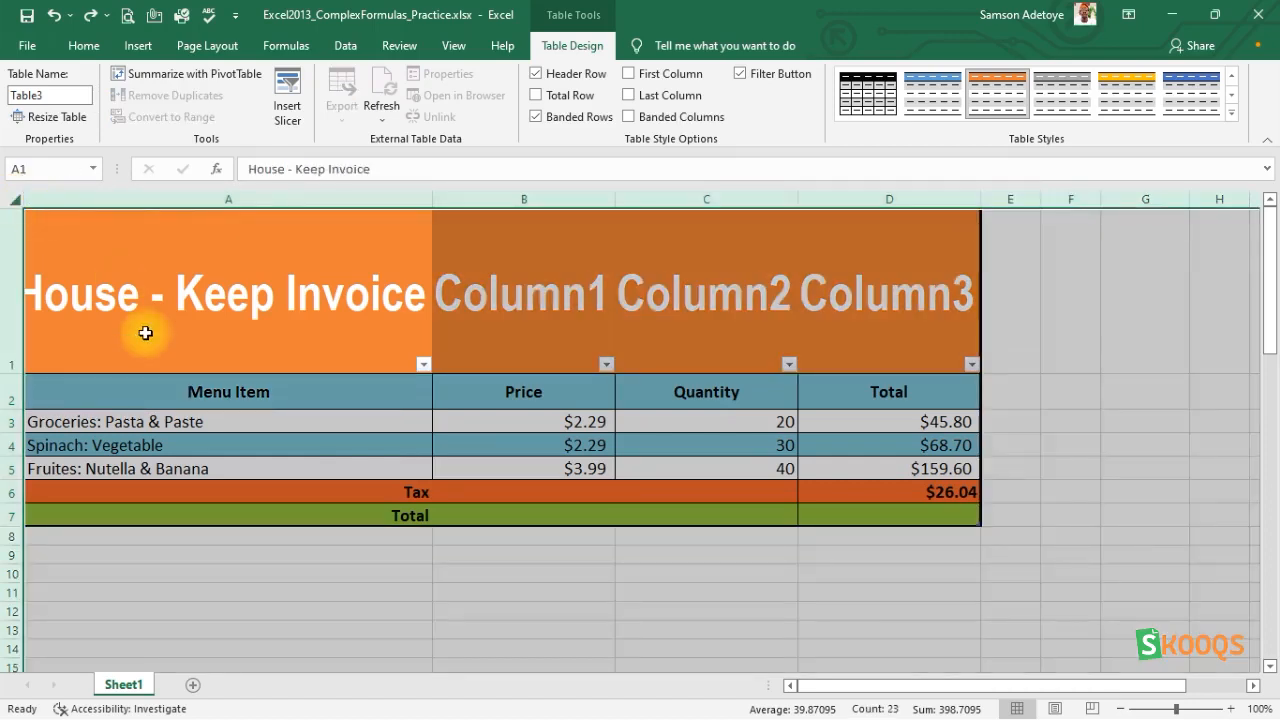
pyautogui.click(18, 203)
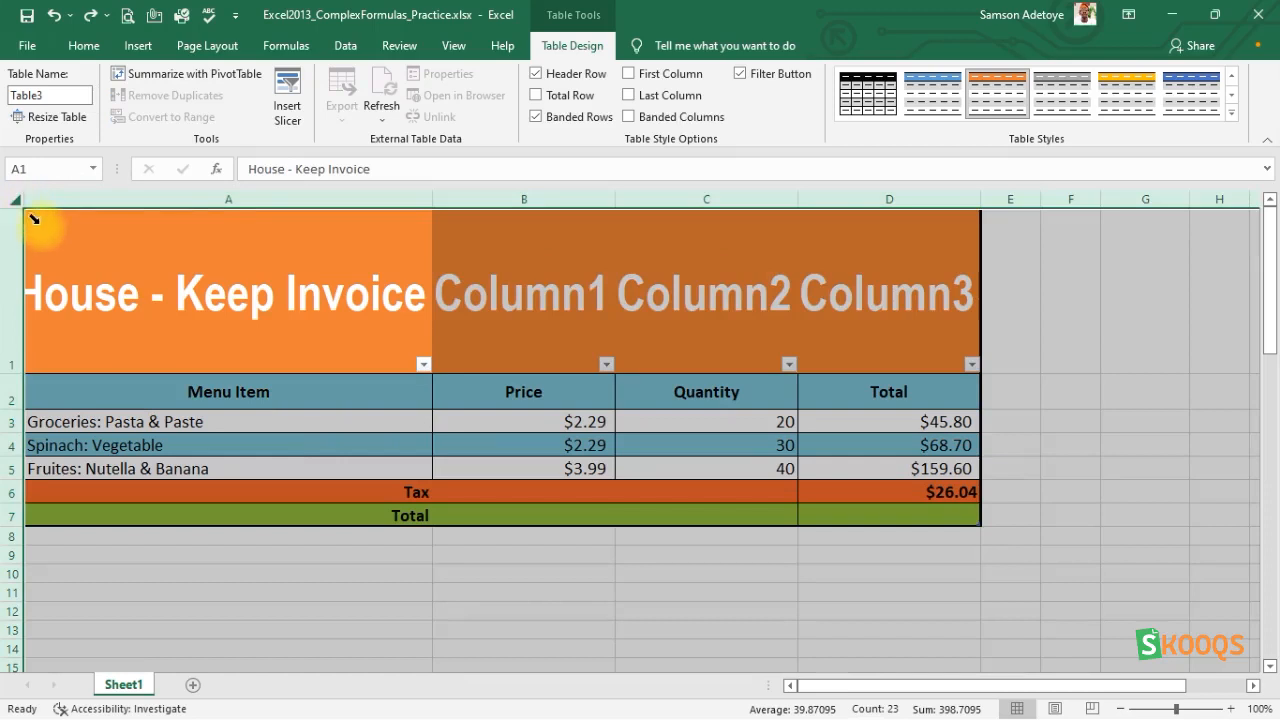
pyautogui.click(33, 220)
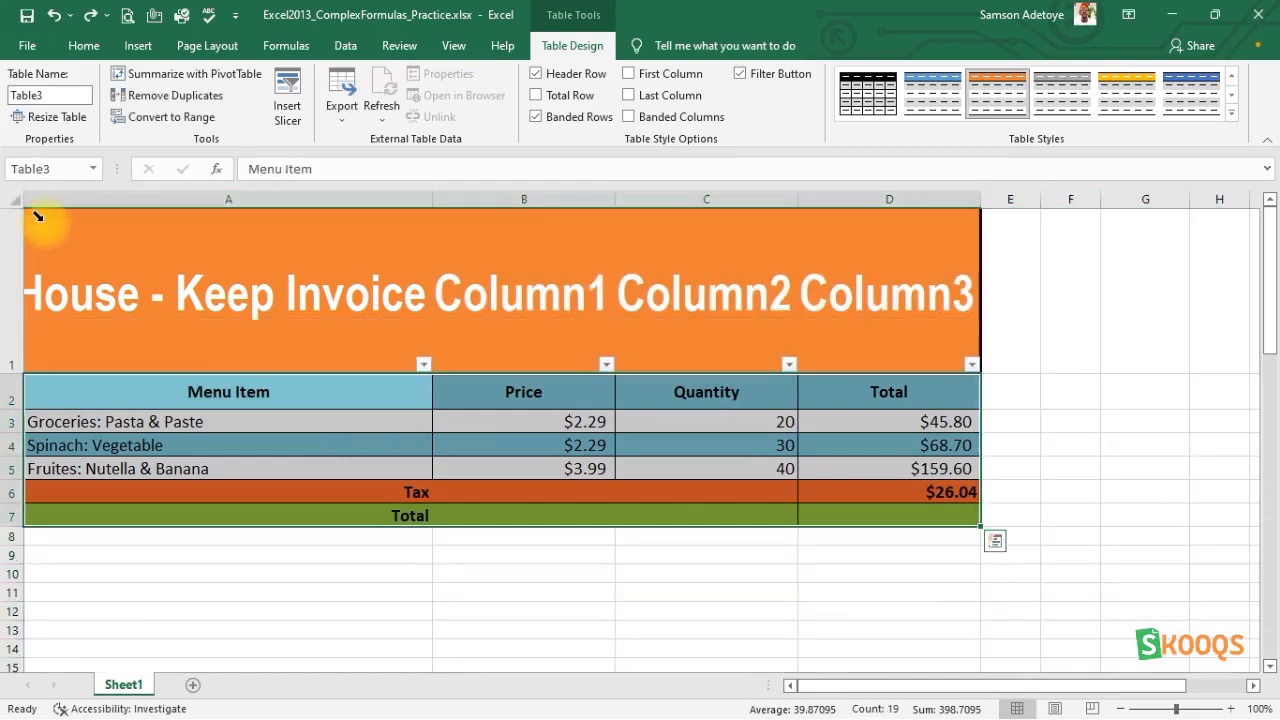
pyautogui.click(34, 216)
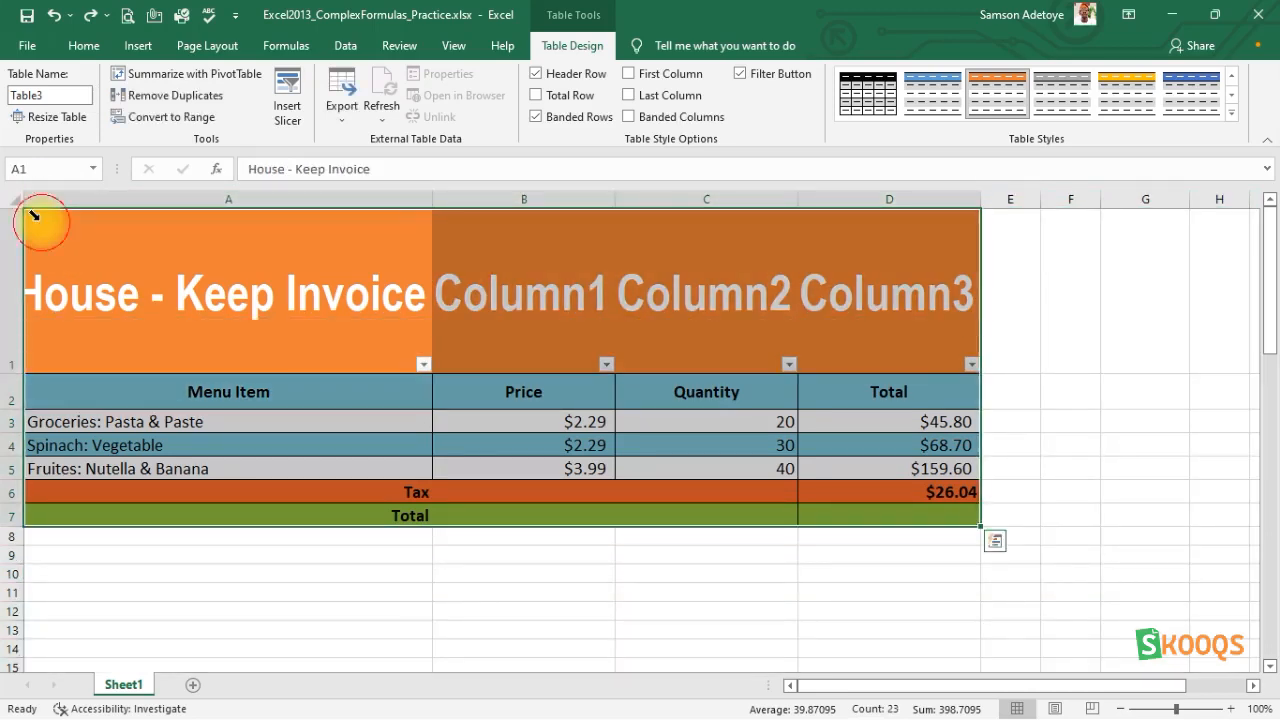
# Select the invoice table from its header row down to the Total row and insert a 2-D clustered column chart of it.
pyautogui.click(31, 273)
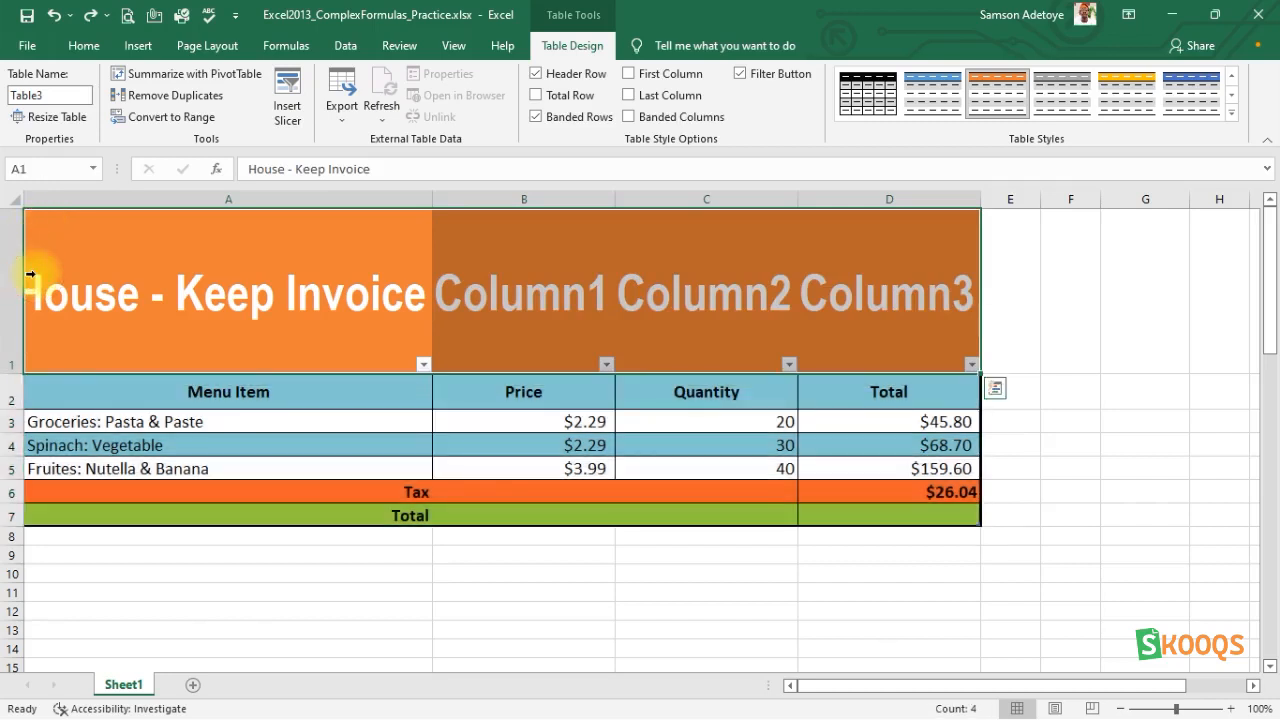
pyautogui.hotkey('shift', 'Down')
pyautogui.hotkey('shift', 'Down')
pyautogui.hotkey('shift', 'Down')
pyautogui.hotkey('shift', 'Down')
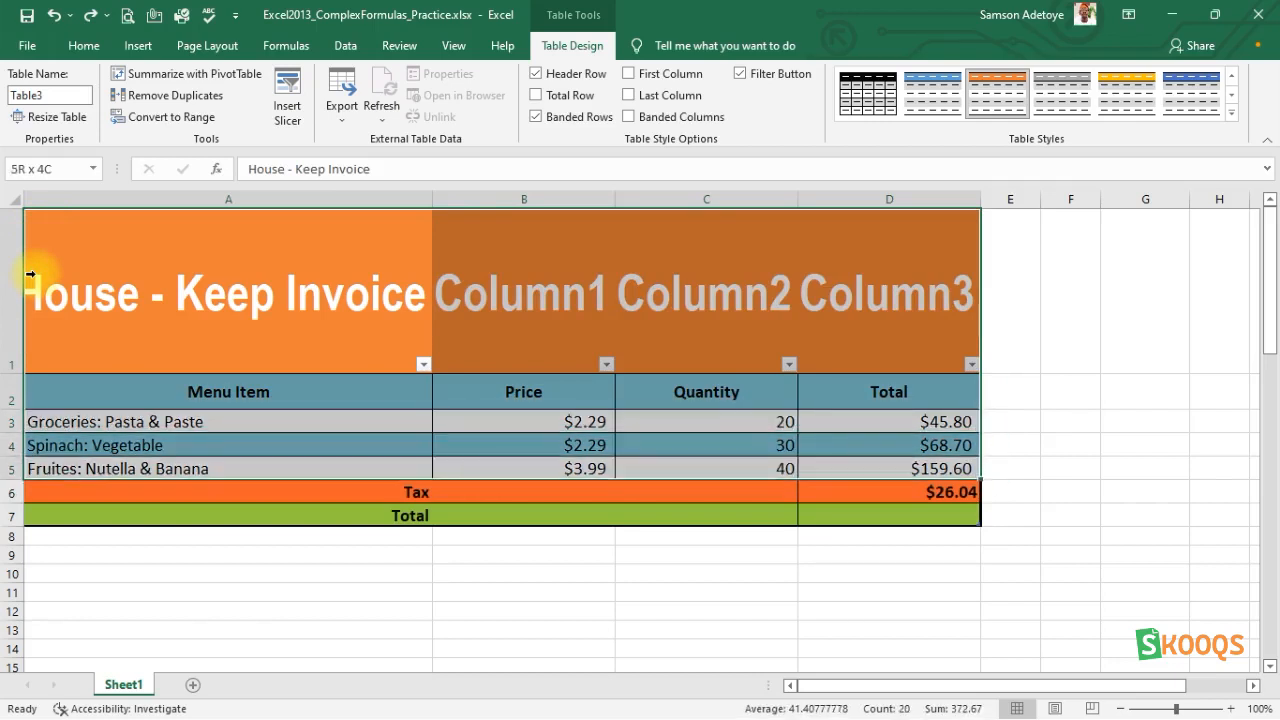
pyautogui.hotkey('shift', 'Down')
pyautogui.hotkey('shift', 'Down')
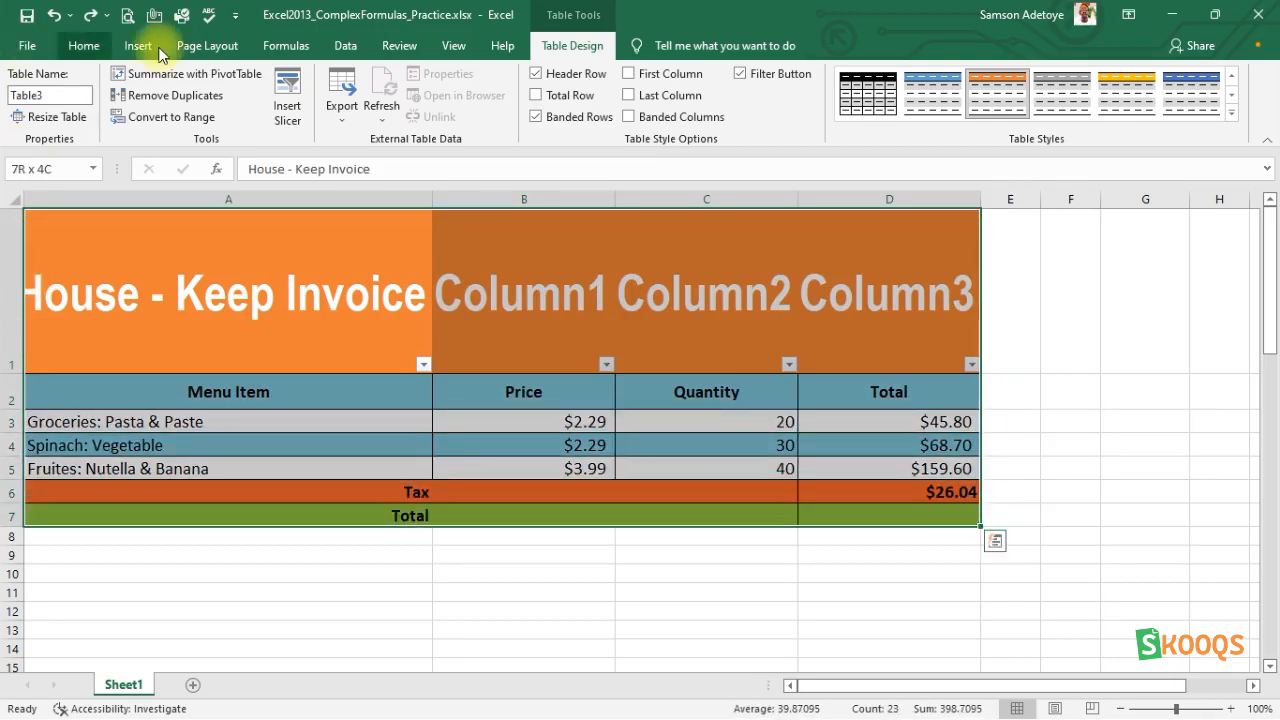
pyautogui.click(119, 45)
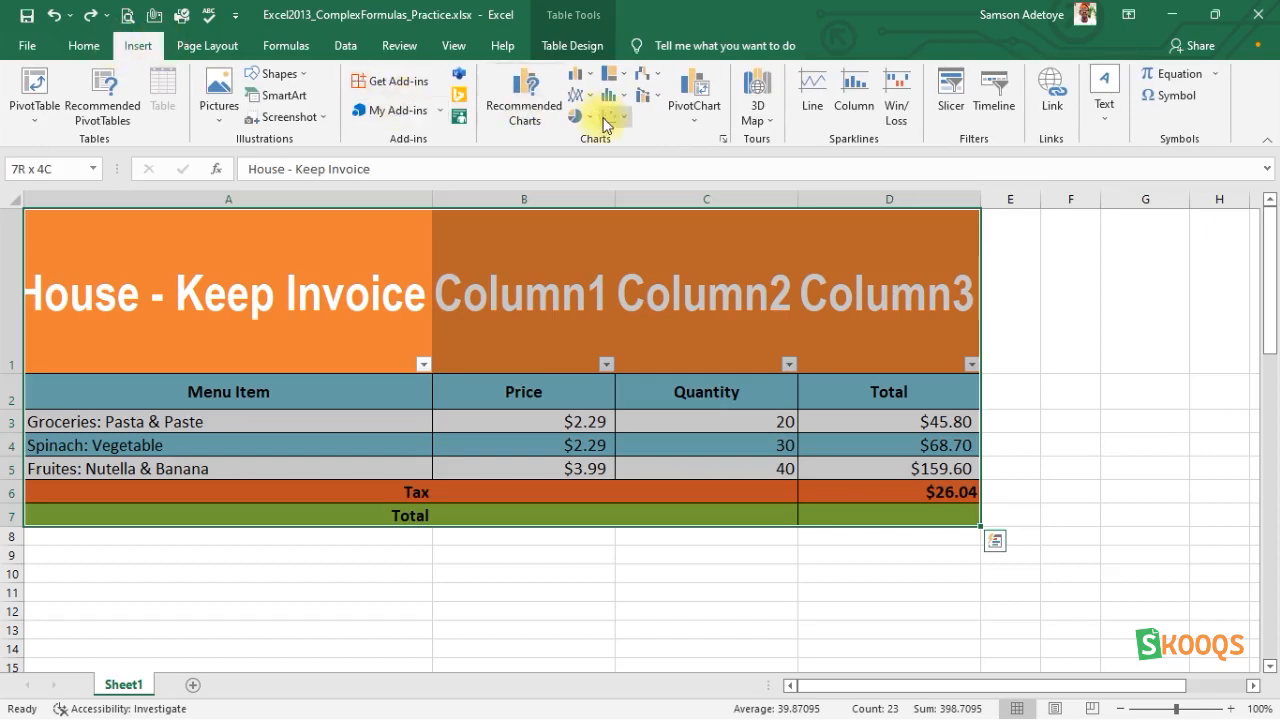
pyautogui.click(578, 74)
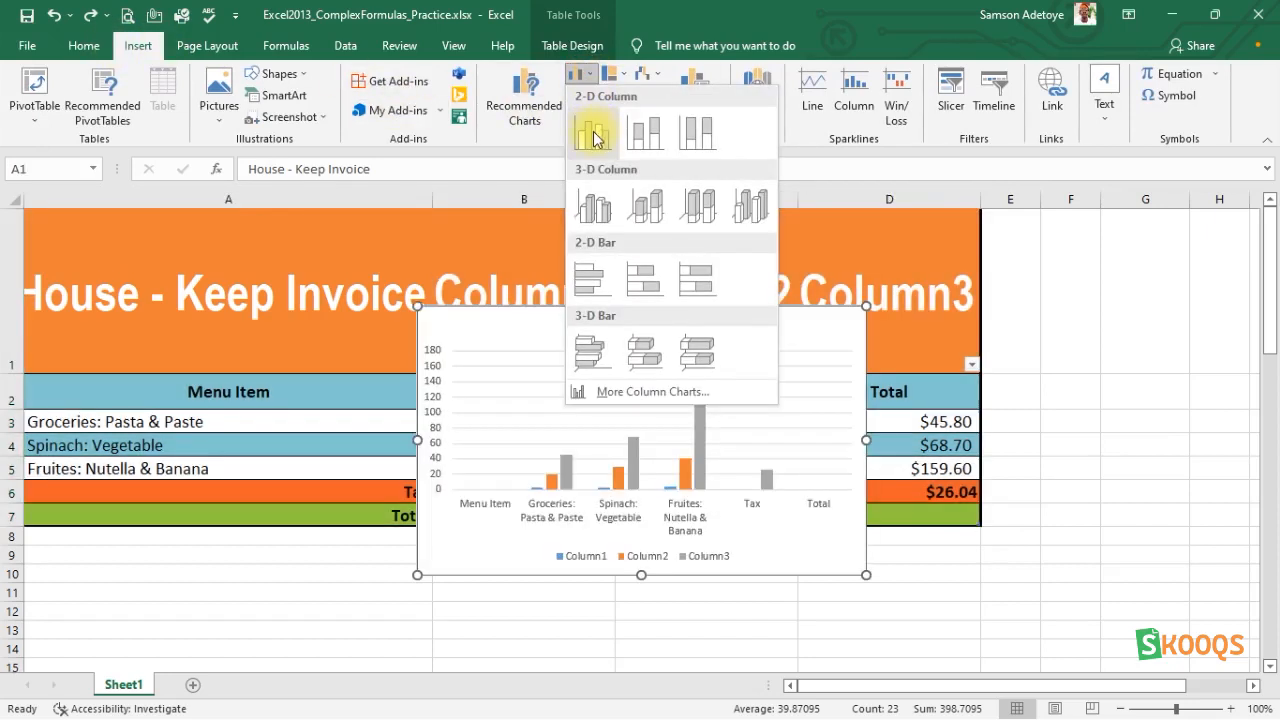
pyautogui.click(593, 131)
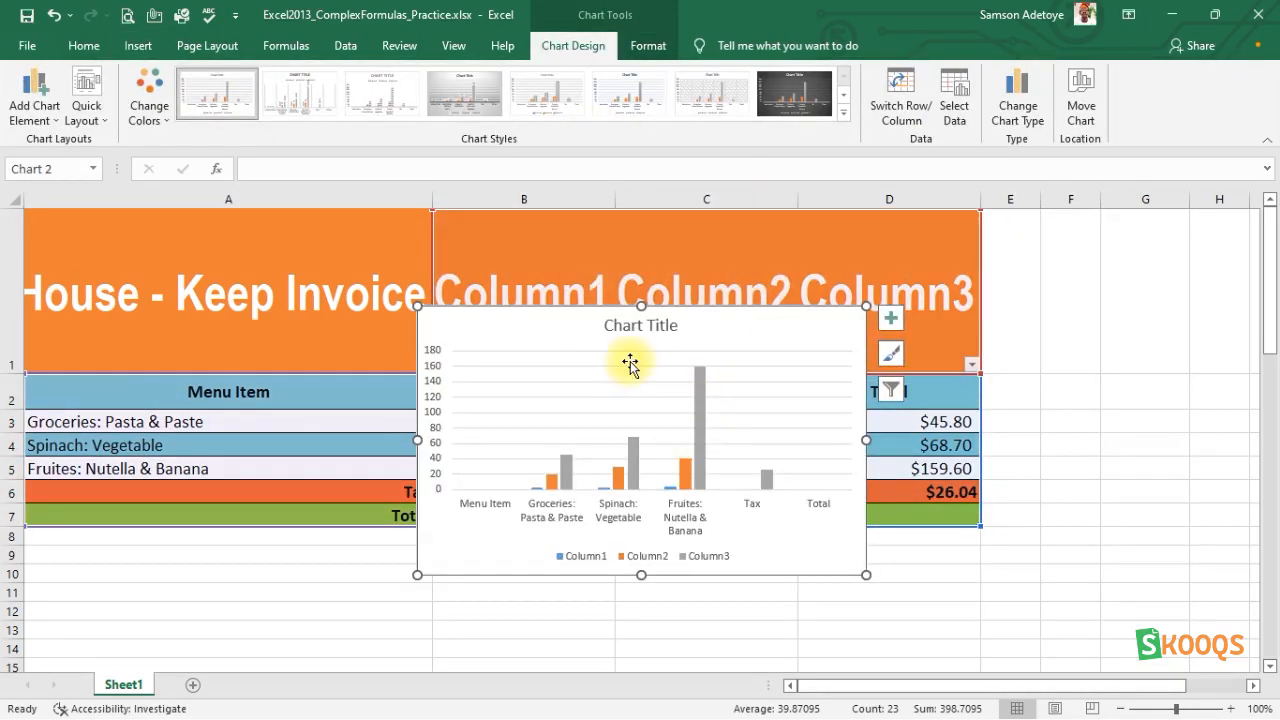
# Try moving the plot area inside the invoice chart, and undo the move.
pyautogui.click(611, 430)
pyautogui.moveTo(611, 430); pyautogui.dragTo(605, 465)
pyautogui.hotkey('ctrl', 'z')
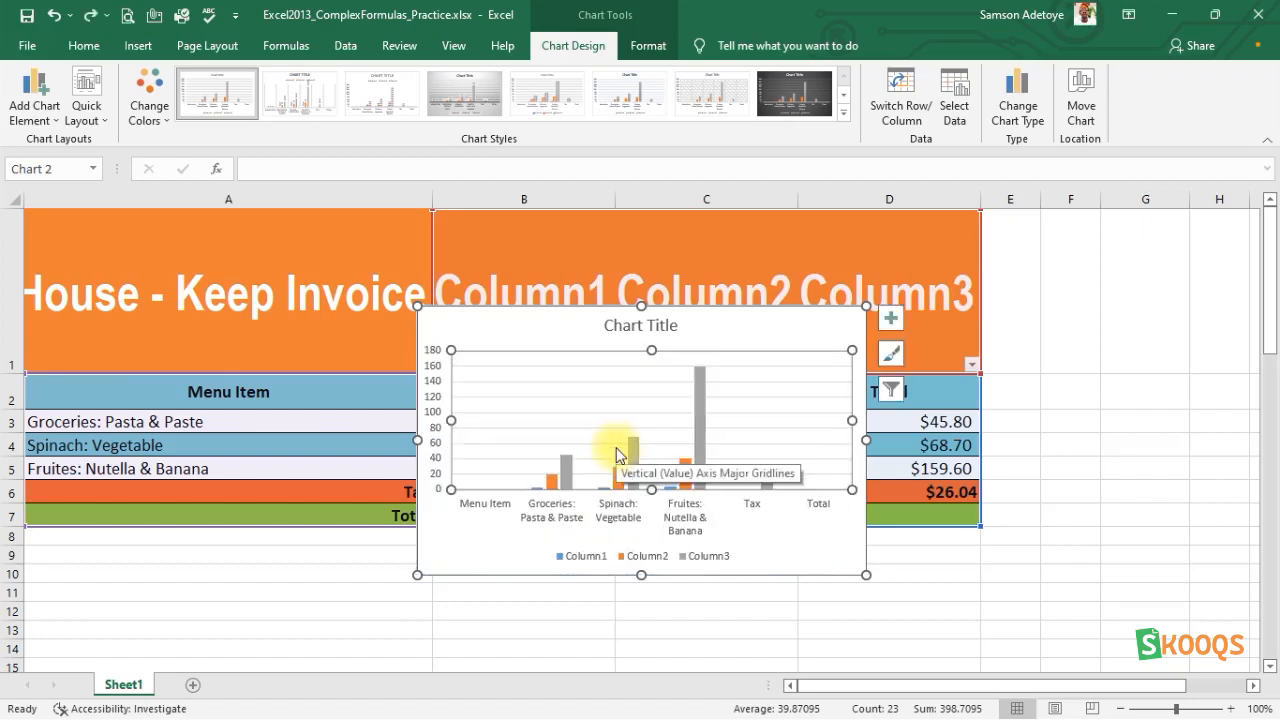
# Reposition the invoice chart alongside the table's rows, starting over column C, so that columns A and B stay uncovered.
pyautogui.moveTo(713, 325); pyautogui.dragTo(923, 465)
pyautogui.moveTo(856, 537); pyautogui.dragTo(817, 569)
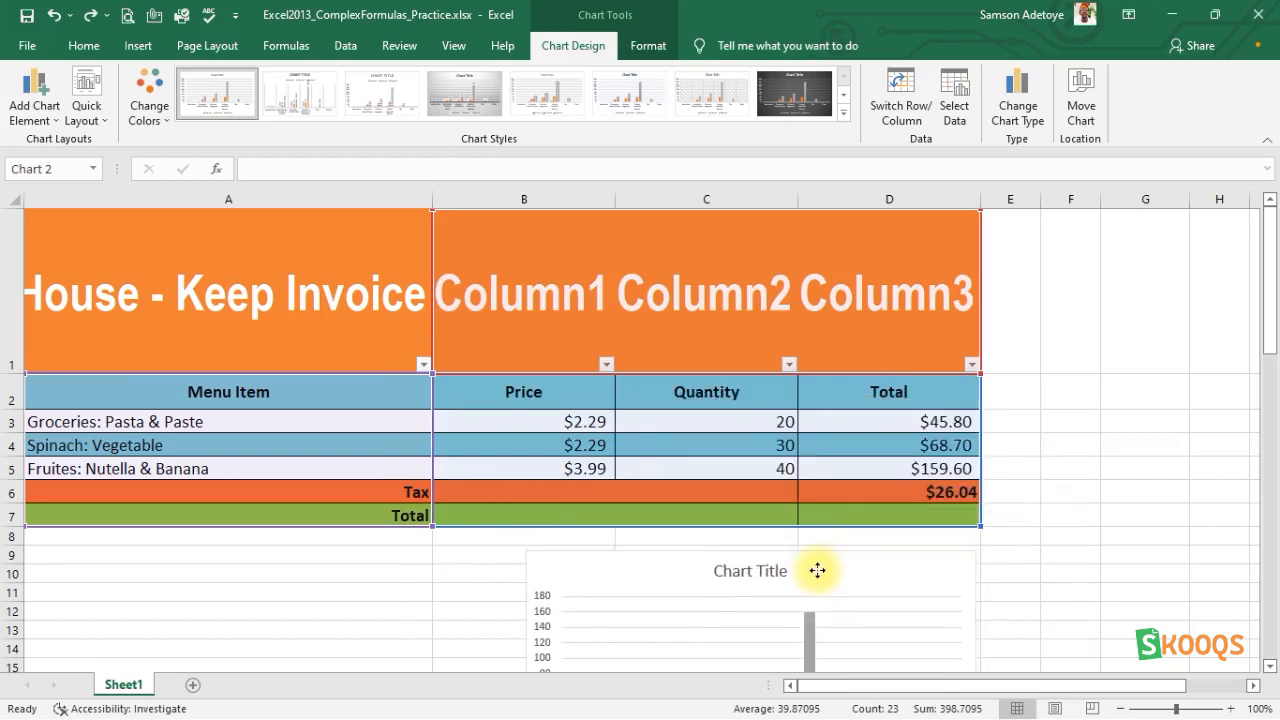
pyautogui.scroll(-3, 997, 511)
pyautogui.scroll(3, 997, 511)
pyautogui.scroll(-1, 997, 511)
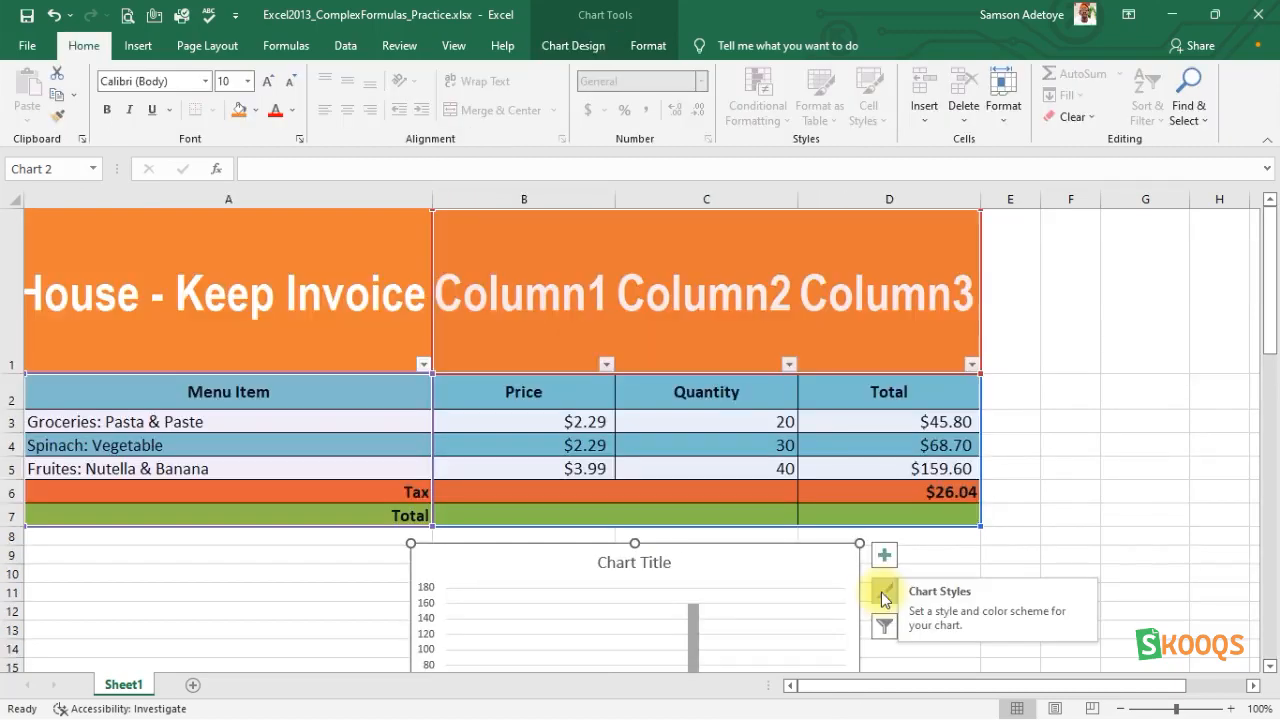
pyautogui.click(560, 630)
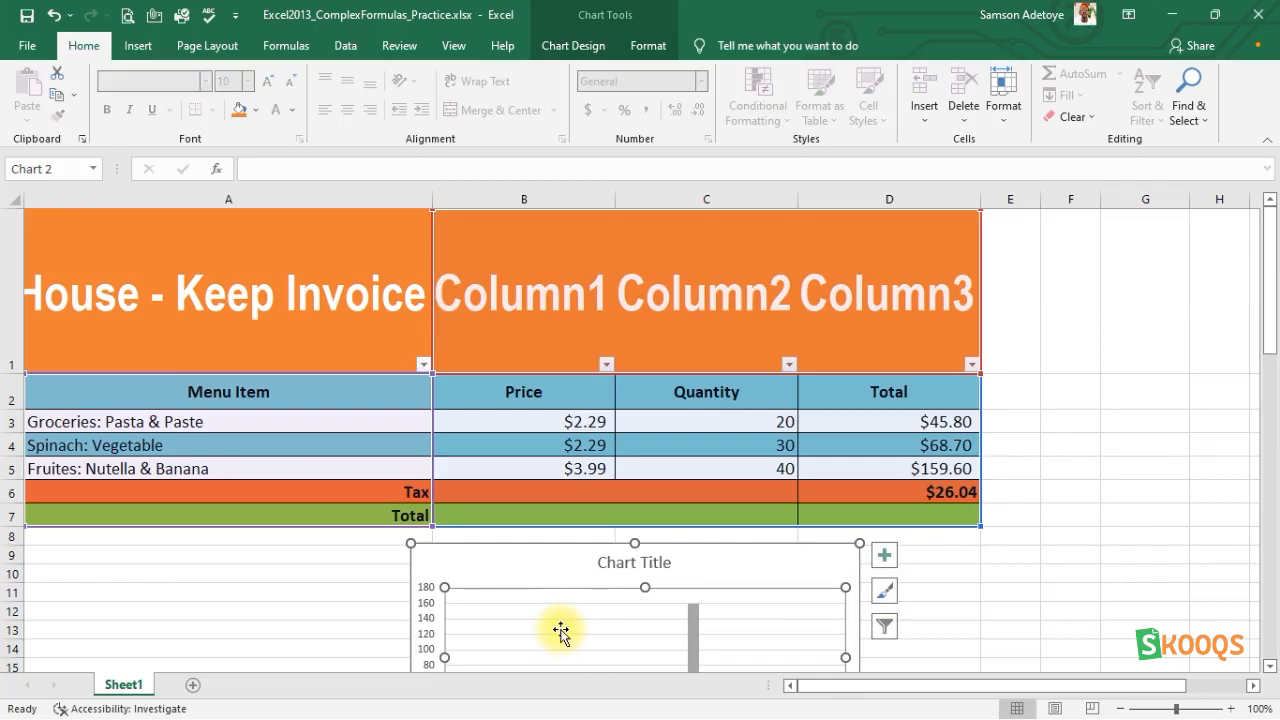
pyautogui.click(323, 593)
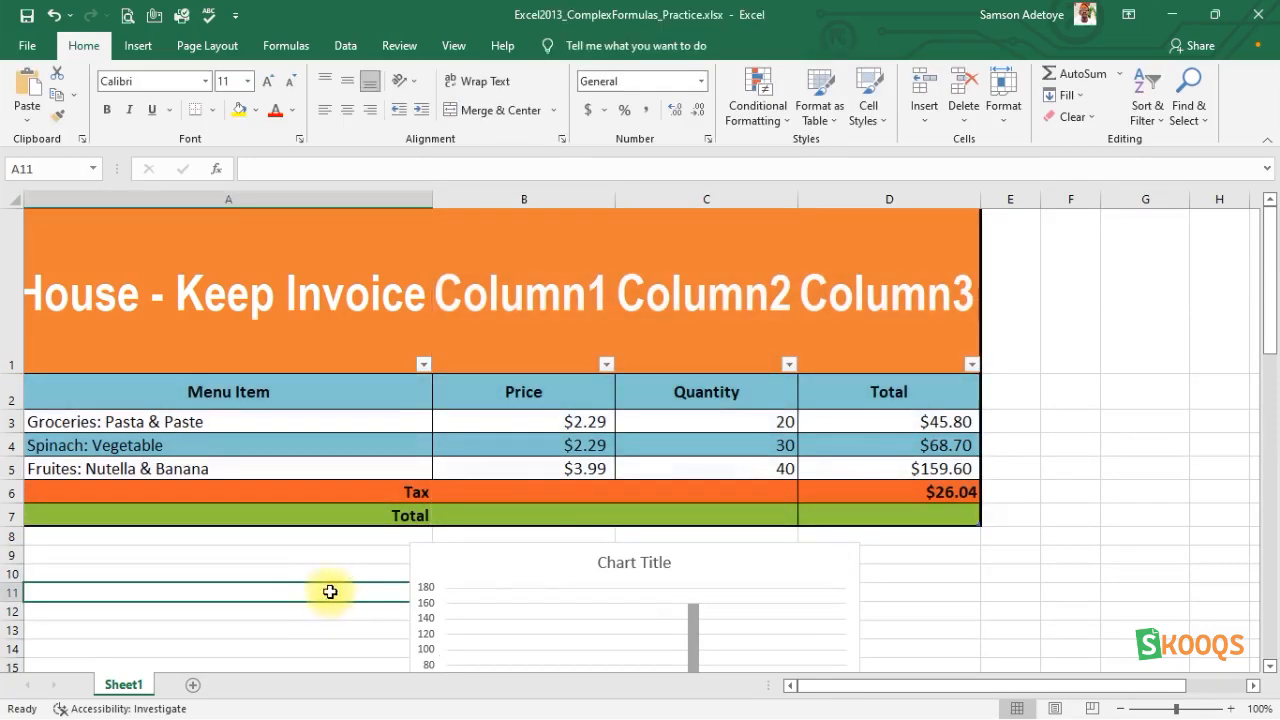
pyautogui.moveTo(532, 562); pyautogui.dragTo(808, 274)
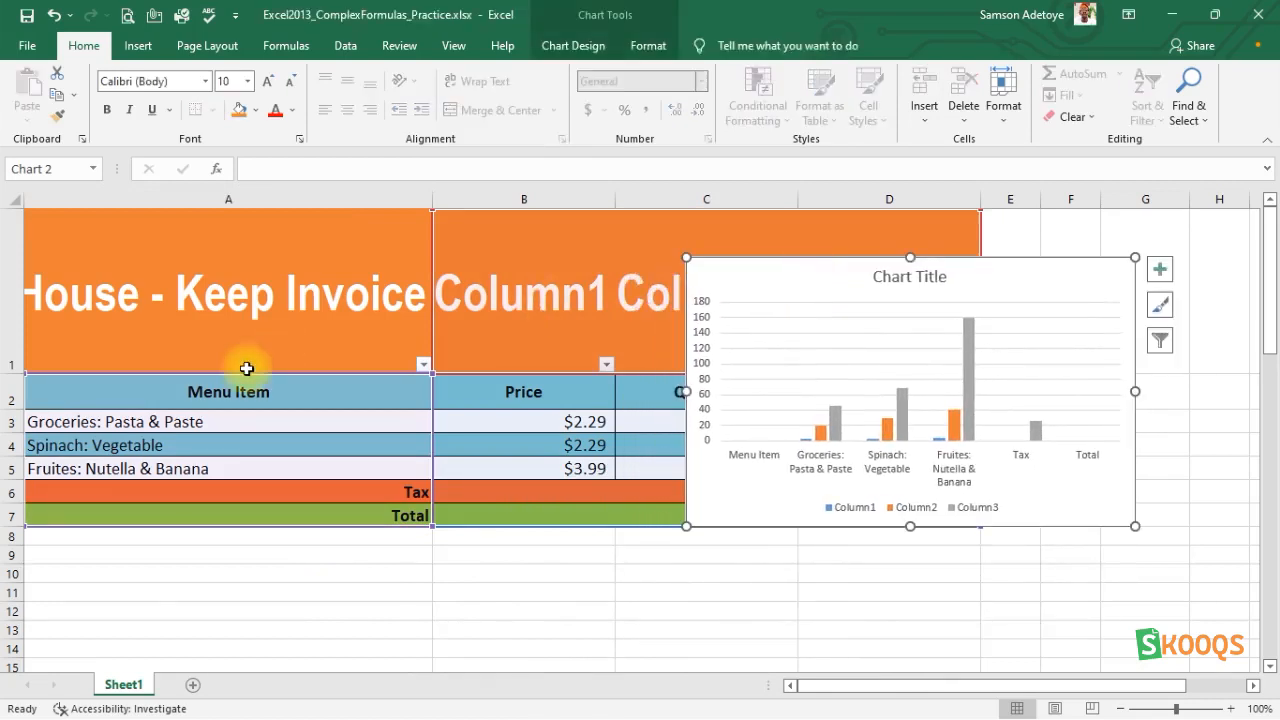
# Extend the invoice table with a new menu item, Water Melon, in cell A8 directly below the Total row.
pyautogui.click(71, 516)
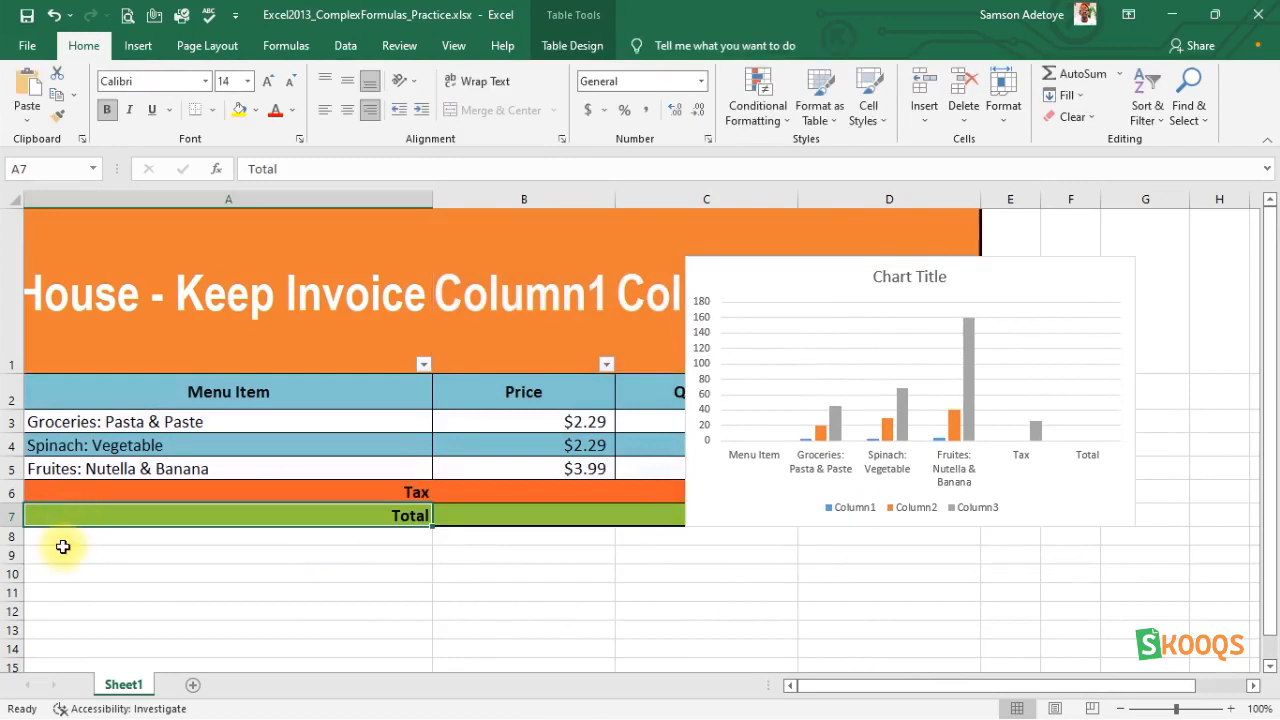
pyautogui.click(64, 539)
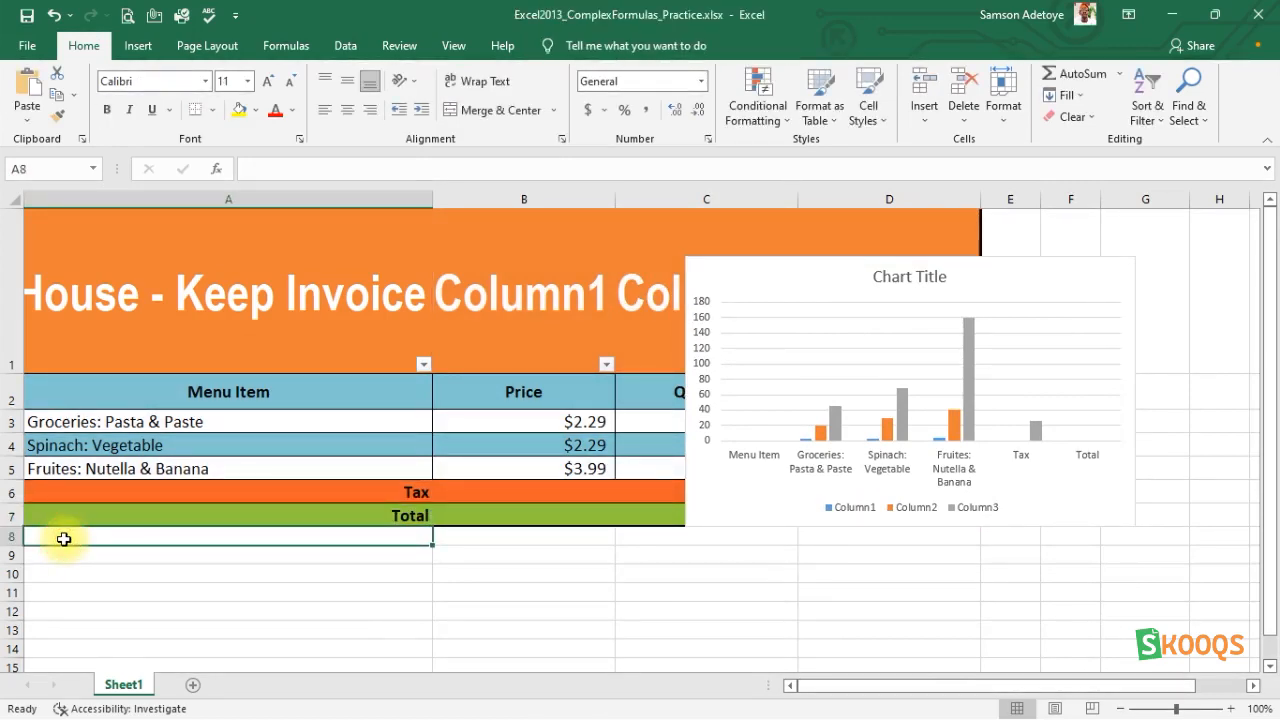
pyautogui.write('Wat')
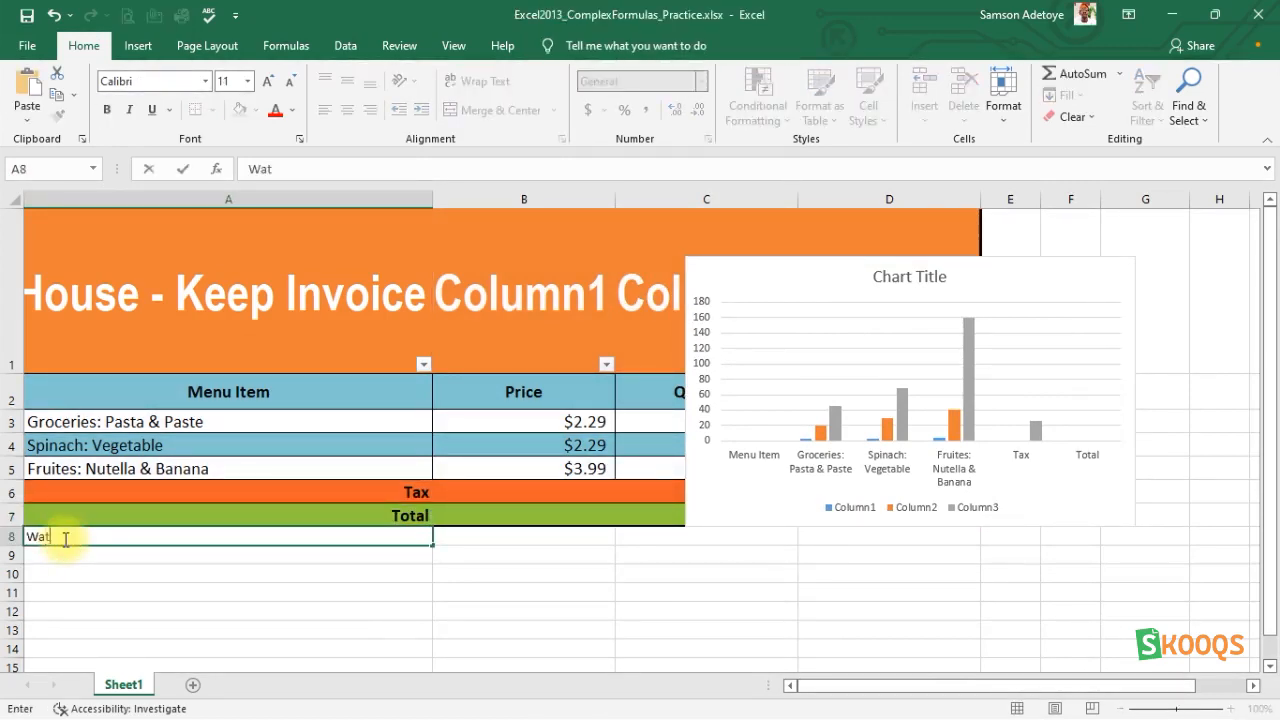
pyautogui.write('er Melon')
pyautogui.press('Return')
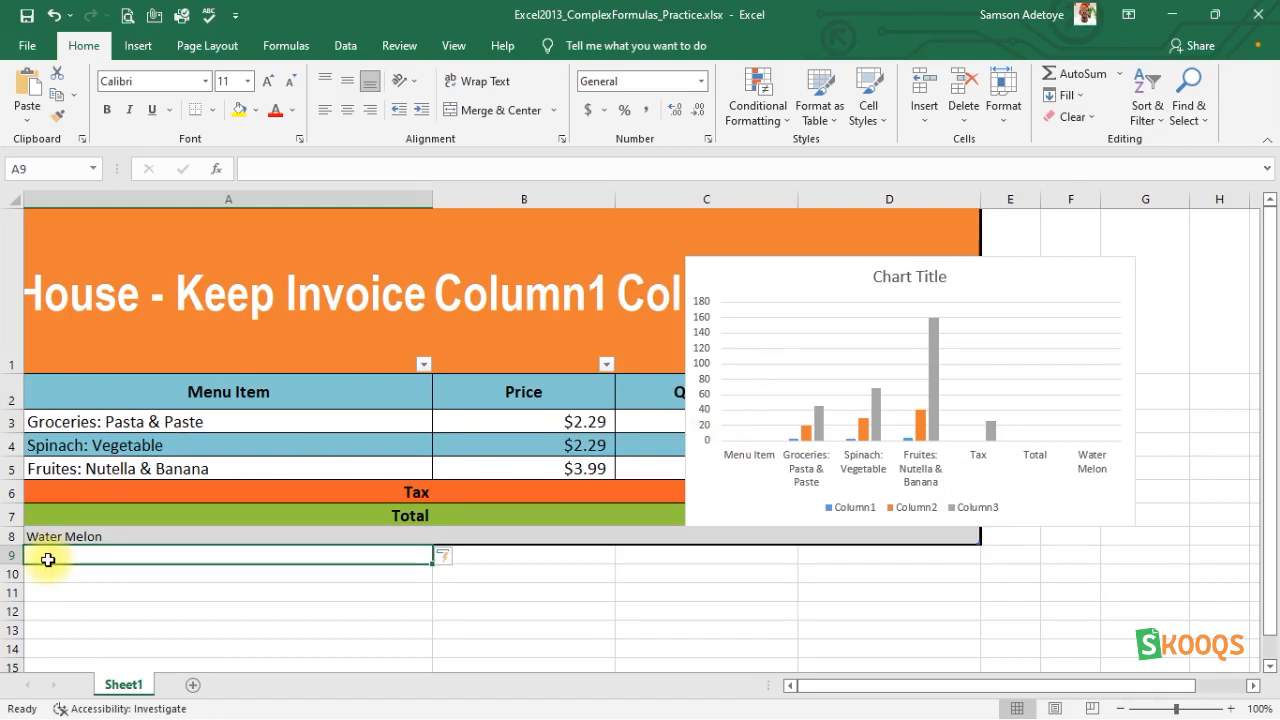
# Add the menu items Groundnut Oil in cell A9 and Cucumber in cell A10 of the invoice table.
pyautogui.write('G')
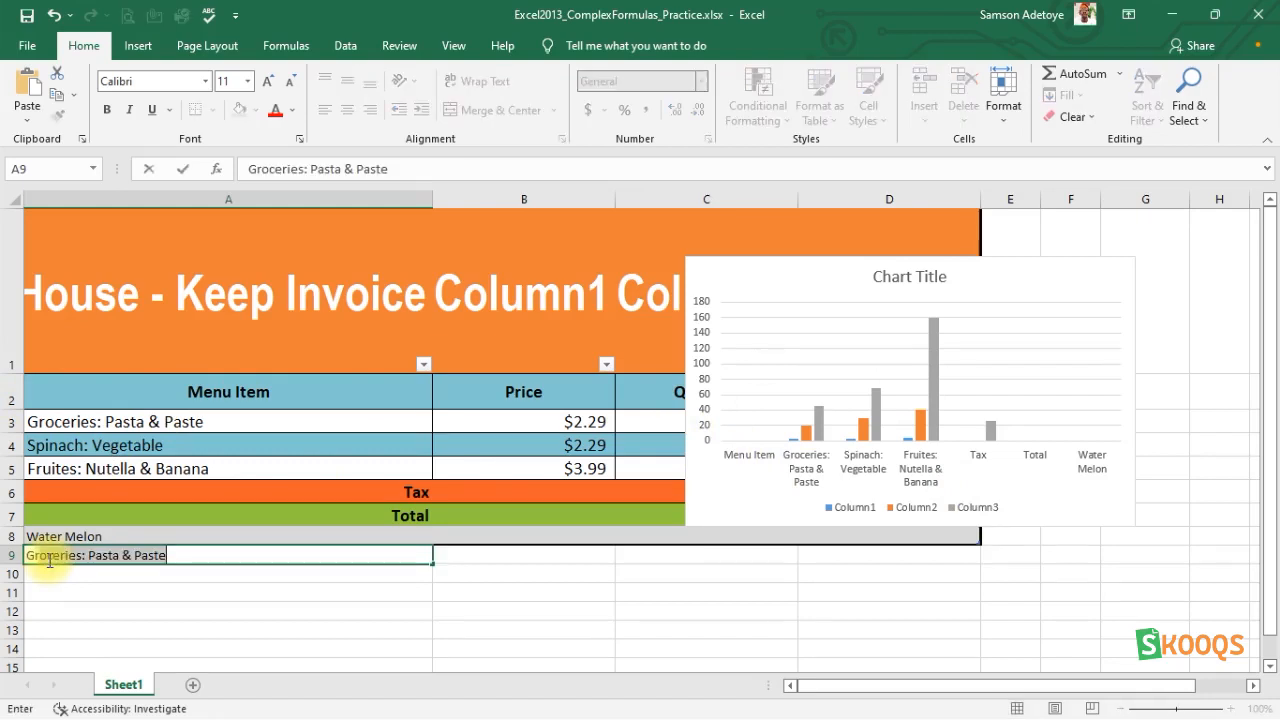
pyautogui.write('roundnu')
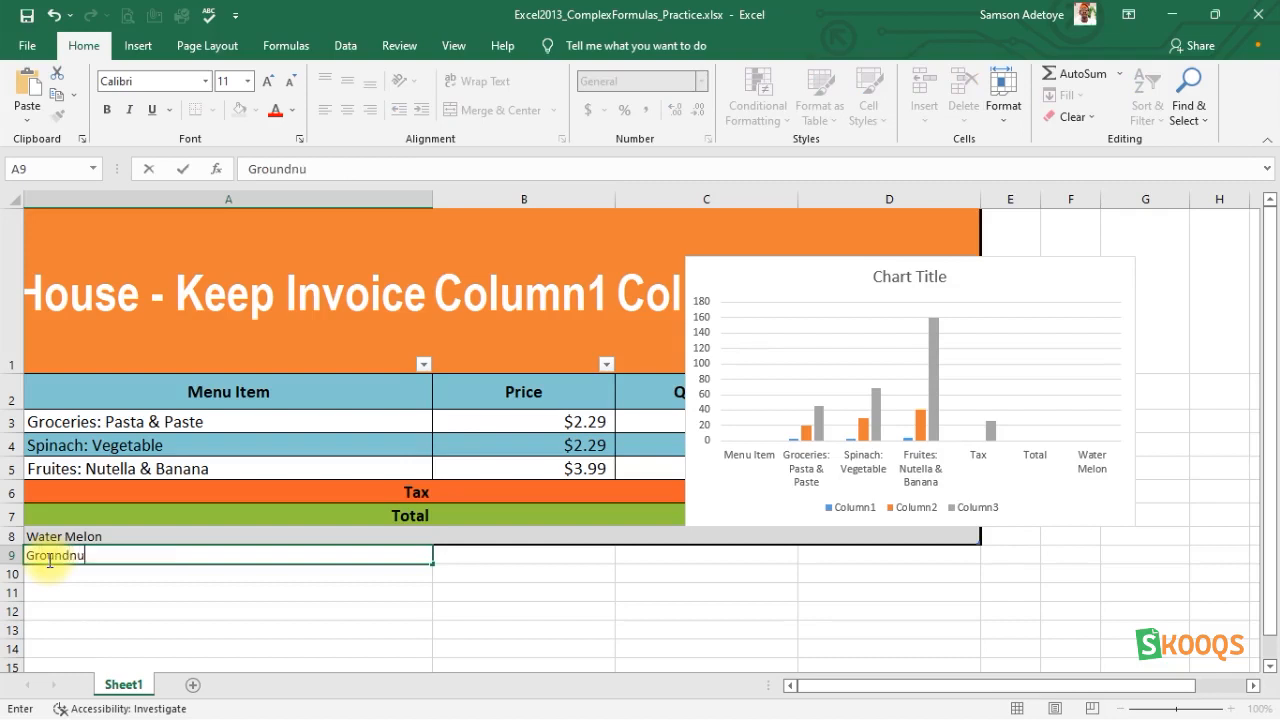
pyautogui.write('t Oil')
pyautogui.press('Return')
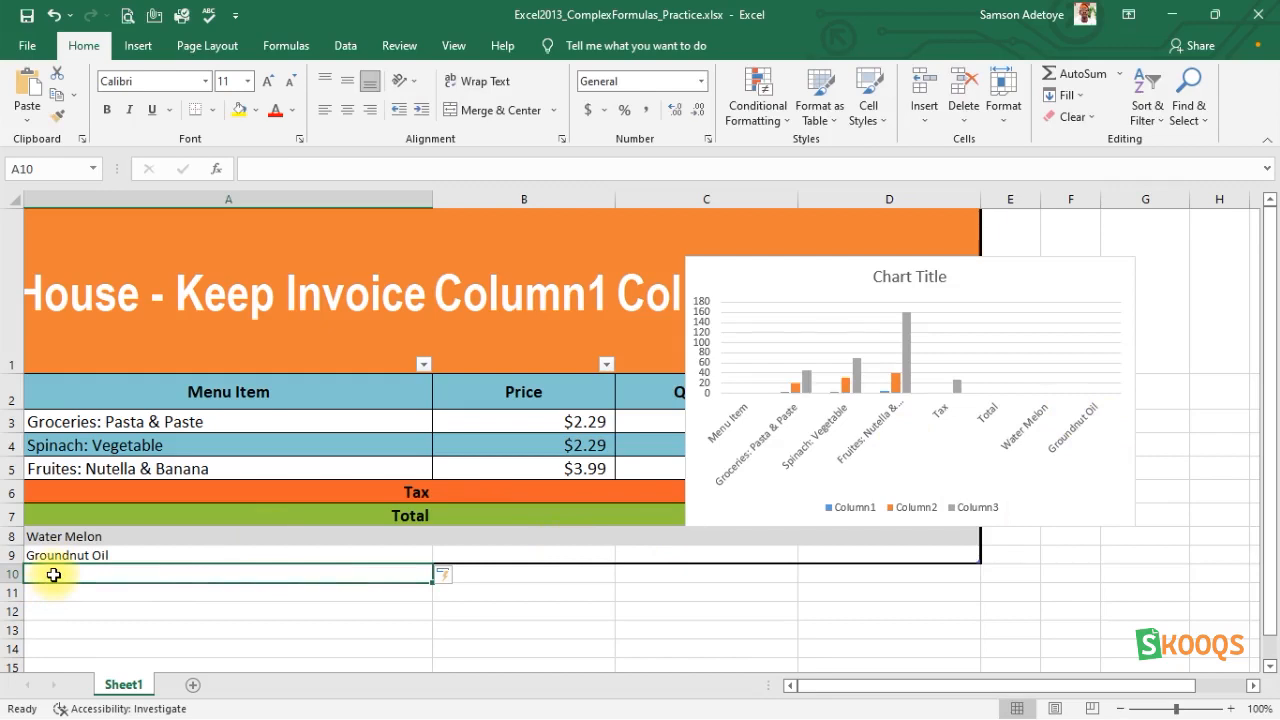
pyautogui.write('Cu')
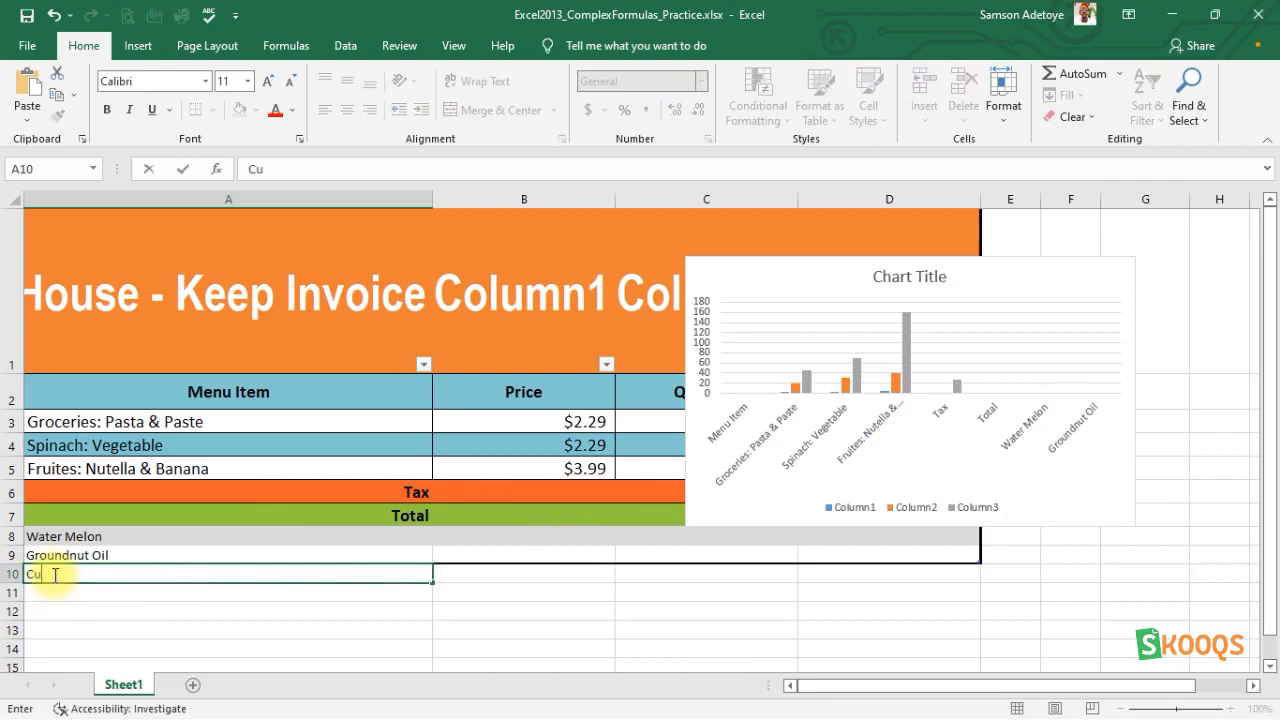
pyautogui.write('cumber')
pyautogui.press('Return')
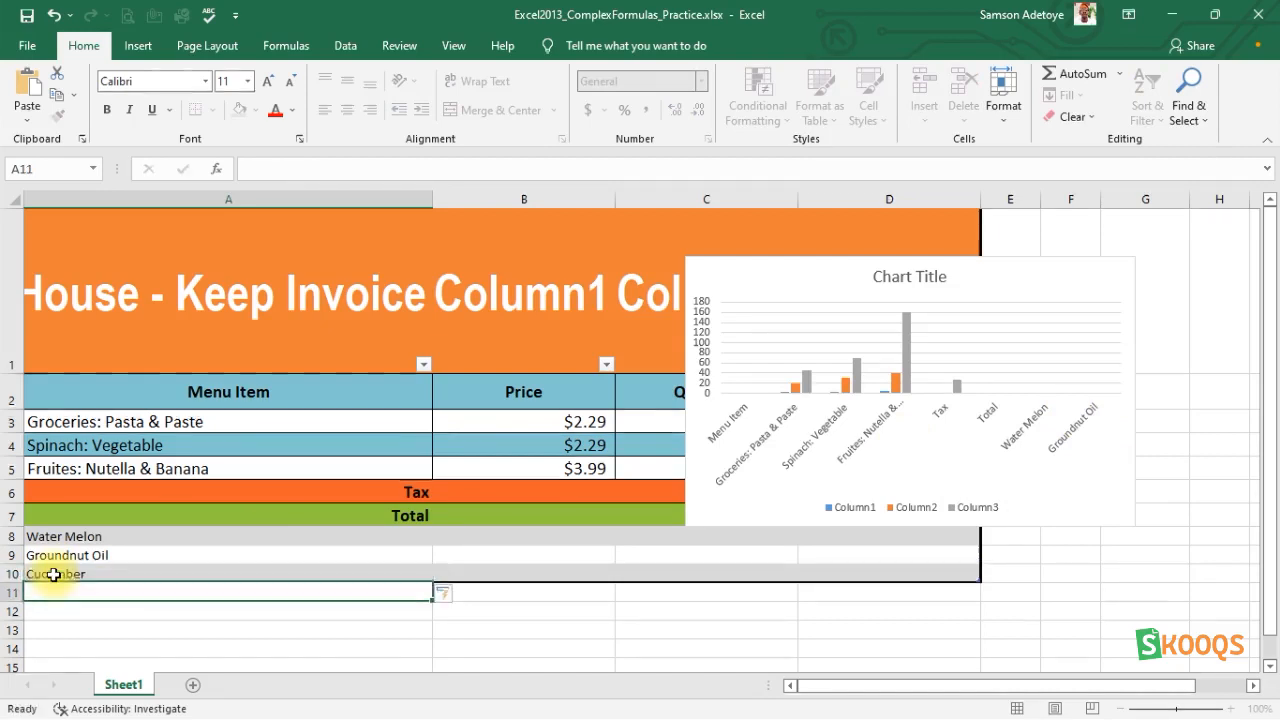